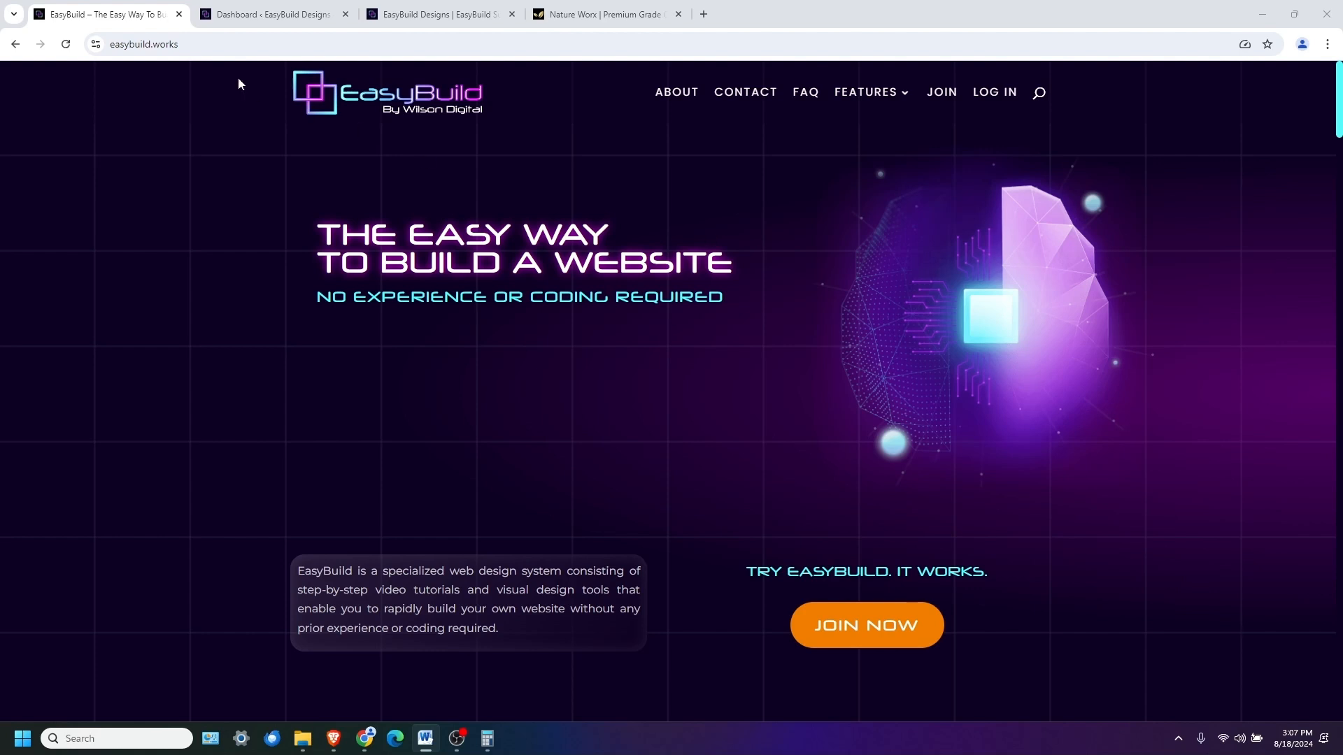
Open the What's Covered features page on the EasyBuild site and read through its WordPress, WooCommerce and Divi sections
mouse_move(891, 99)
click(891, 183)
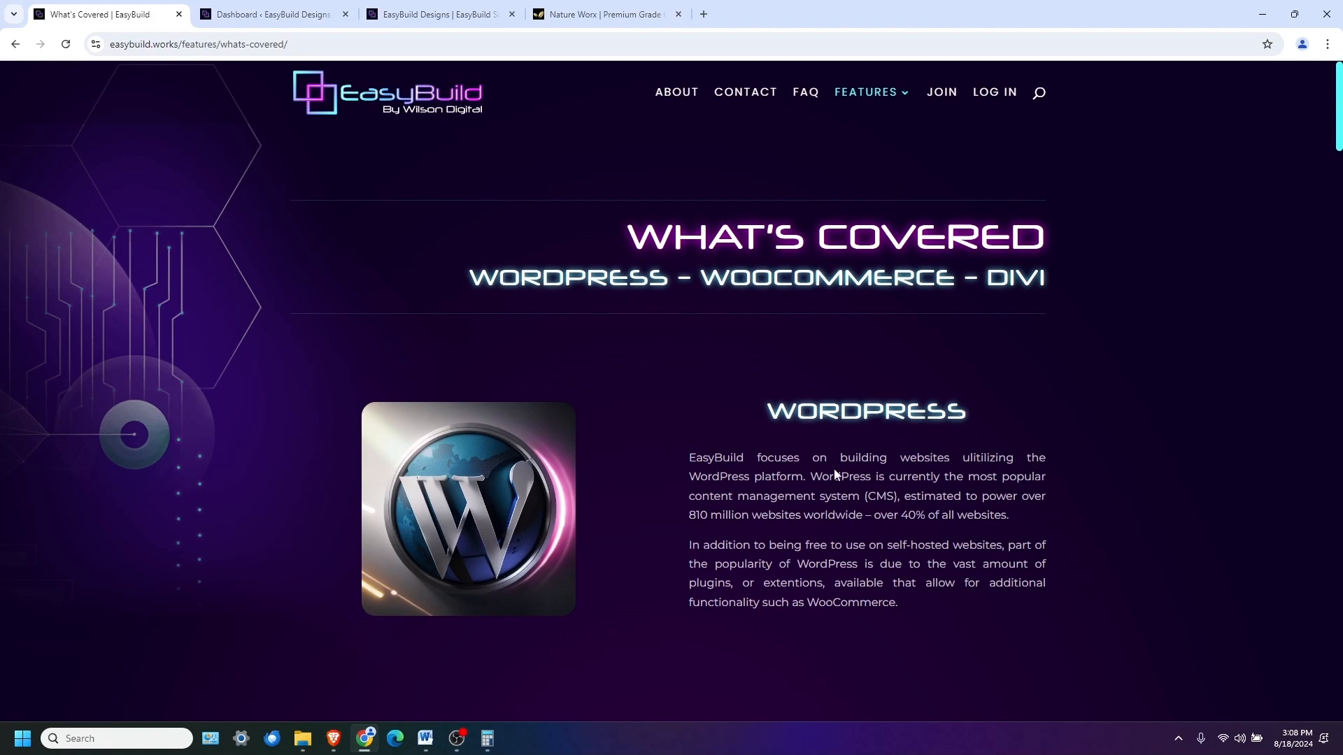
scroll(839, 481, down, 3)
scroll(841, 481, down, 1)
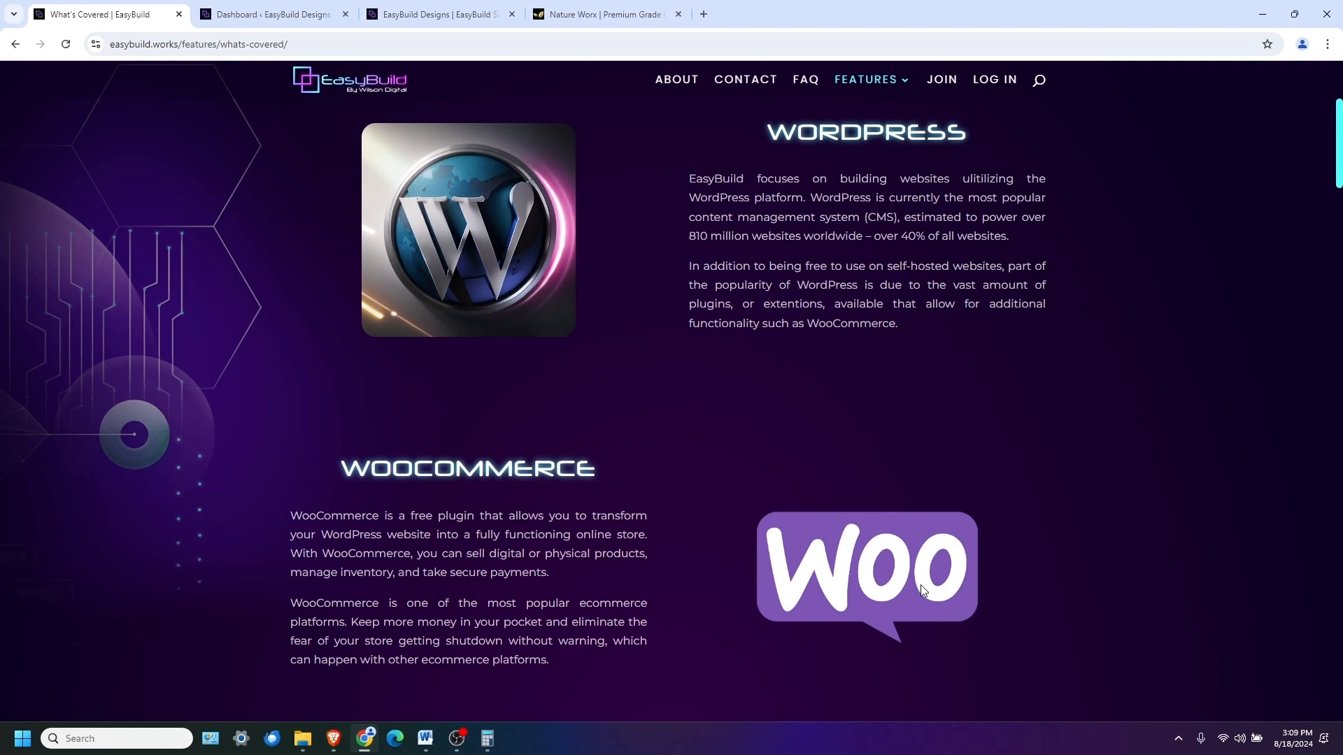
scroll(921, 584, down, 5)
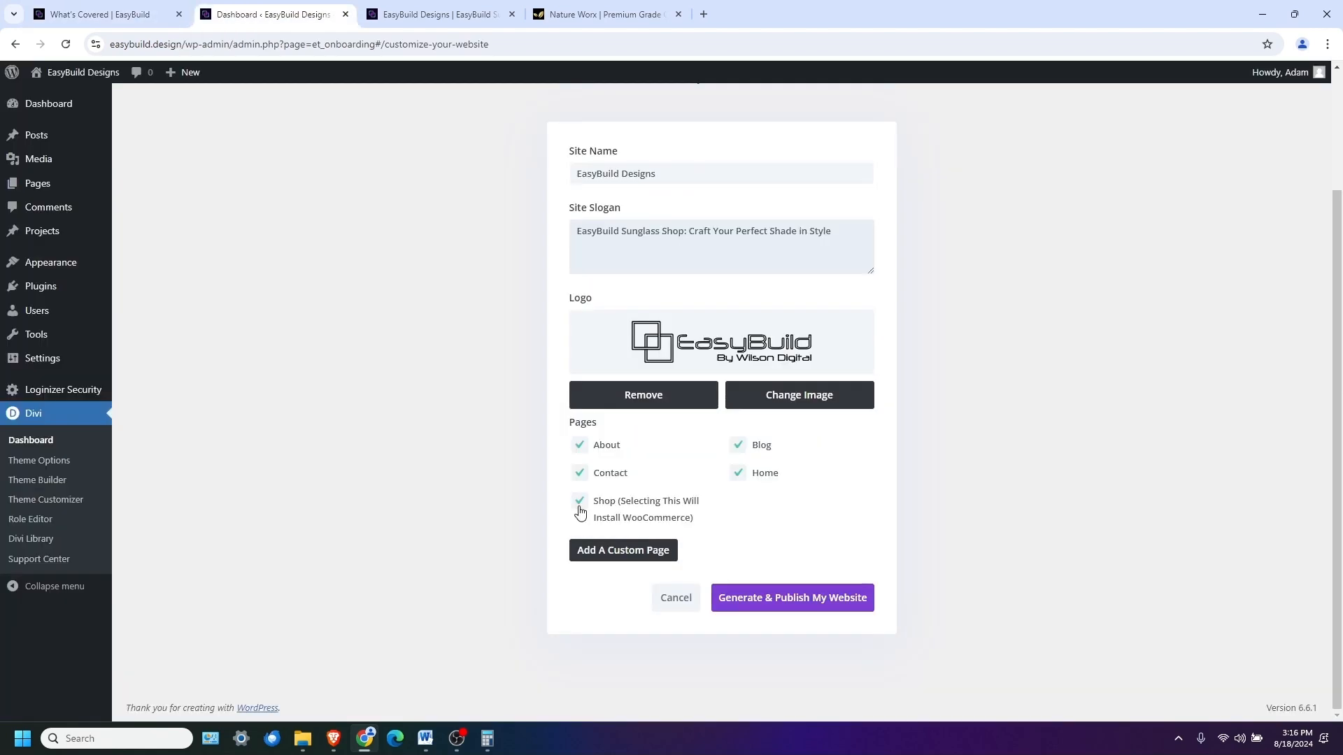
Generate and publish the website with the About, Blog, Contact, Home and Shop pages, and reload the live site
click(819, 598)
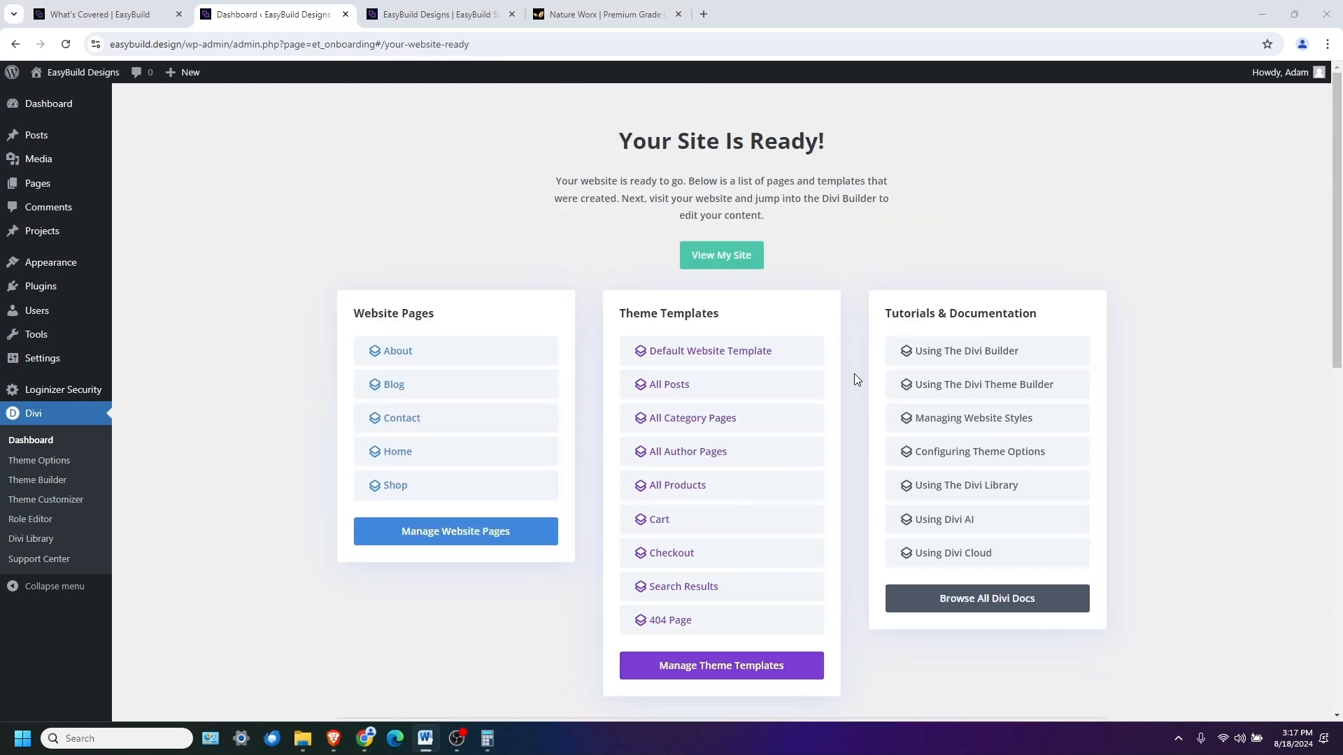
click(420, 16)
click(66, 44)
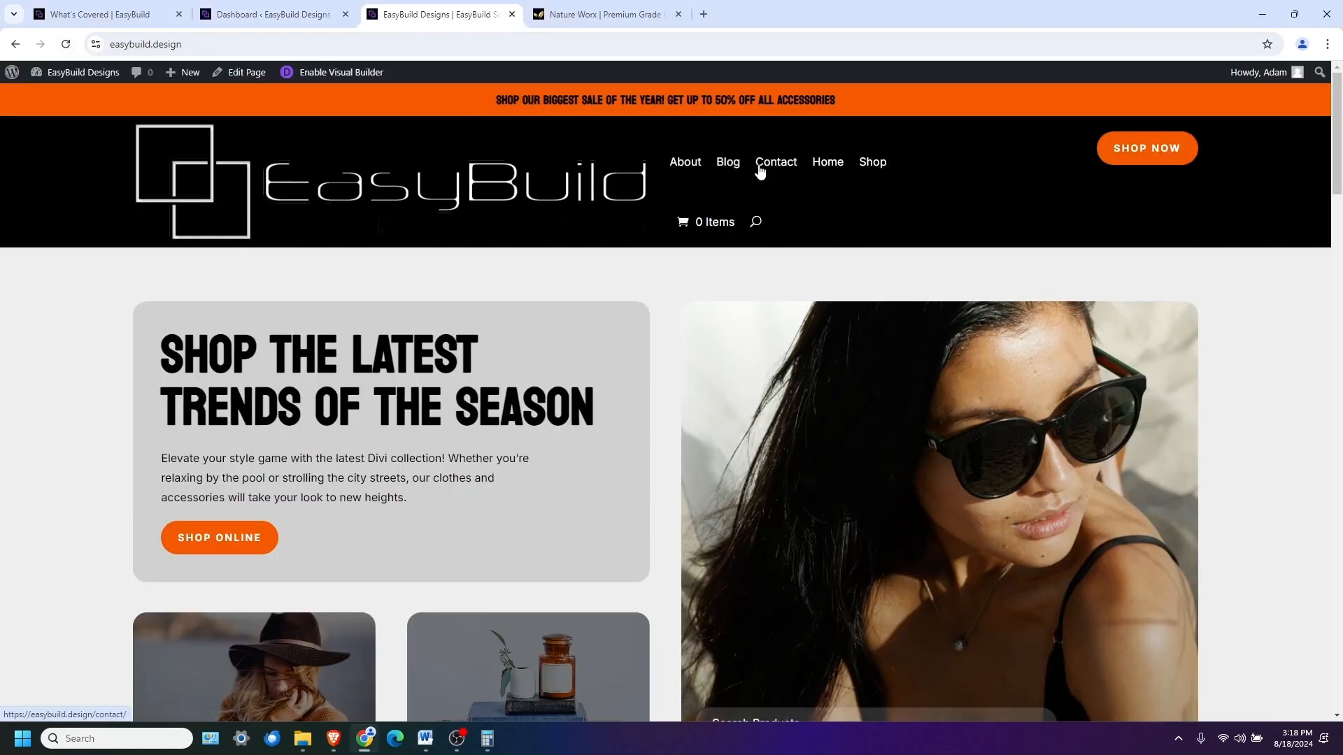
Look through the generated store homepage's sections and highlight the paragraph under the "Shop the latest trends of the season" heading
scroll(623, 449, down, 14)
scroll(623, 449, down, 10)
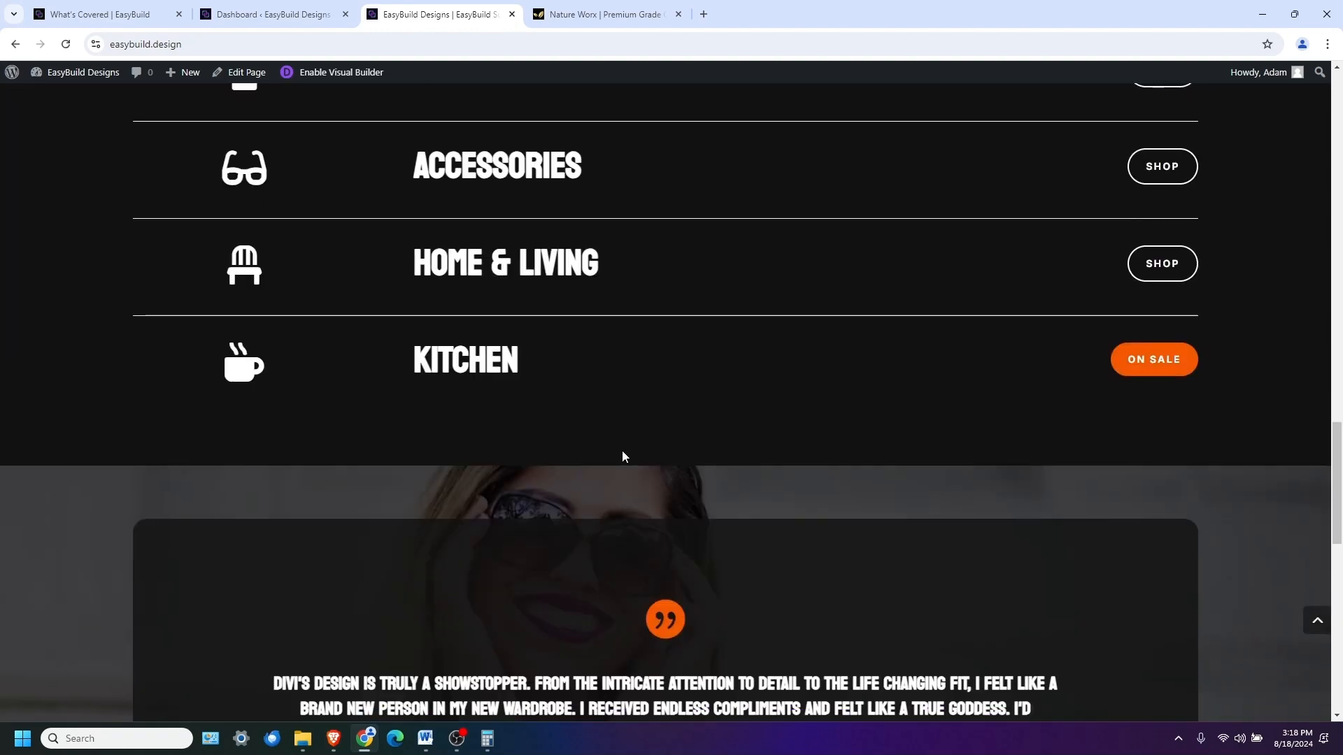
scroll(623, 449, up, 7)
scroll(624, 456, up, 15)
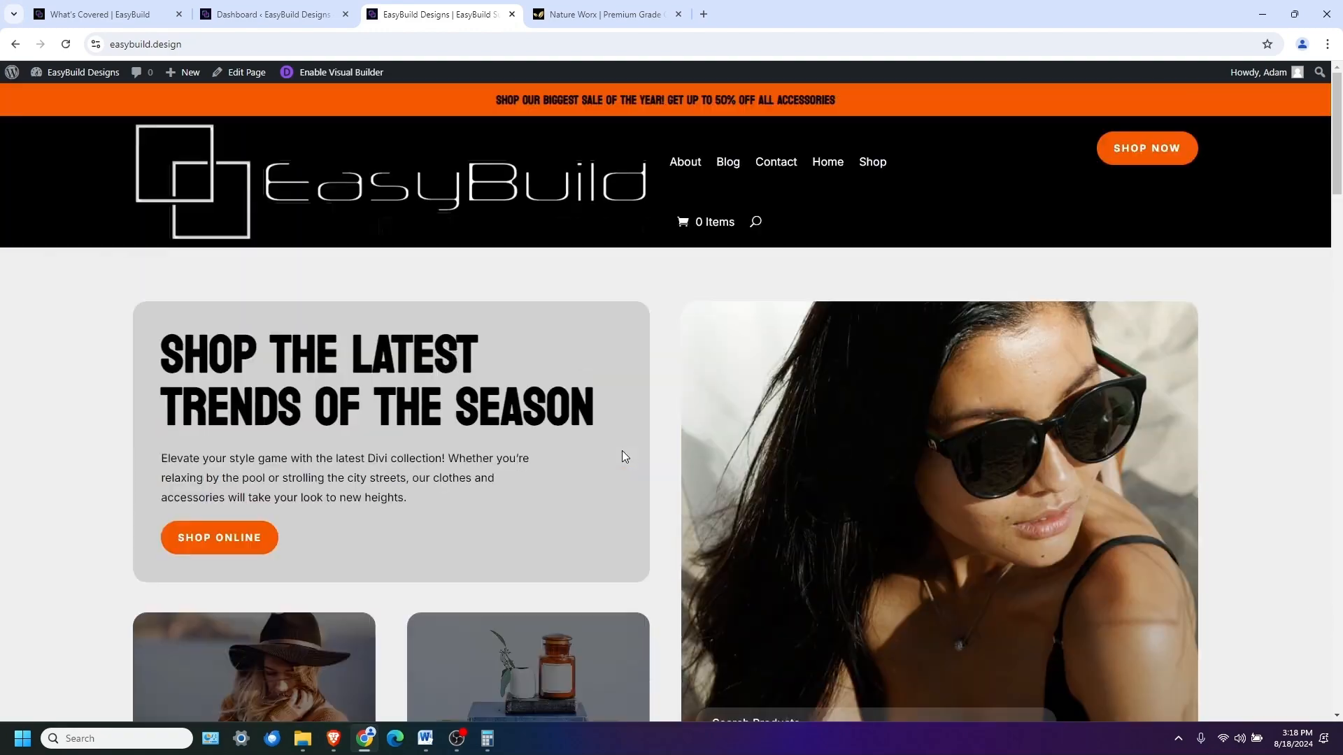
drag(162, 459, 413, 502)
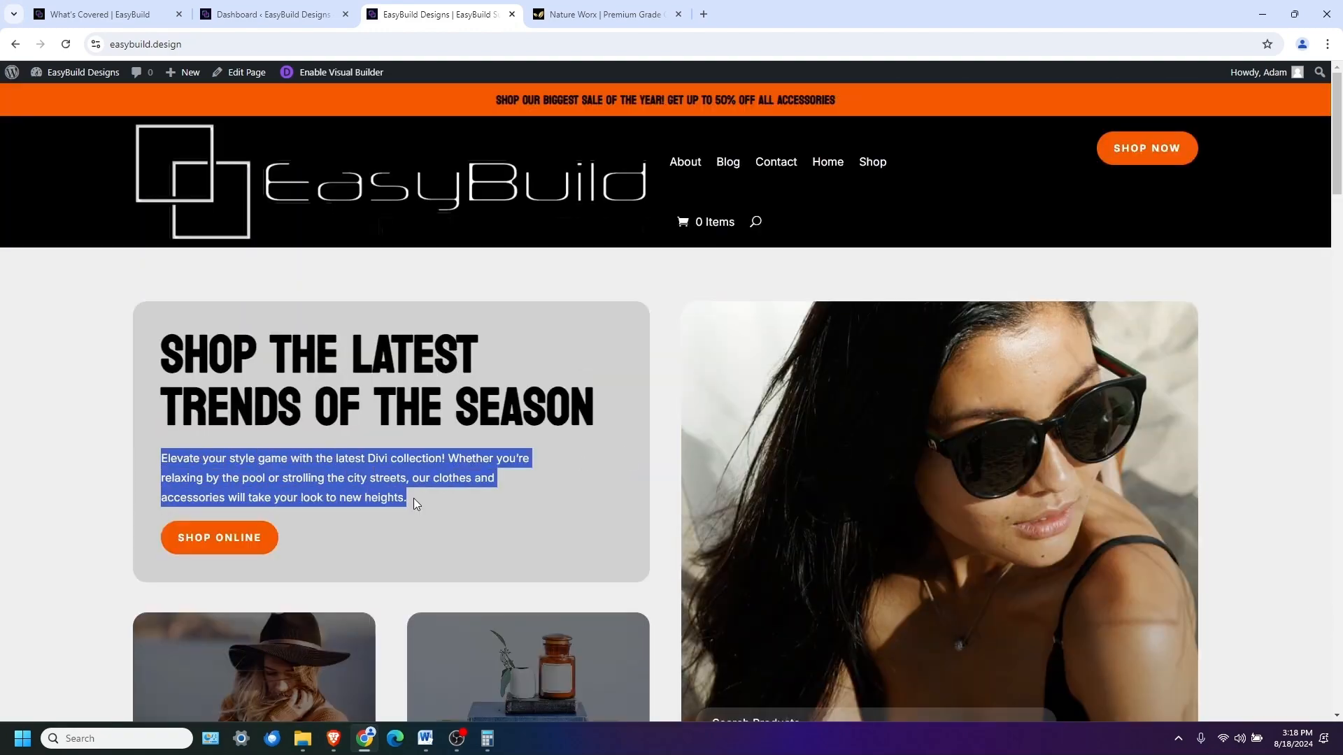
Enable the Visual Builder and replace the paragraph under the "Shop the latest trends of the season" heading with "Your content."
click(336, 72)
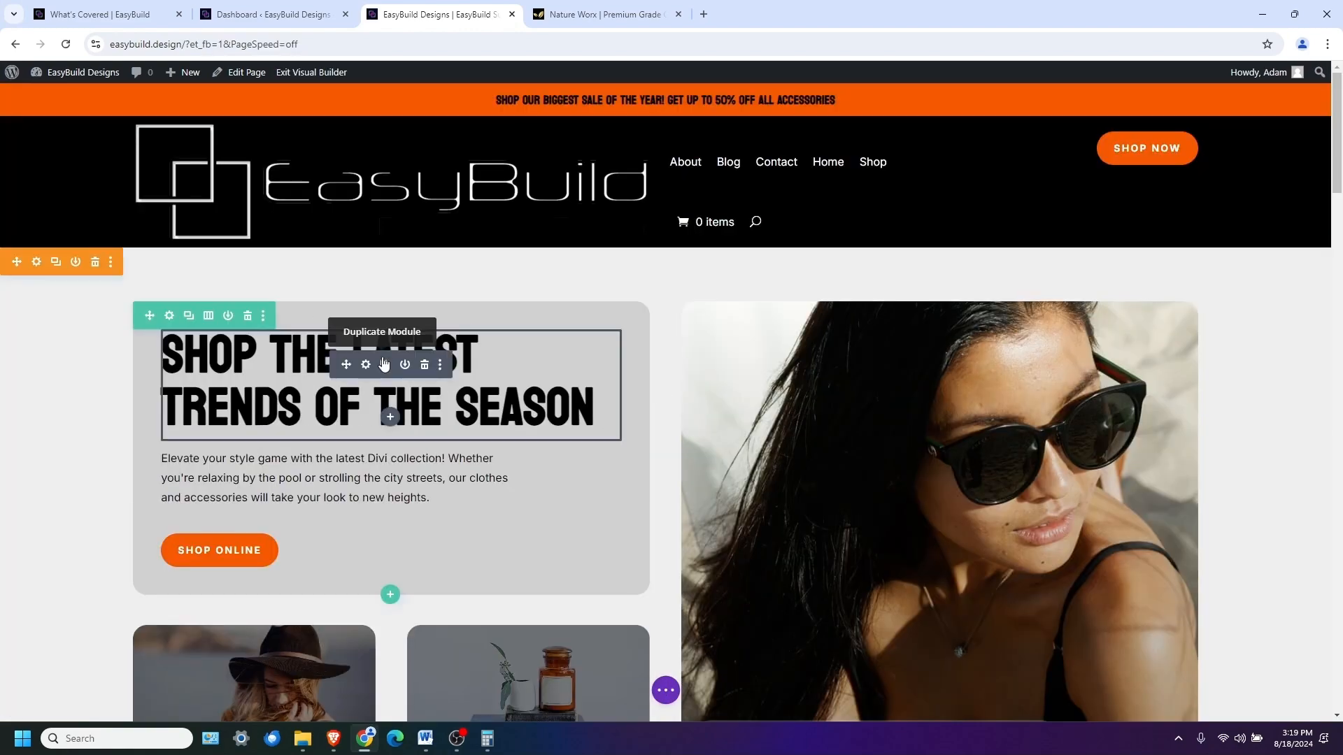
click(197, 434)
scroll(165, 343, down, 3)
drag(92, 298, 45, 235)
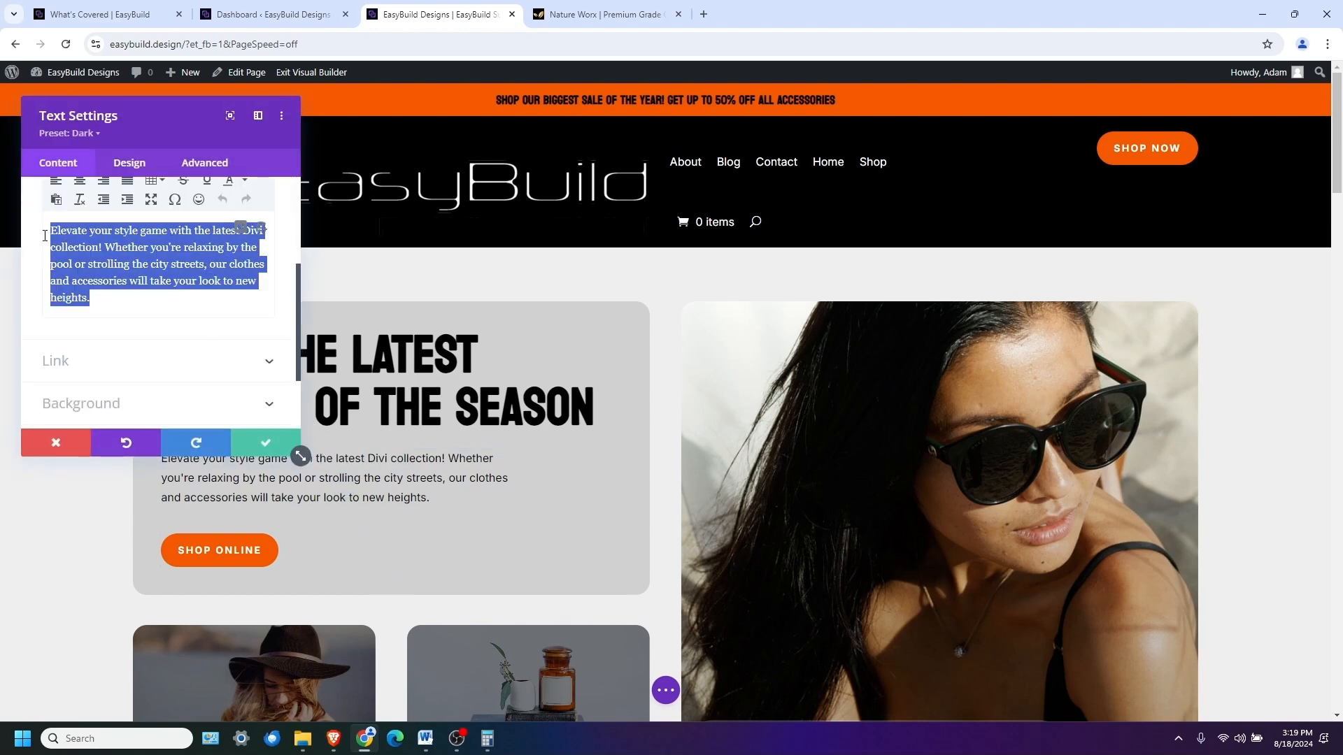
text(Your content.)
click(265, 443)
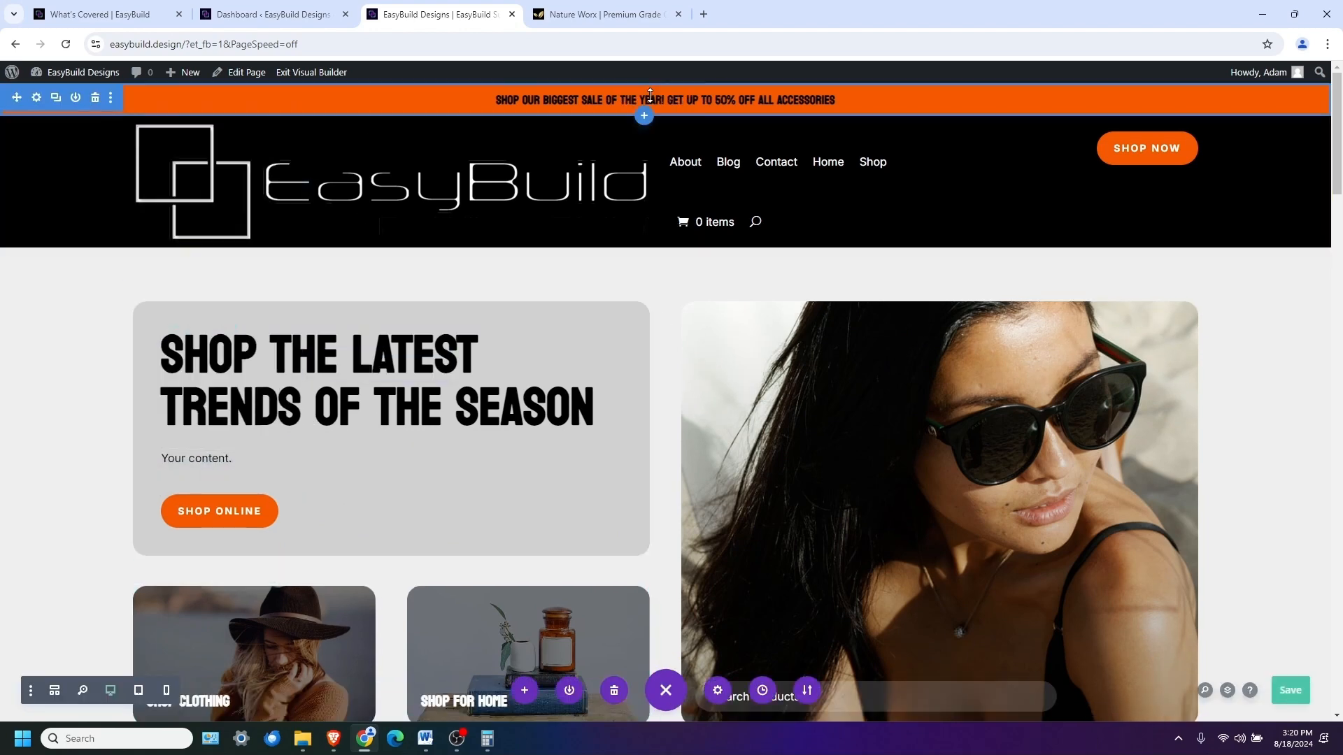
Set the logo width in the header menu module's sizing options to 35% and save the module settings
click(502, 161)
click(124, 330)
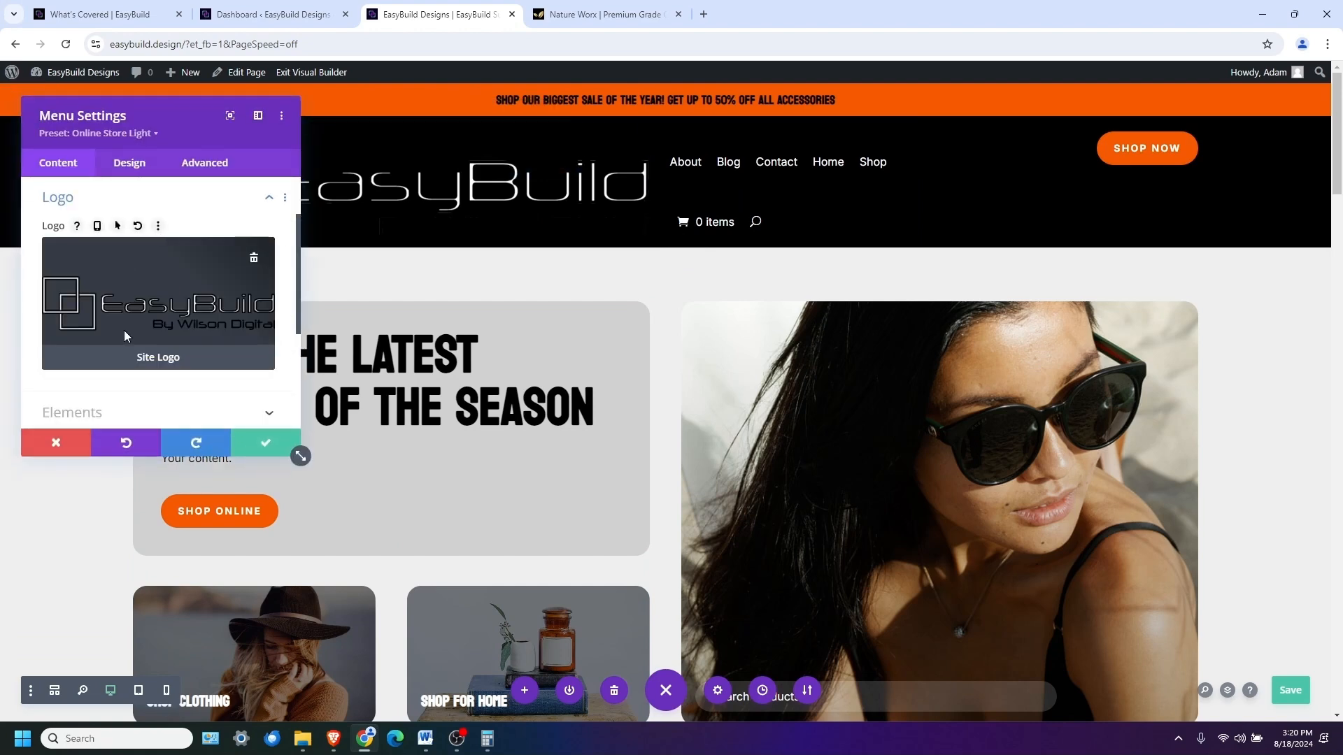
click(129, 162)
drag(127, 111, 915, 130)
scroll(1028, 336, down, 1)
click(1057, 370)
scroll(1013, 411, down, 8)
scroll(998, 387, down, 10)
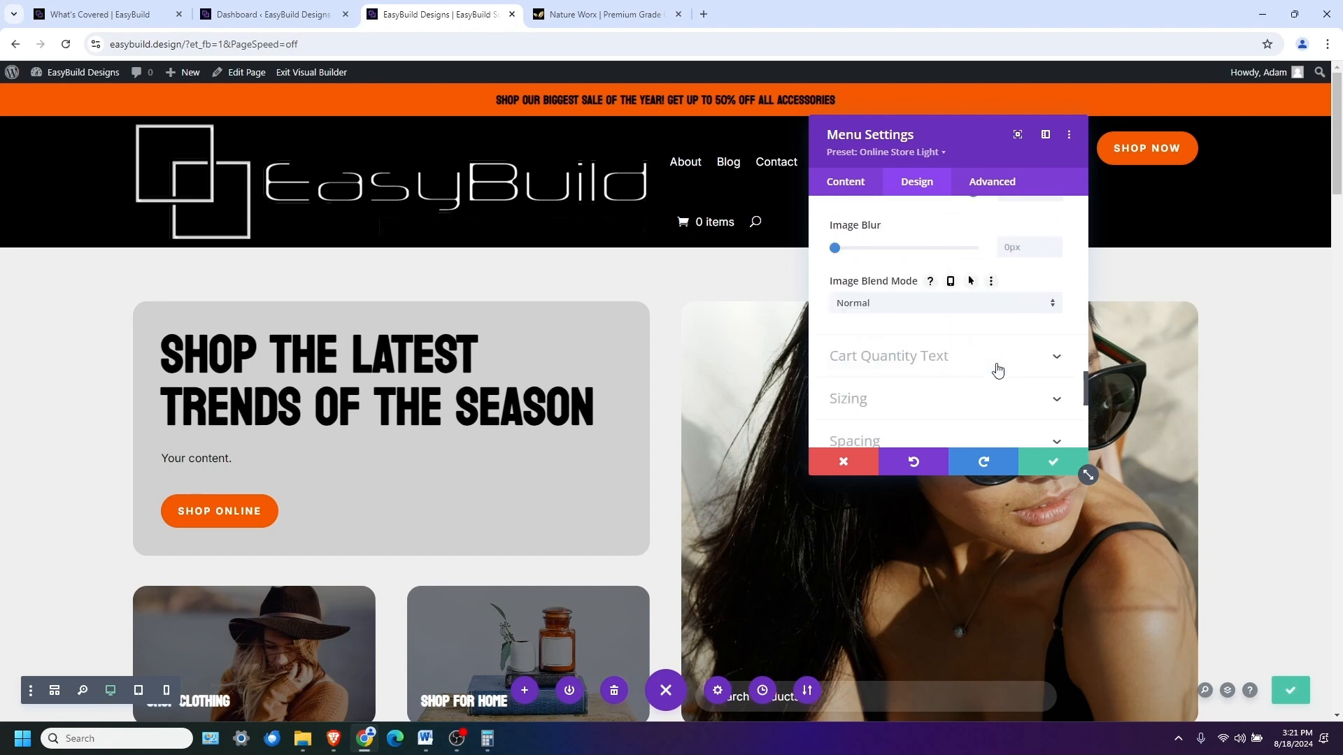
click(1027, 262)
drag(963, 268, 883, 268)
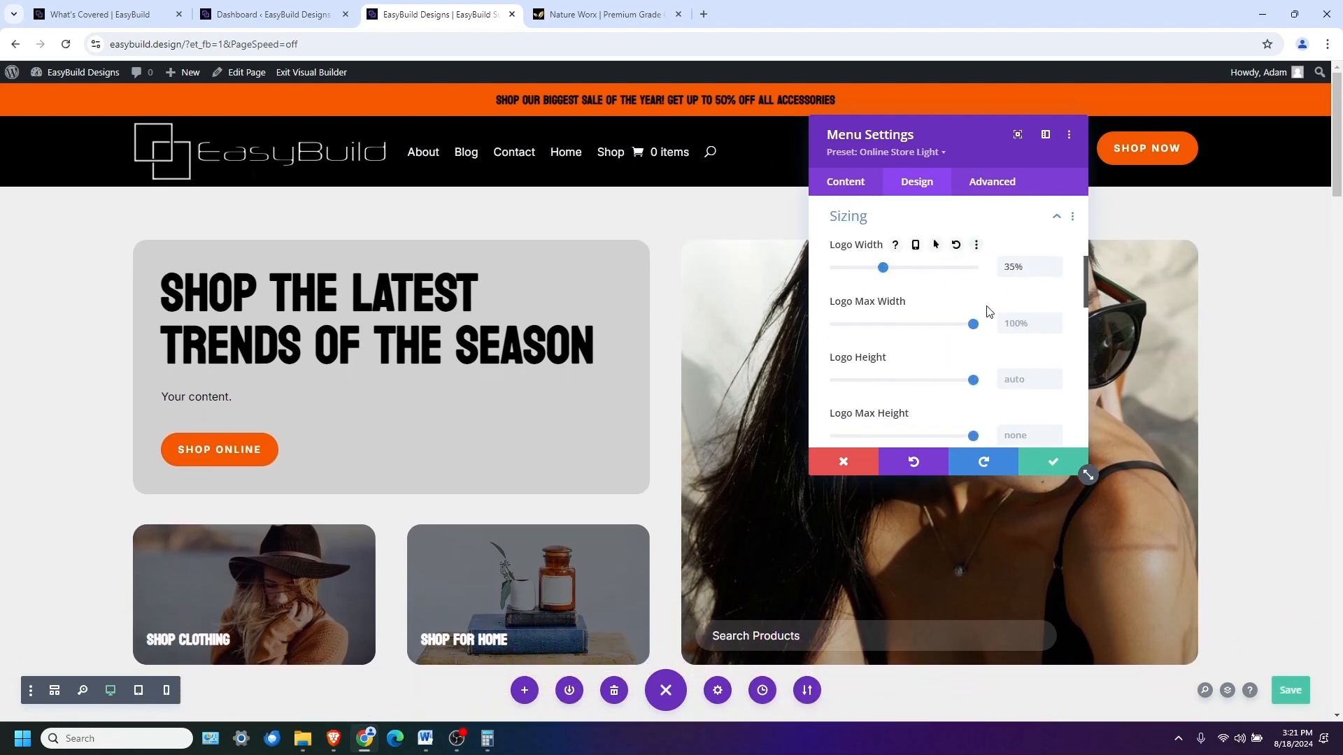
click(1052, 462)
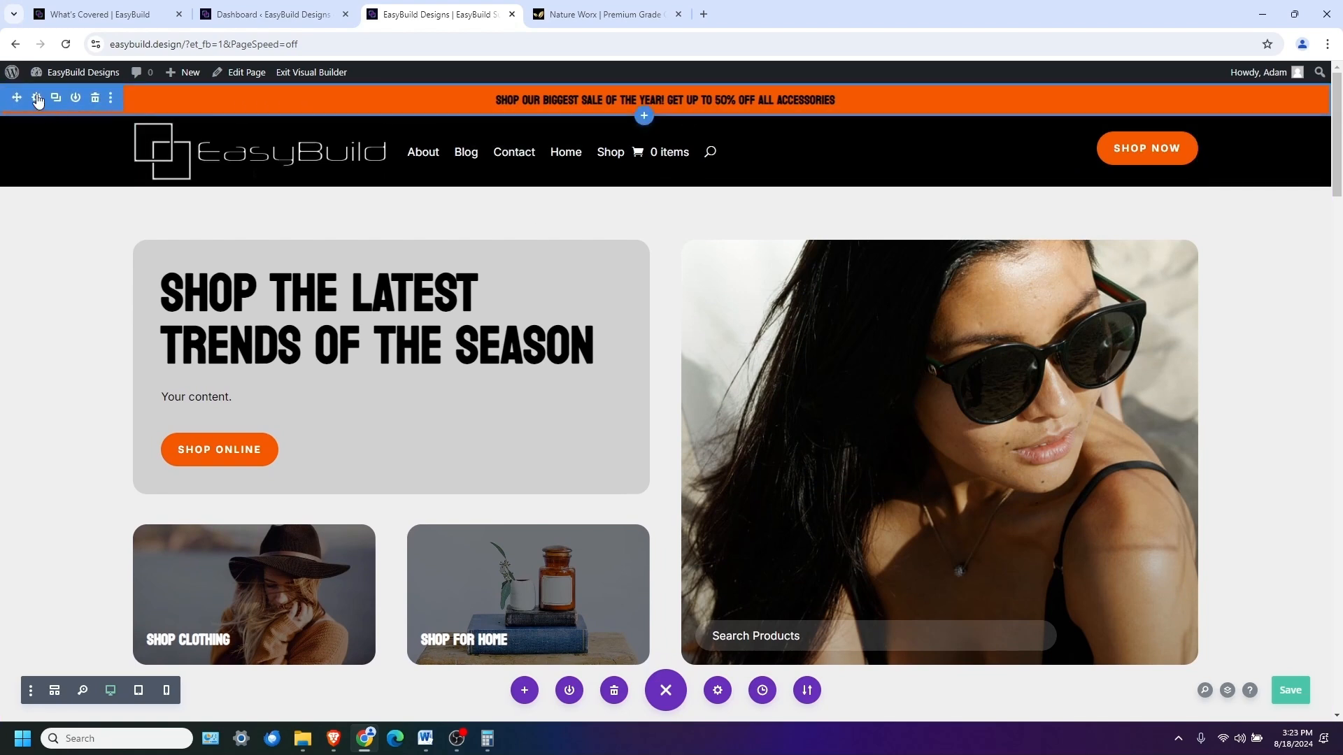
Try different background colors on the orange sale announcement section above the header and discard the changes
click(38, 102)
click(1064, 292)
scroll(980, 364, down, 2)
click(922, 406)
click(944, 405)
click(966, 407)
click(844, 405)
mouse_move(930, 312)
mouse_down()
mouse_move(983, 312)
mouse_move(919, 297)
mouse_up()
click(839, 470)
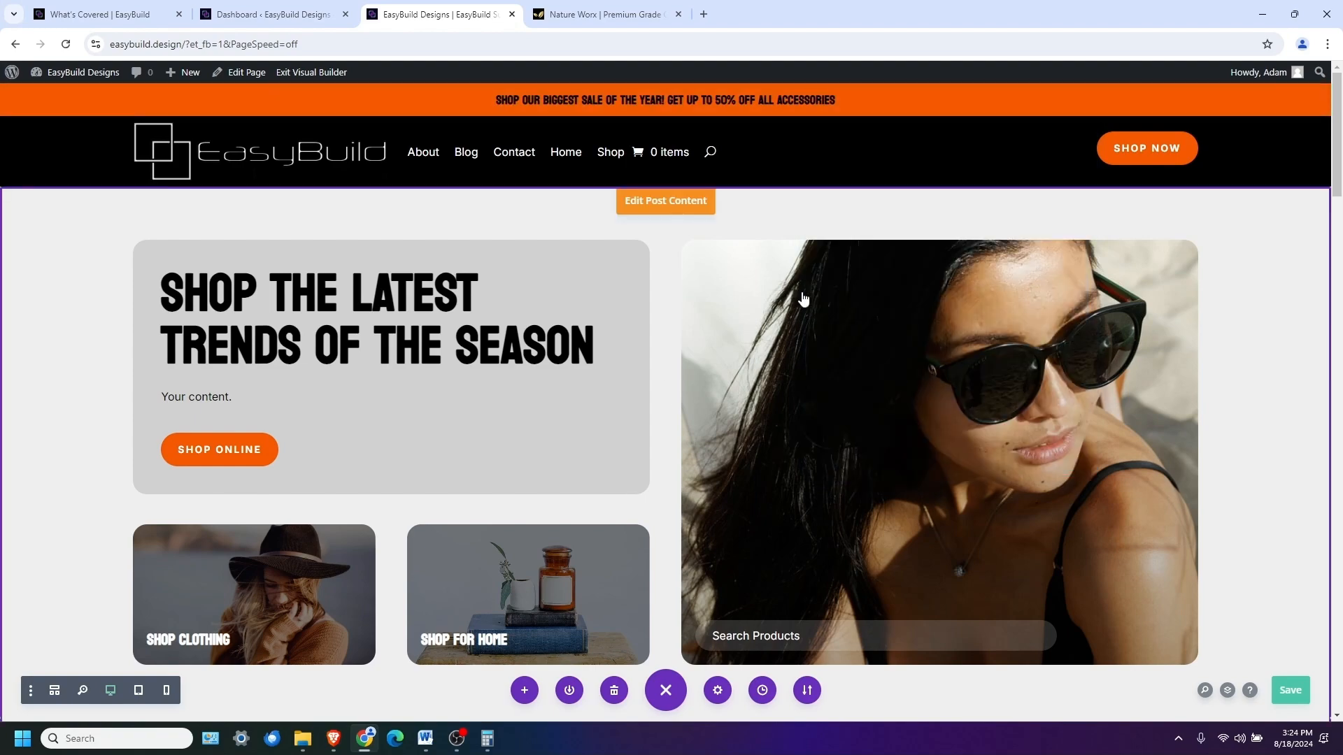
Review the edited homepage in the Visual Builder from the header down and back up
scroll(640, 413, down, 15)
scroll(426, 486, down, 5)
scroll(425, 486, up, 20)
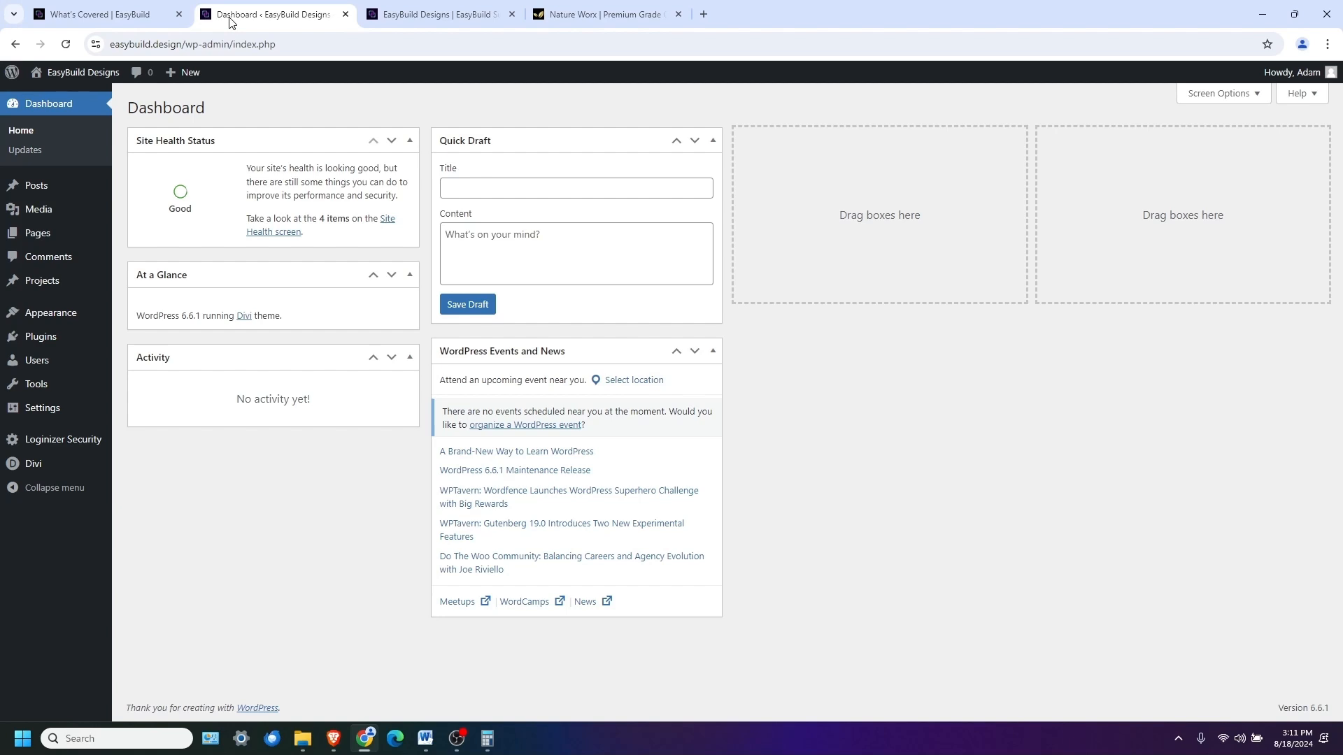
Check the live site, and start generating a new site from a pre-made starter site in the WordPress site's Divi dashboard
click(413, 23)
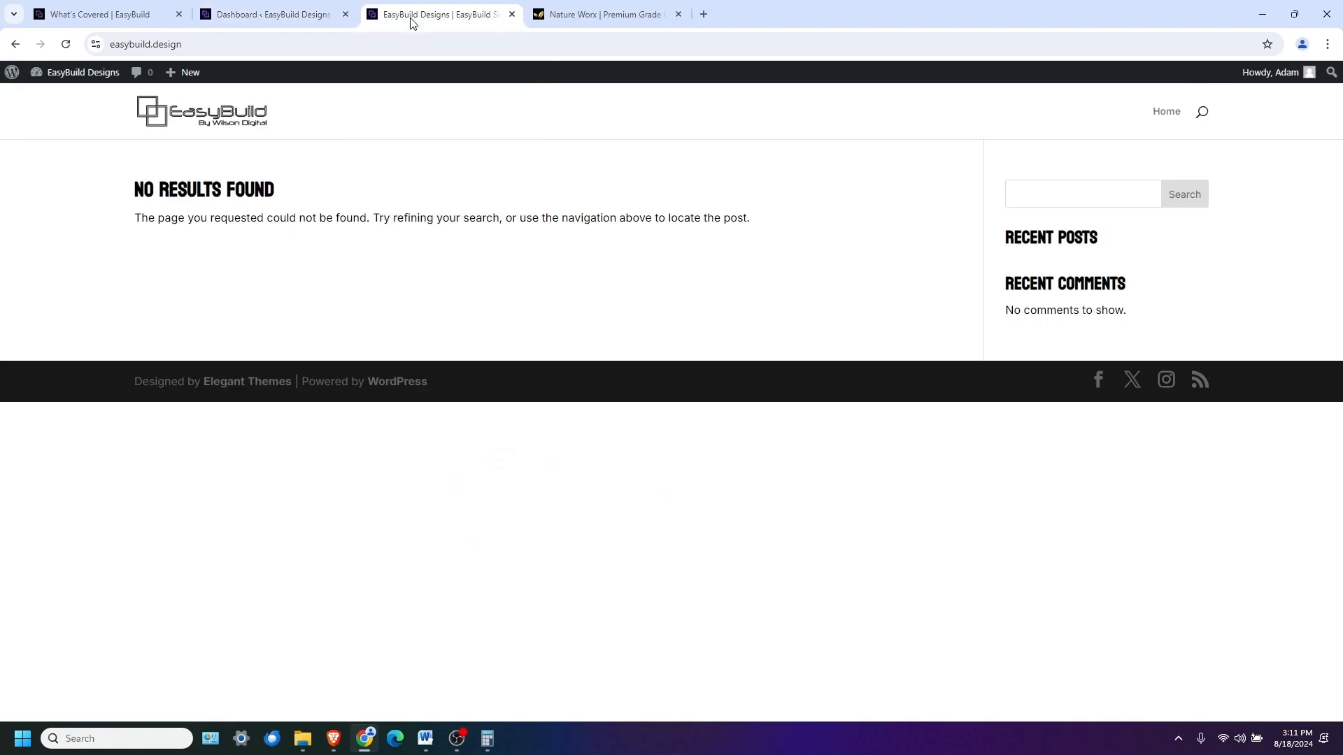
click(245, 20)
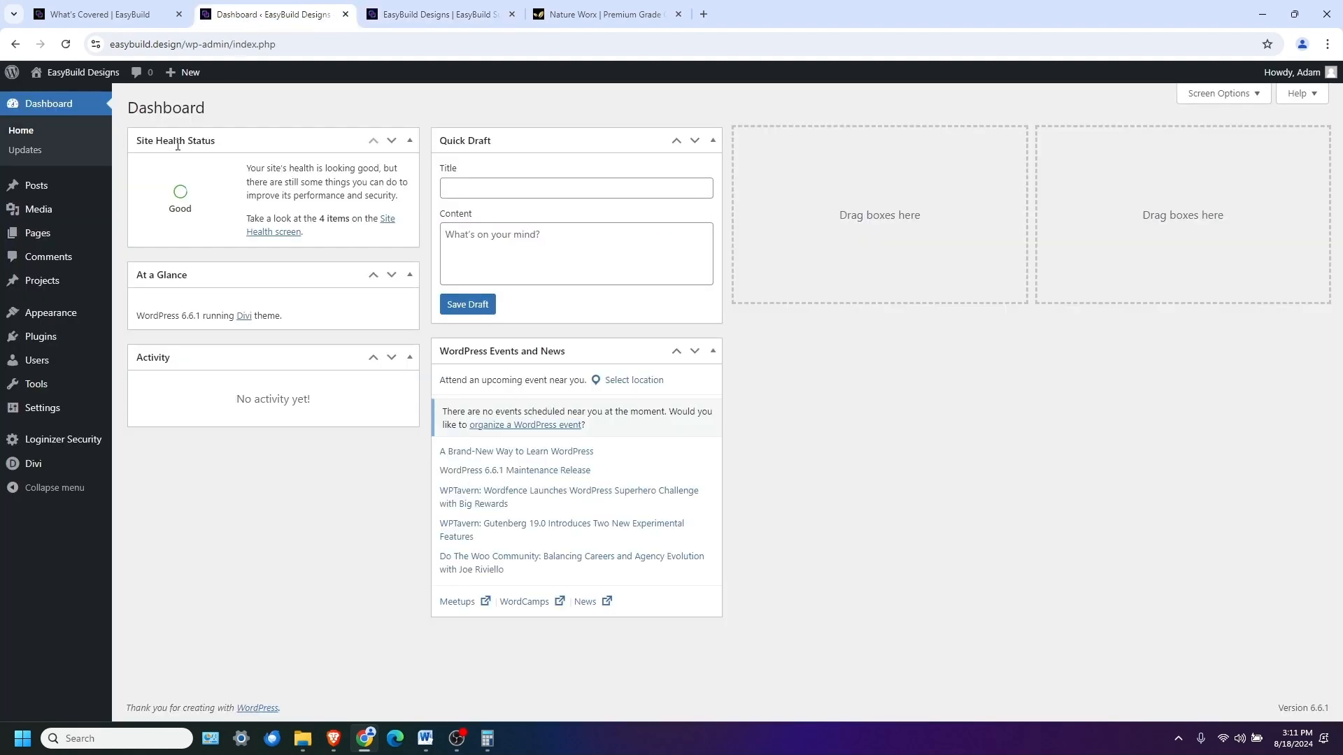
mouse_move(32, 464)
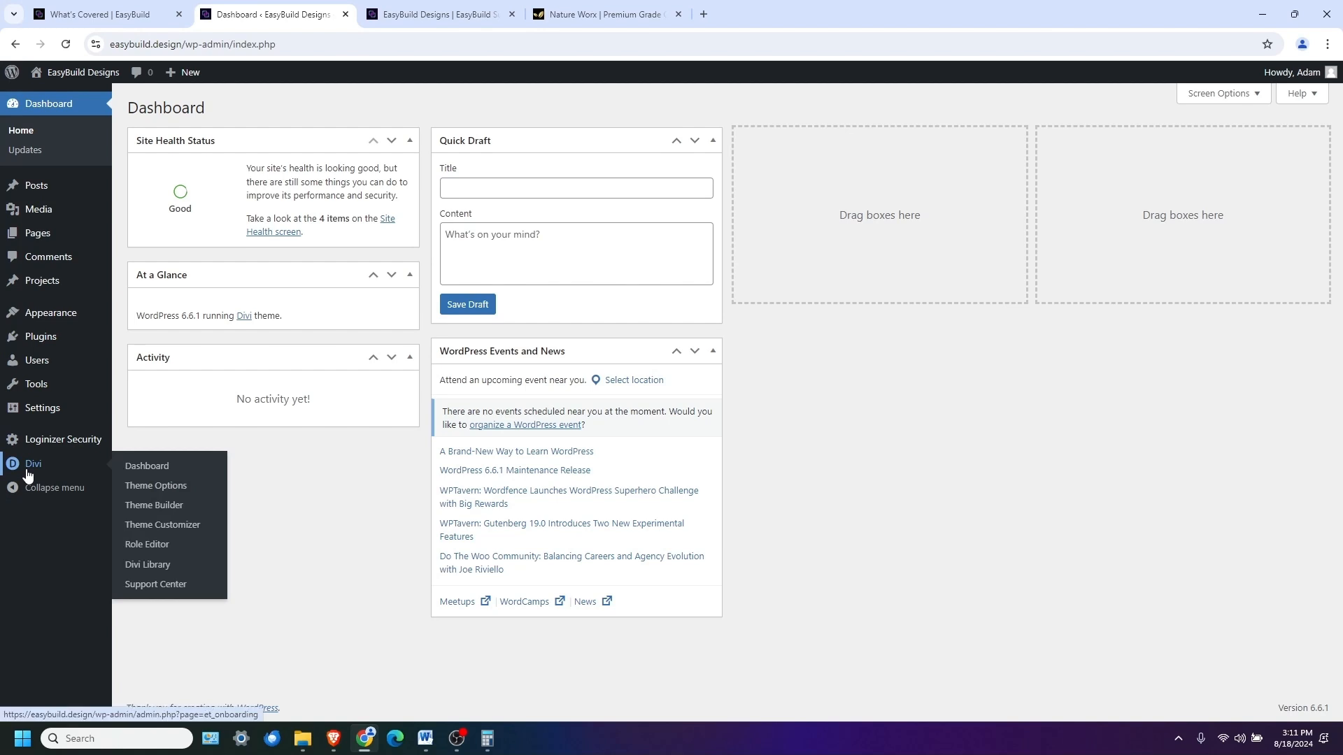
click(162, 472)
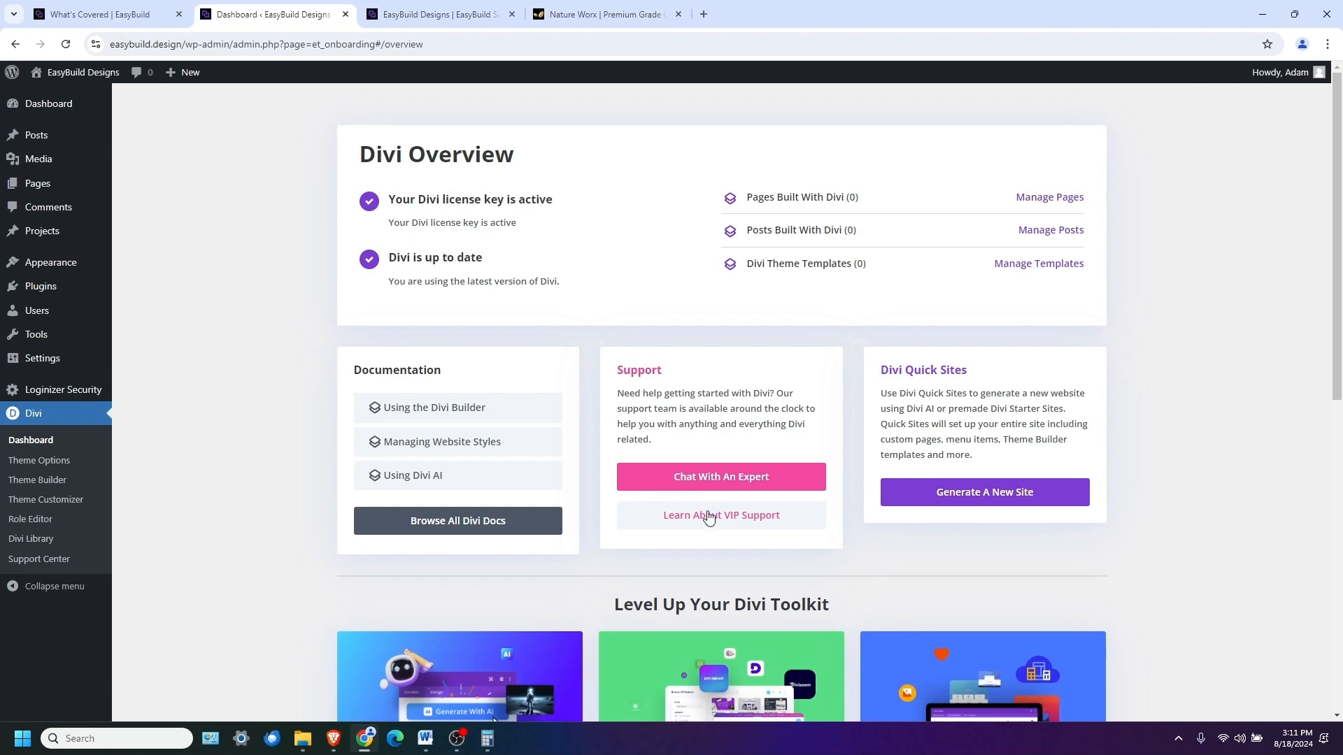
click(978, 501)
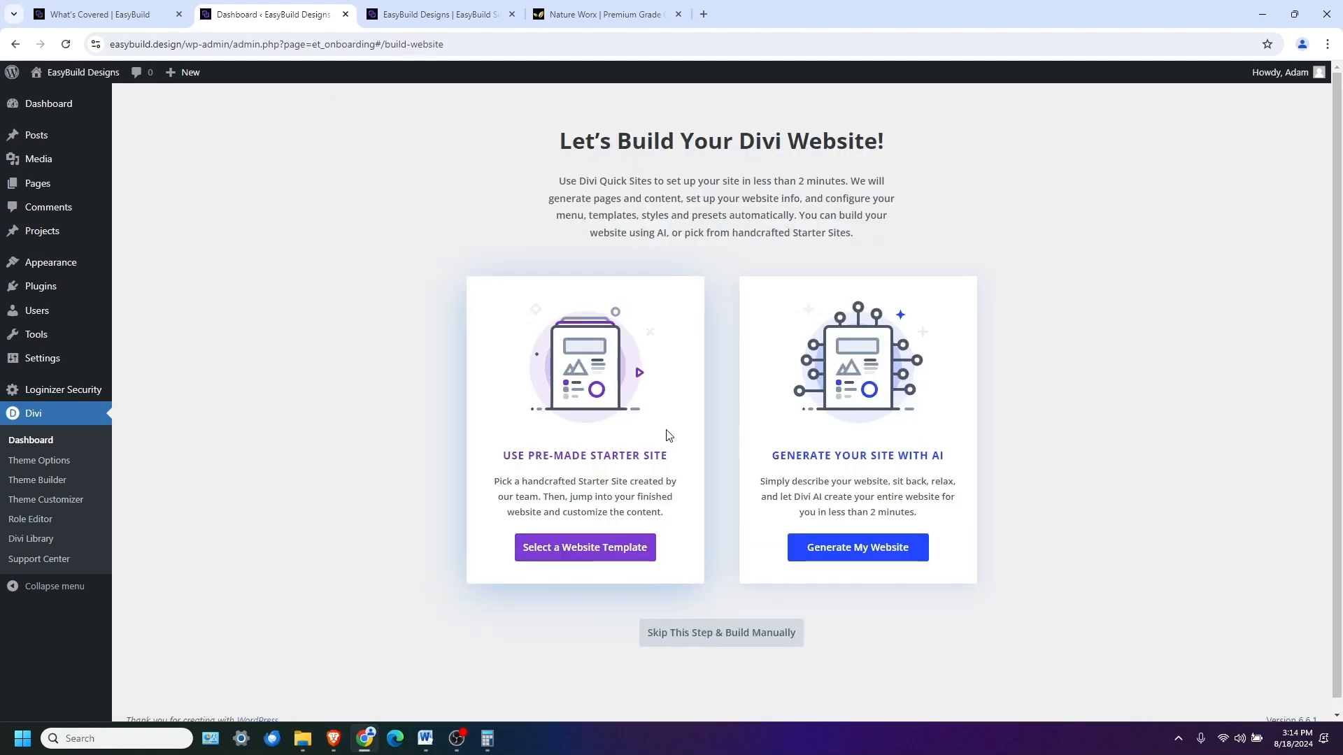
click(612, 551)
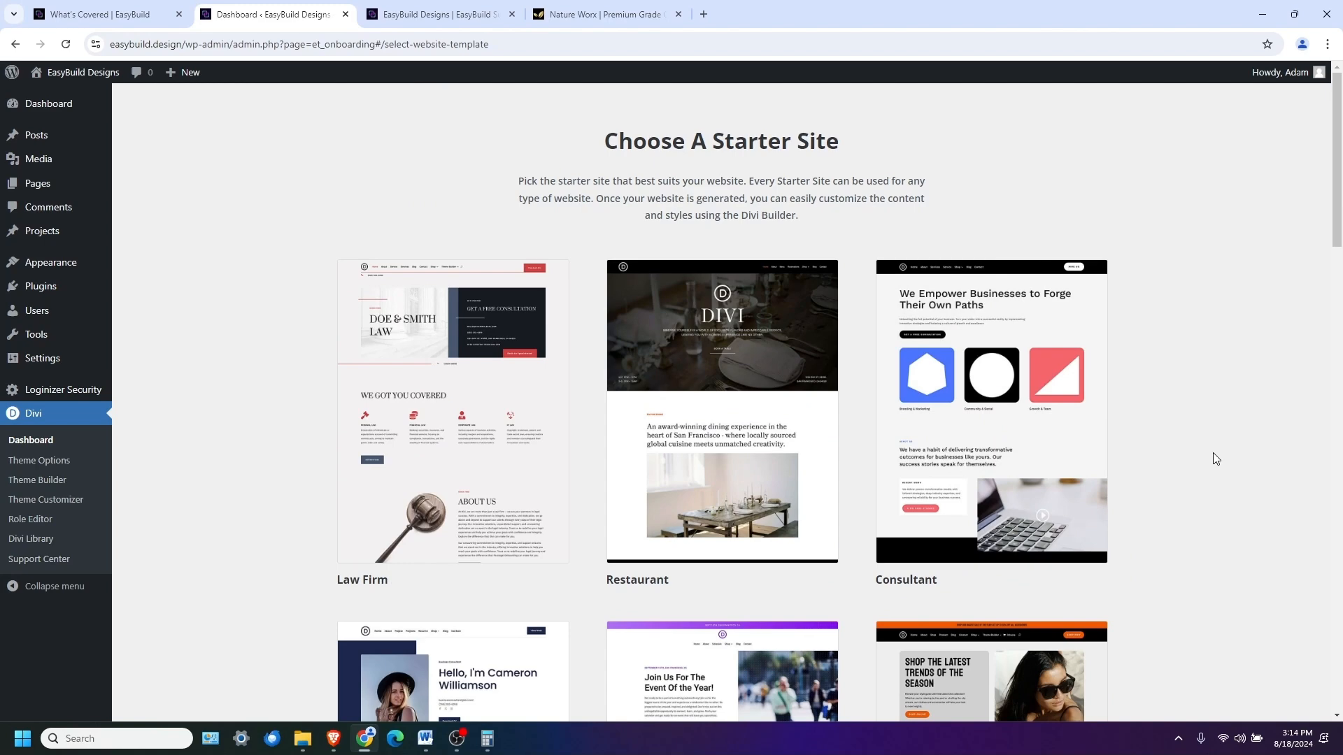
Browse the available starter sites and start with the Online Store template
scroll(1212, 453, down, 6)
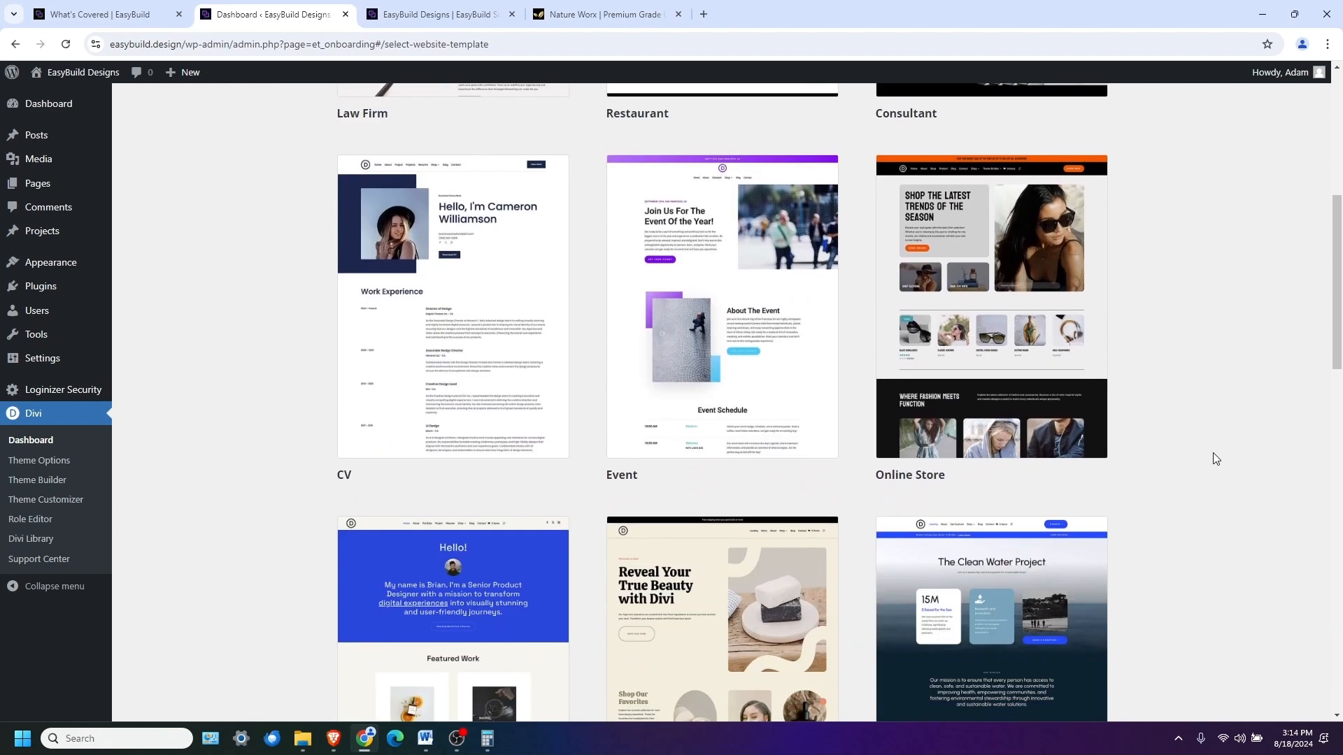
scroll(1213, 458, down, 10)
scroll(1213, 459, down, 5)
scroll(1213, 455, up, 15)
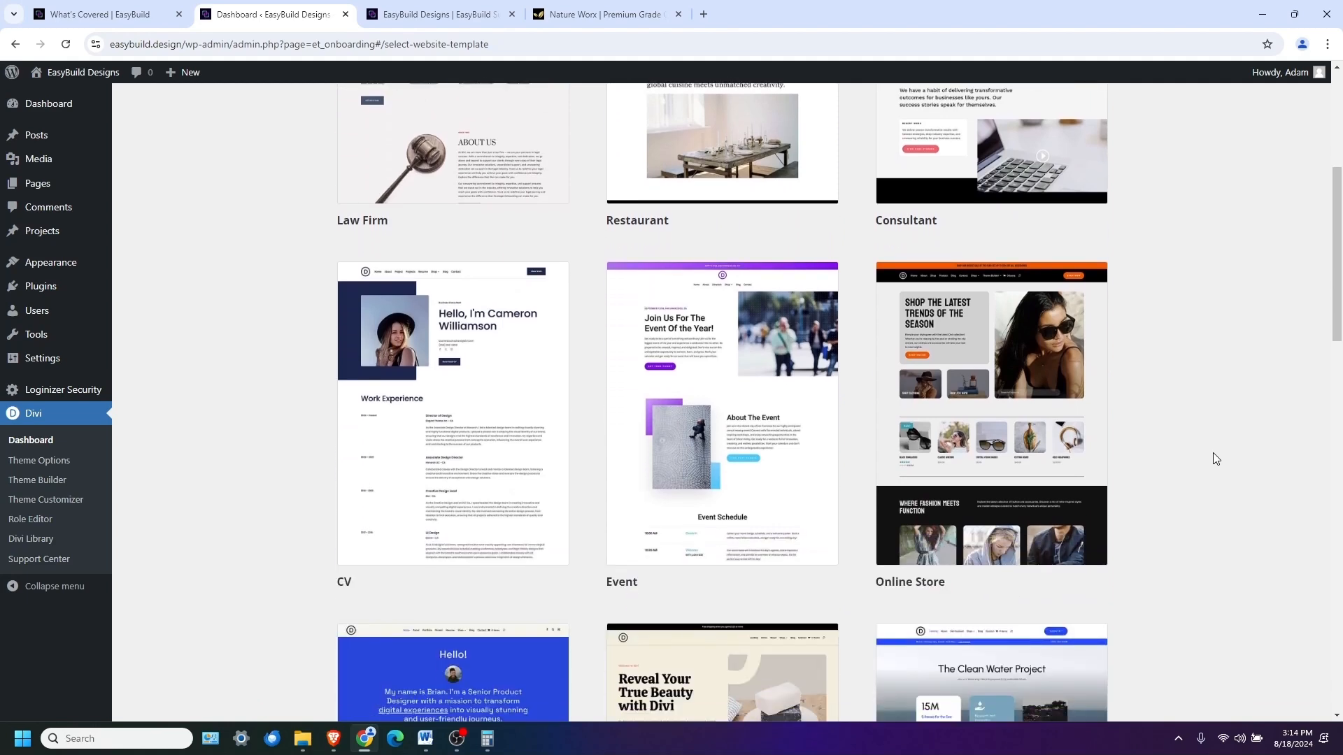
mouse_move(977, 414)
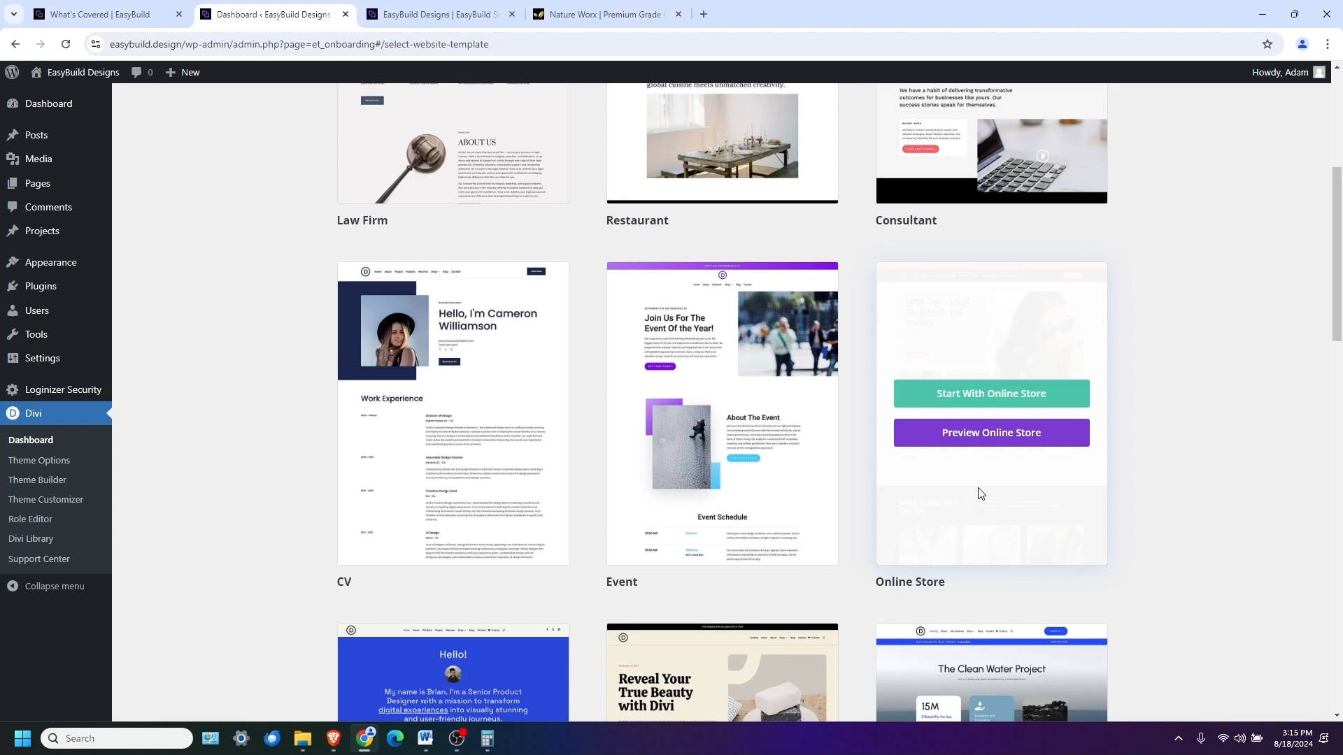
click(993, 402)
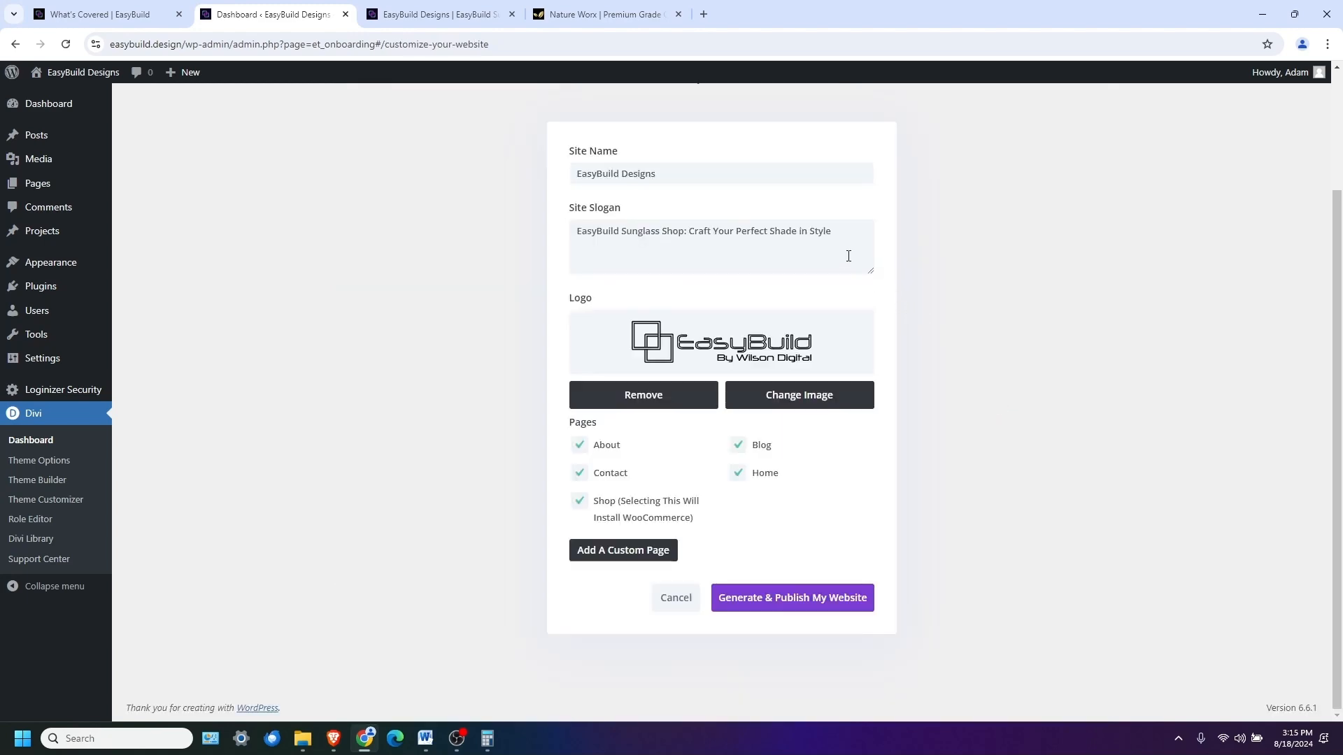
Generate and publish the Online Store website under the site name EasyBuild Designs, and reload the live site
click(691, 177)
click(819, 601)
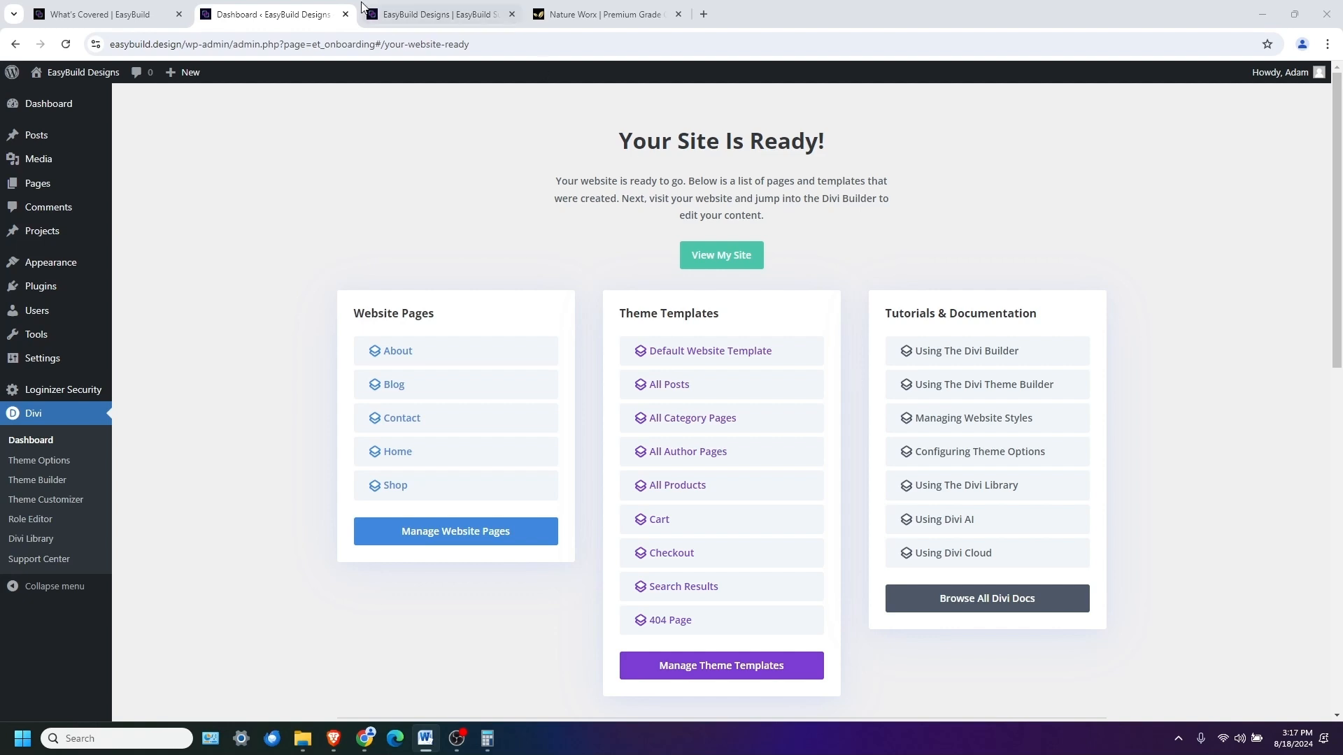
click(419, 16)
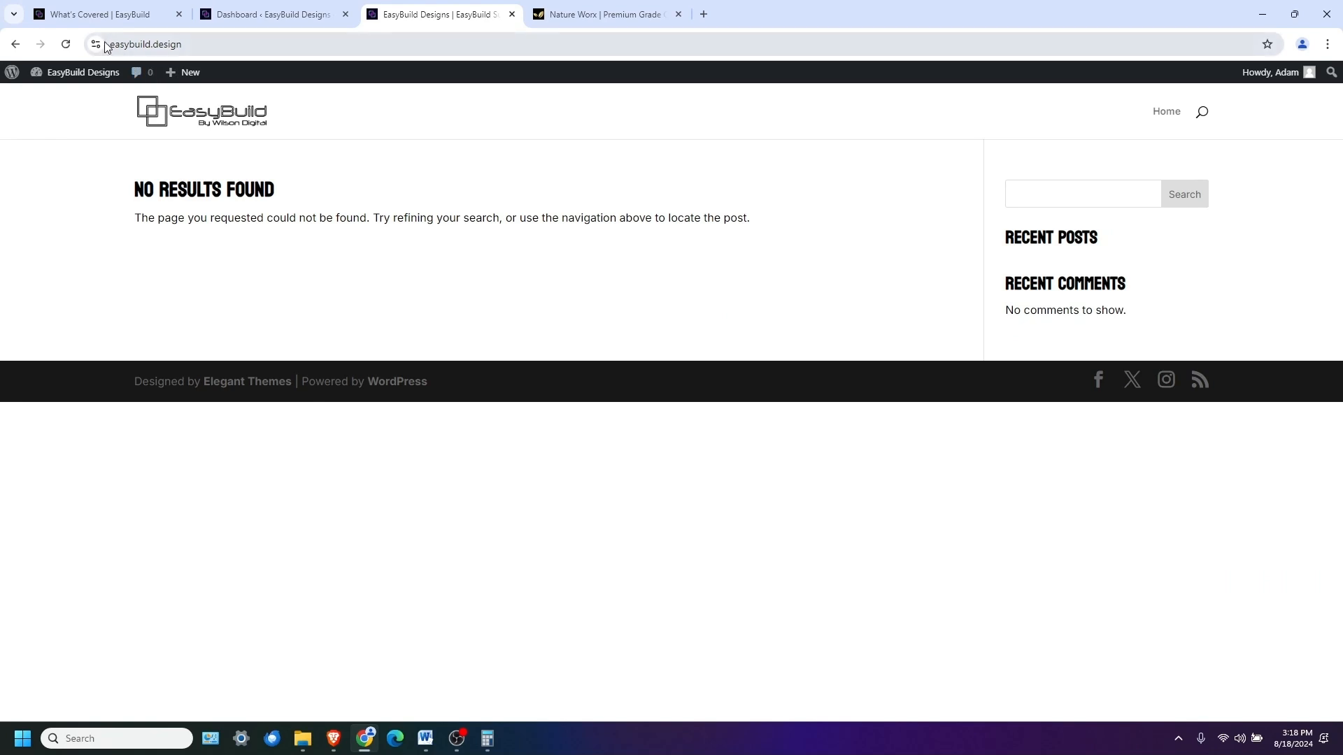
click(66, 44)
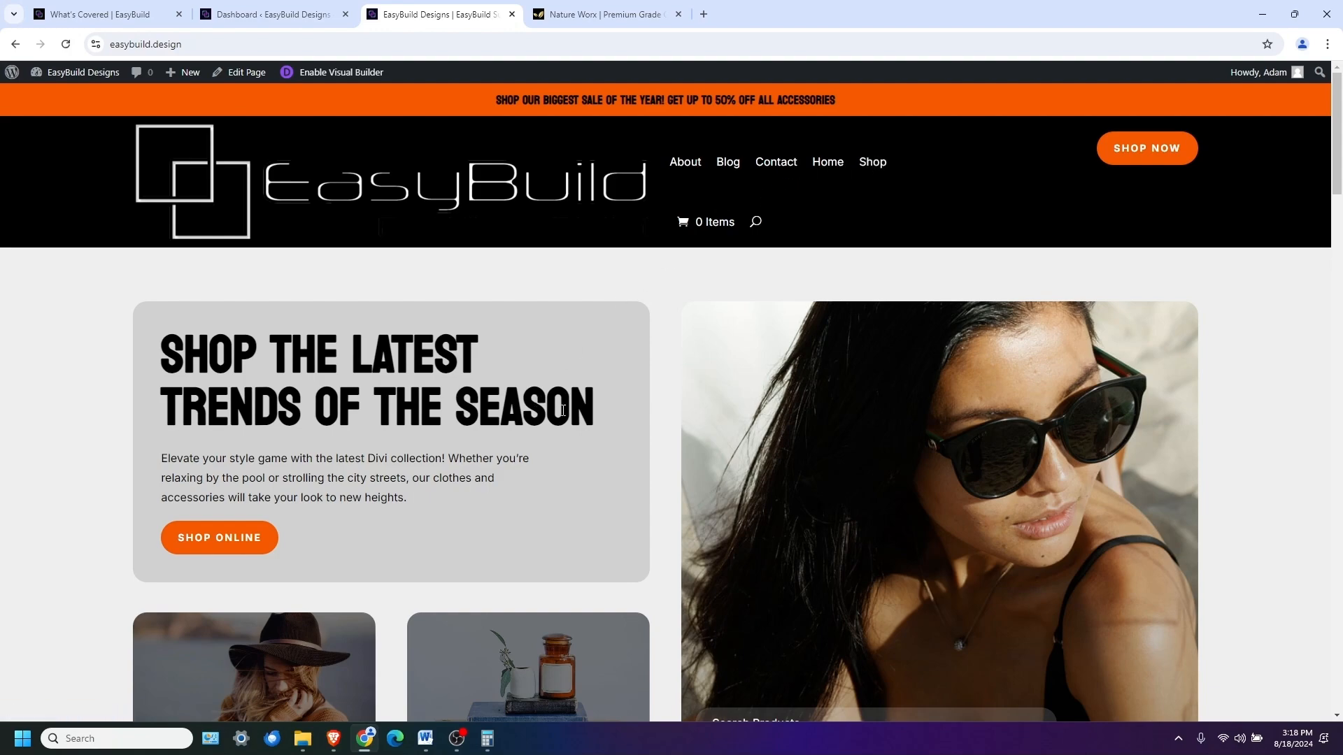
Review the published store homepage down to its newsletter and footer sections and back up
scroll(619, 447, down, 4)
scroll(619, 449, down, 15)
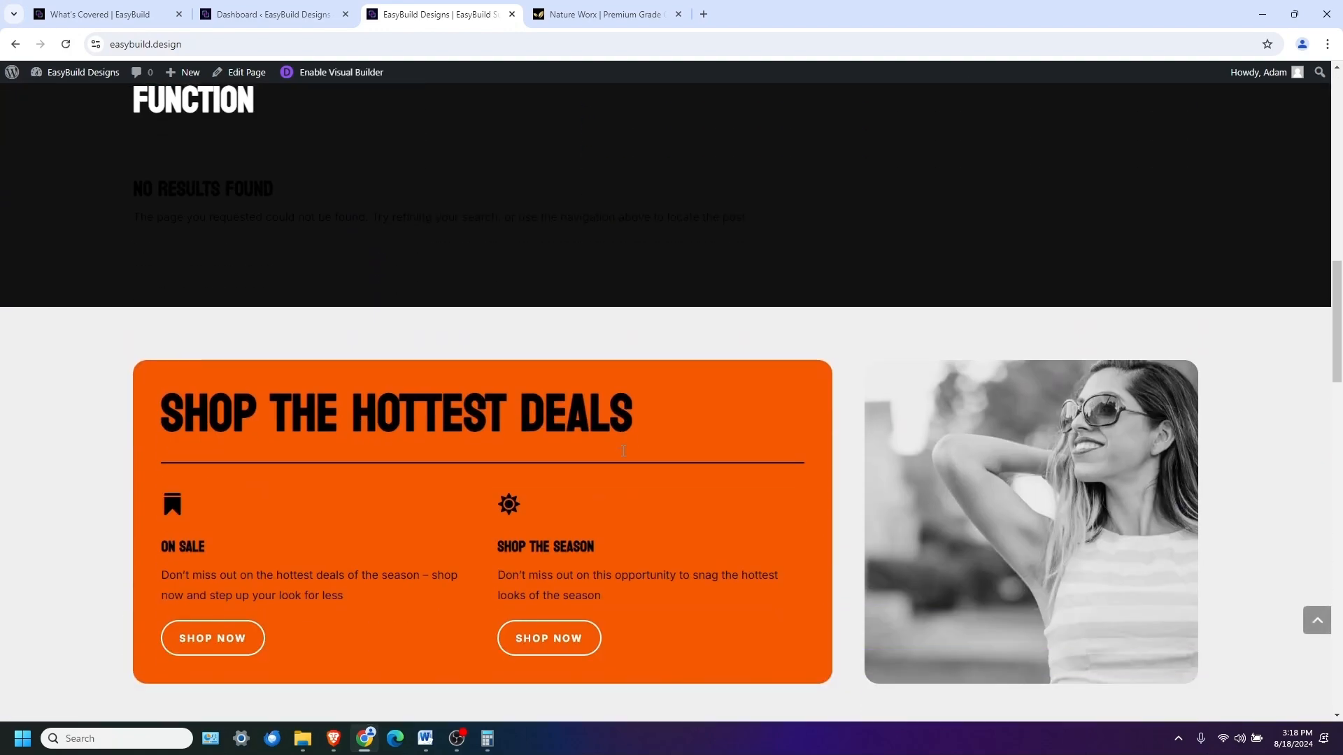
scroll(623, 456, down, 14)
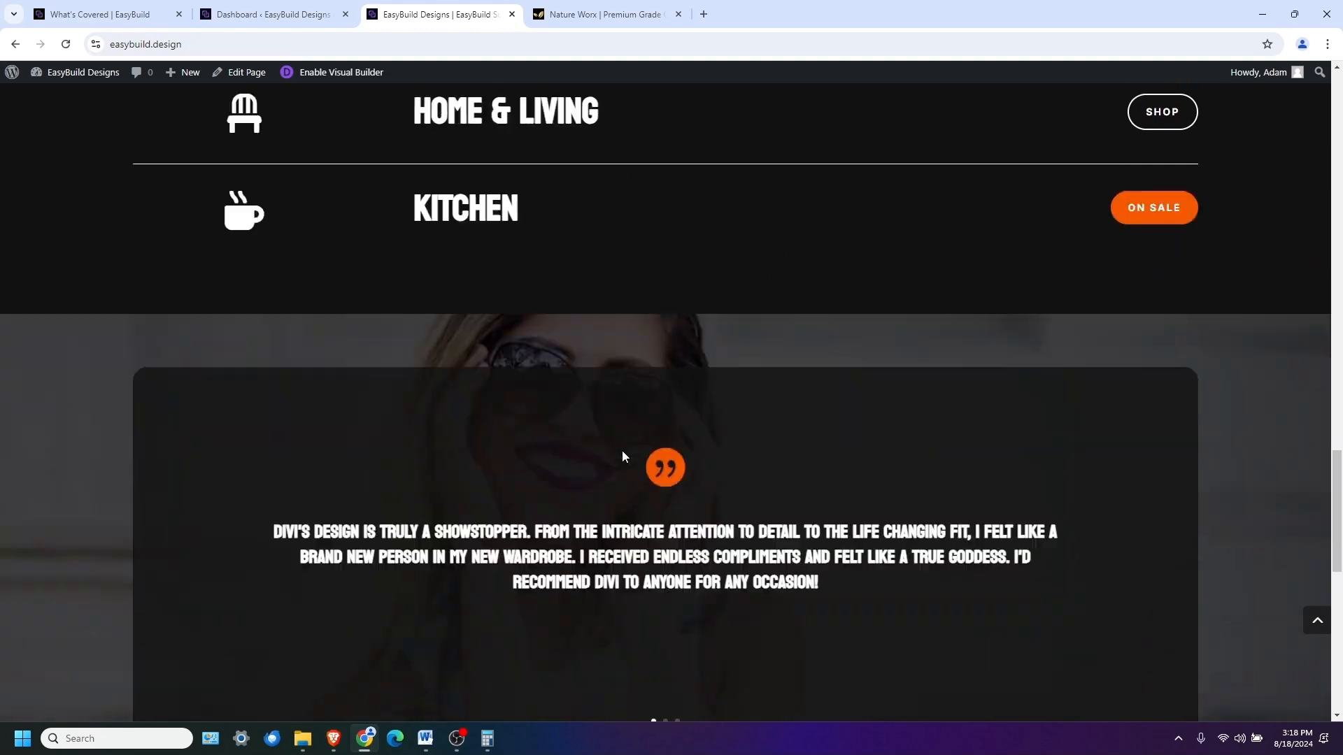
scroll(623, 456, down, 8)
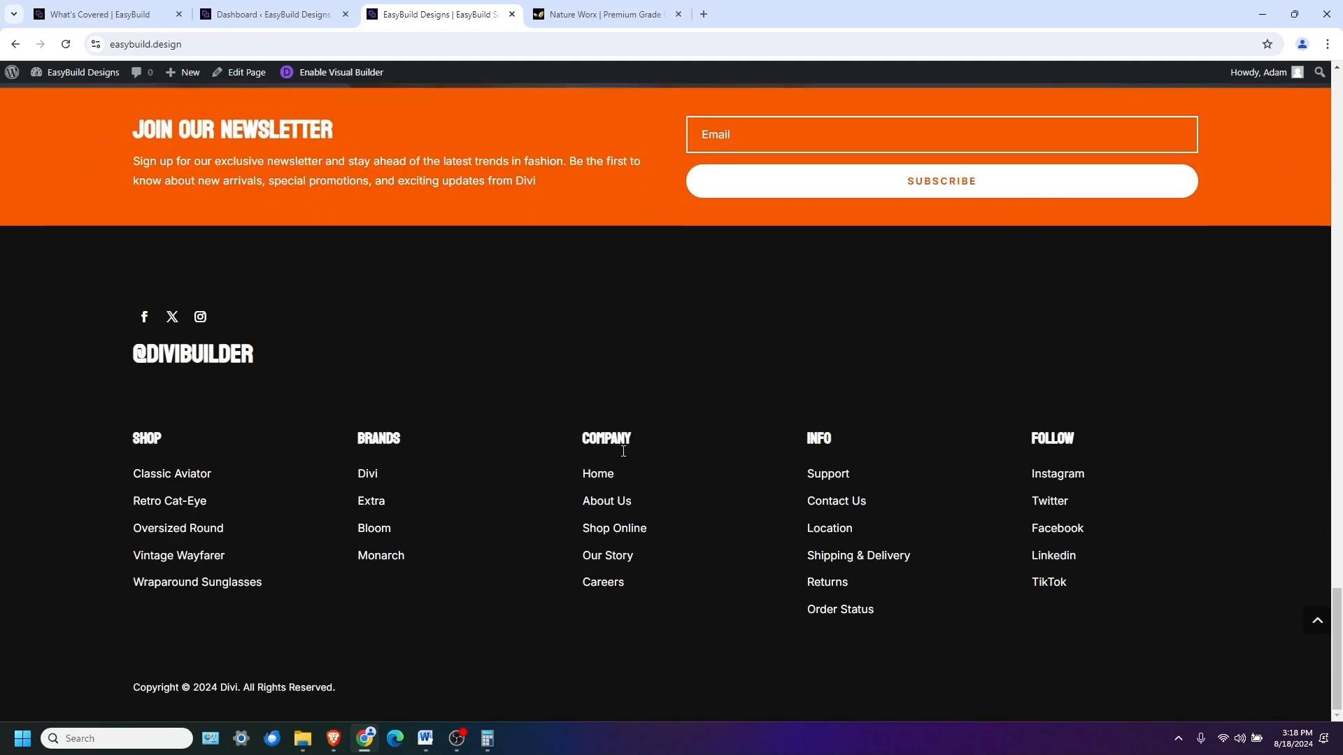
scroll(623, 451, up, 20)
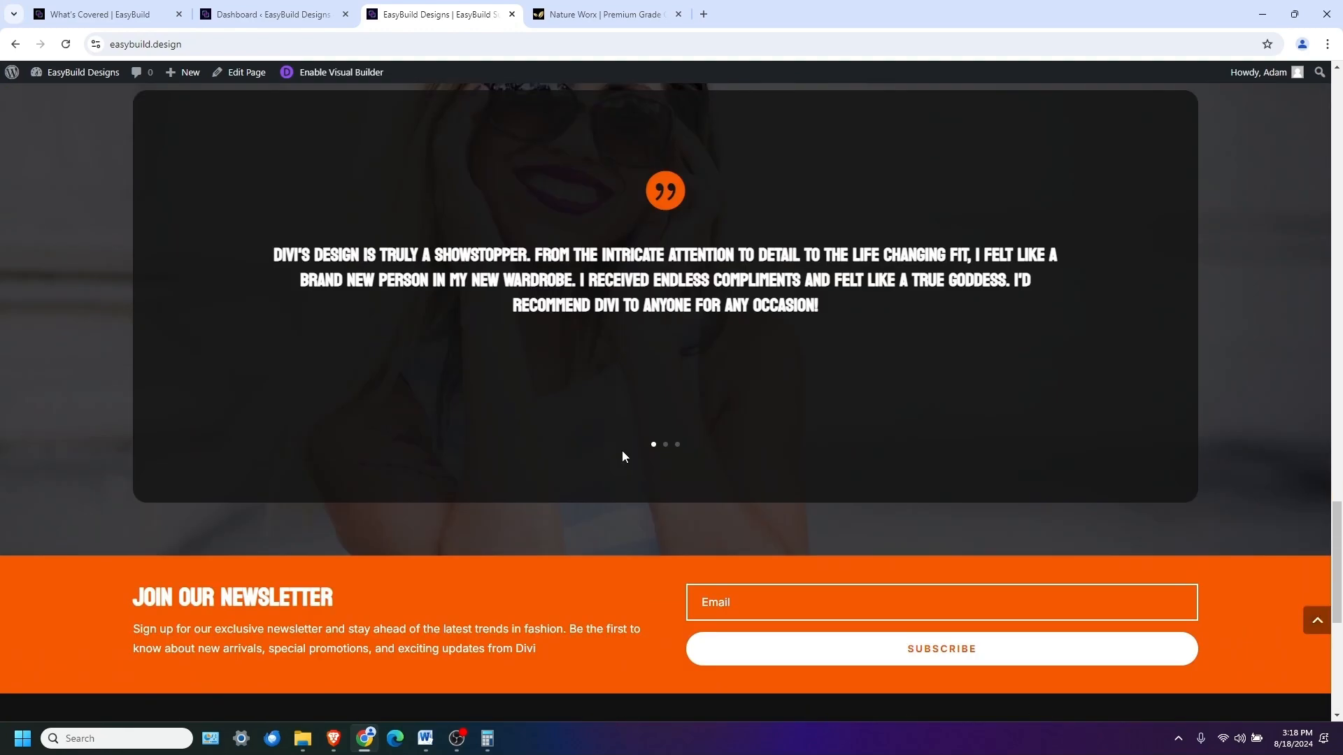
scroll(622, 456, up, 17)
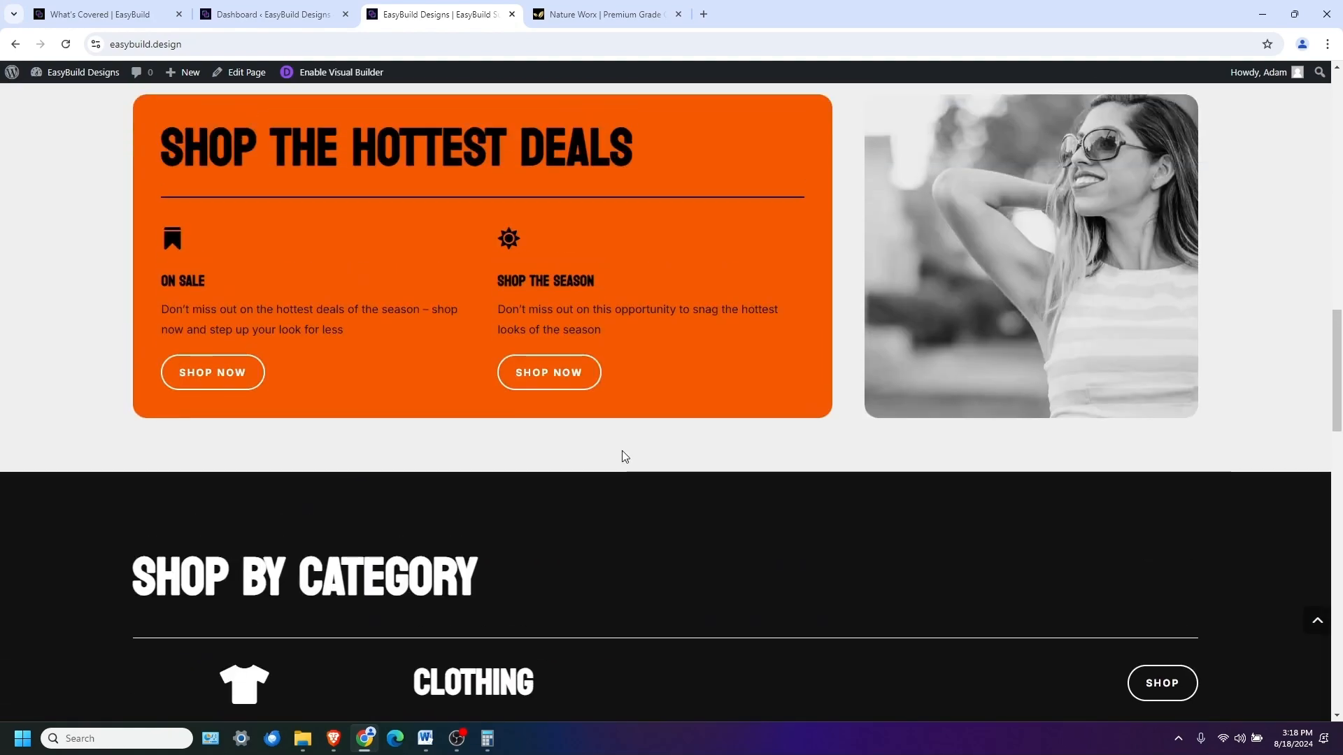
Return to the homepage's hero section, highlight its intro paragraph, and open the page in the Visual Builder
scroll(622, 456, up, 8)
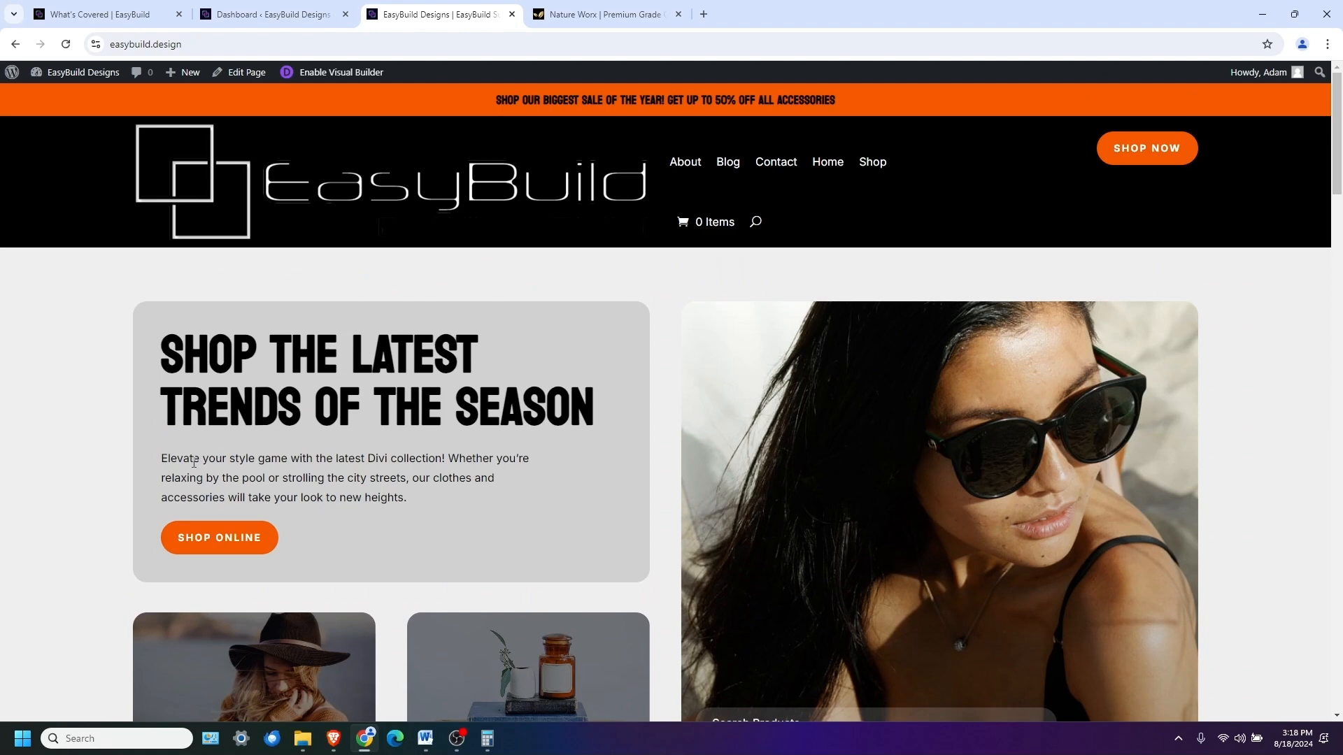
drag(163, 456, 408, 499)
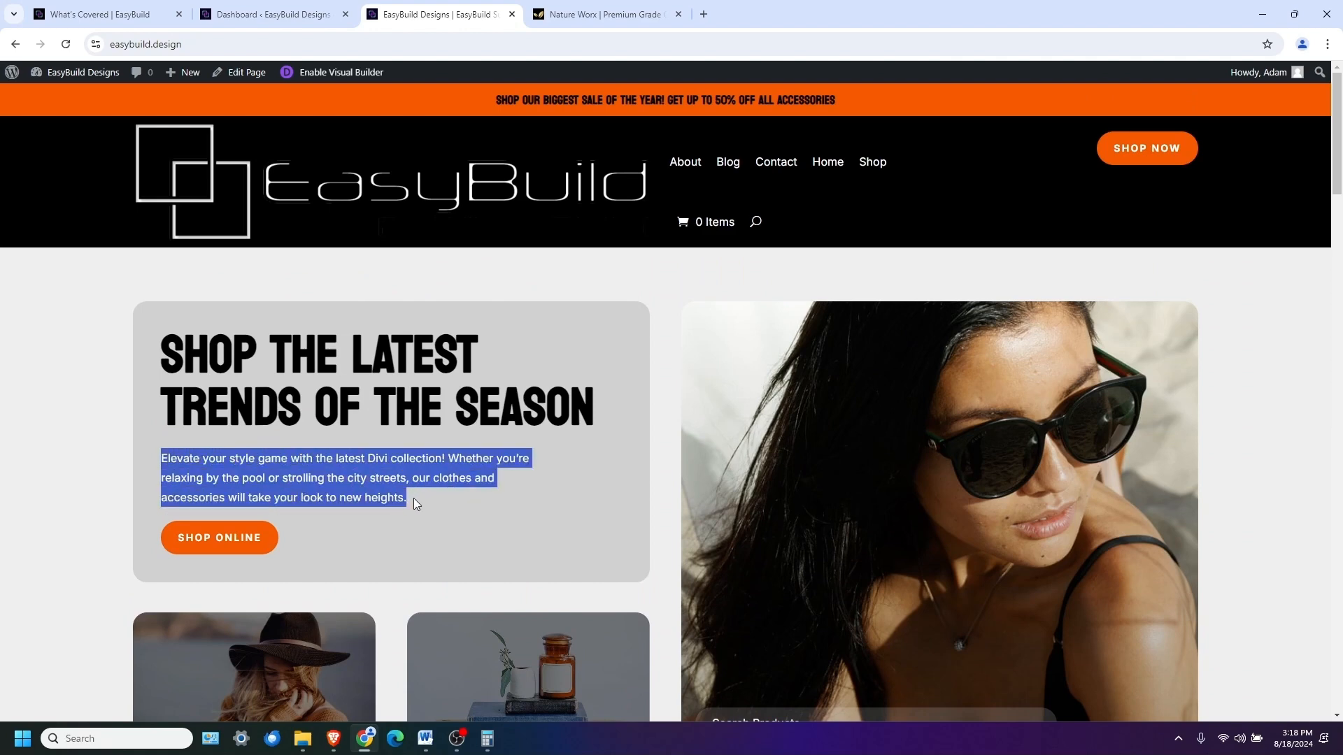
click(330, 76)
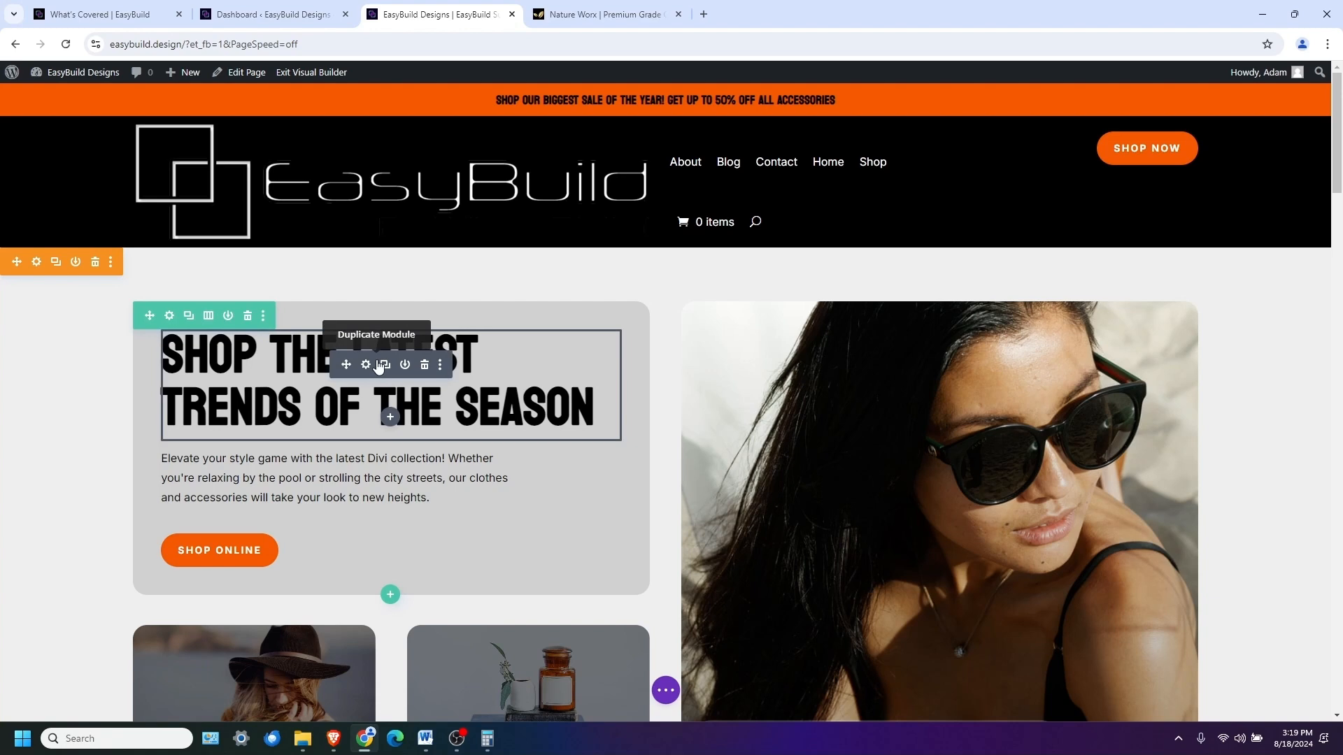
Look over the hero section and the product area below it in the Visual Builder
scroll(841, 506, down, 5)
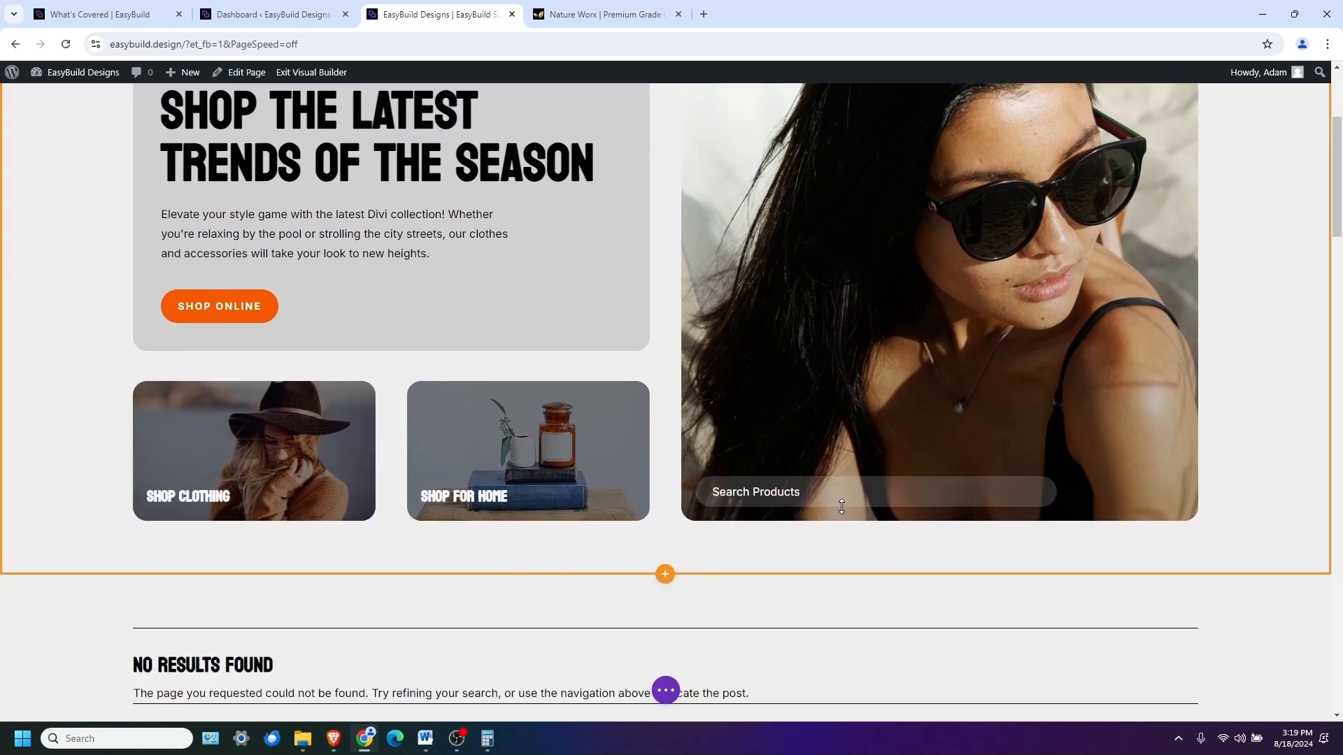
scroll(841, 506, up, 1)
scroll(841, 506, up, 4)
scroll(735, 498, down, 5)
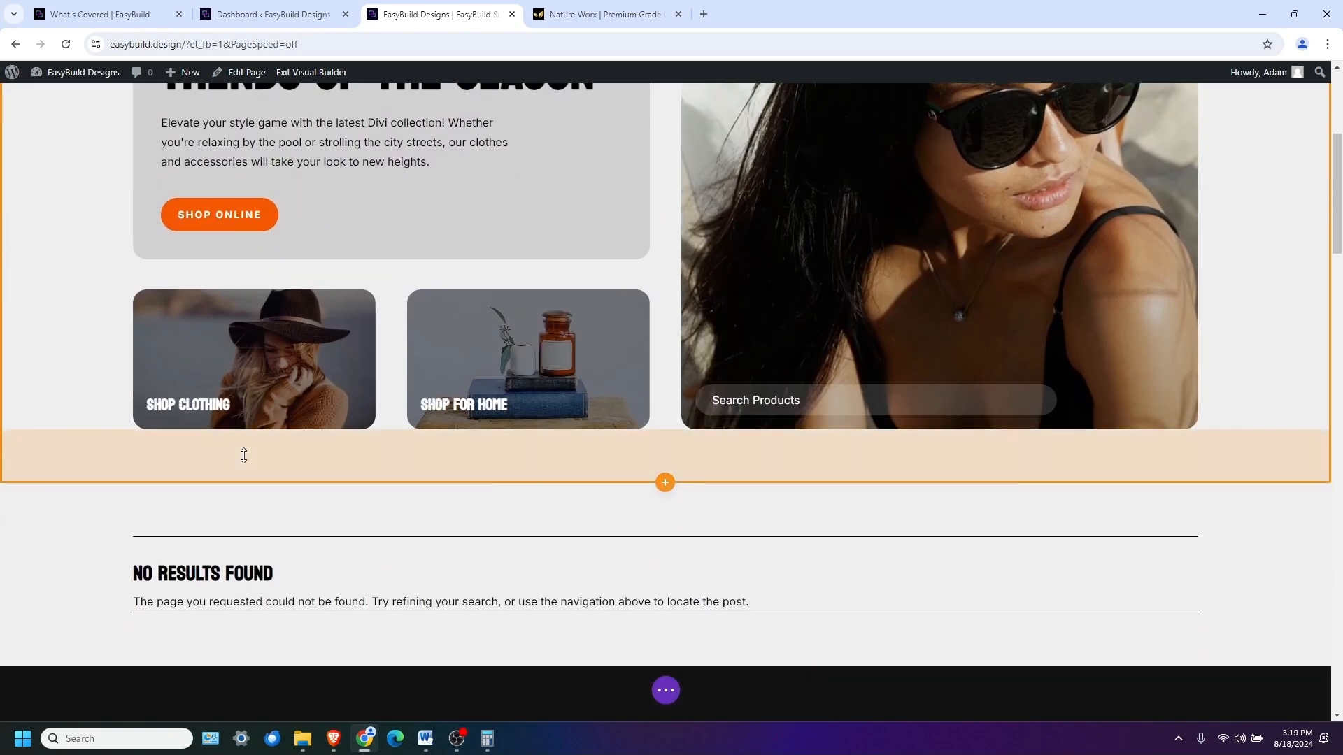
scroll(244, 455, up, 5)
scroll(243, 455, down, 5)
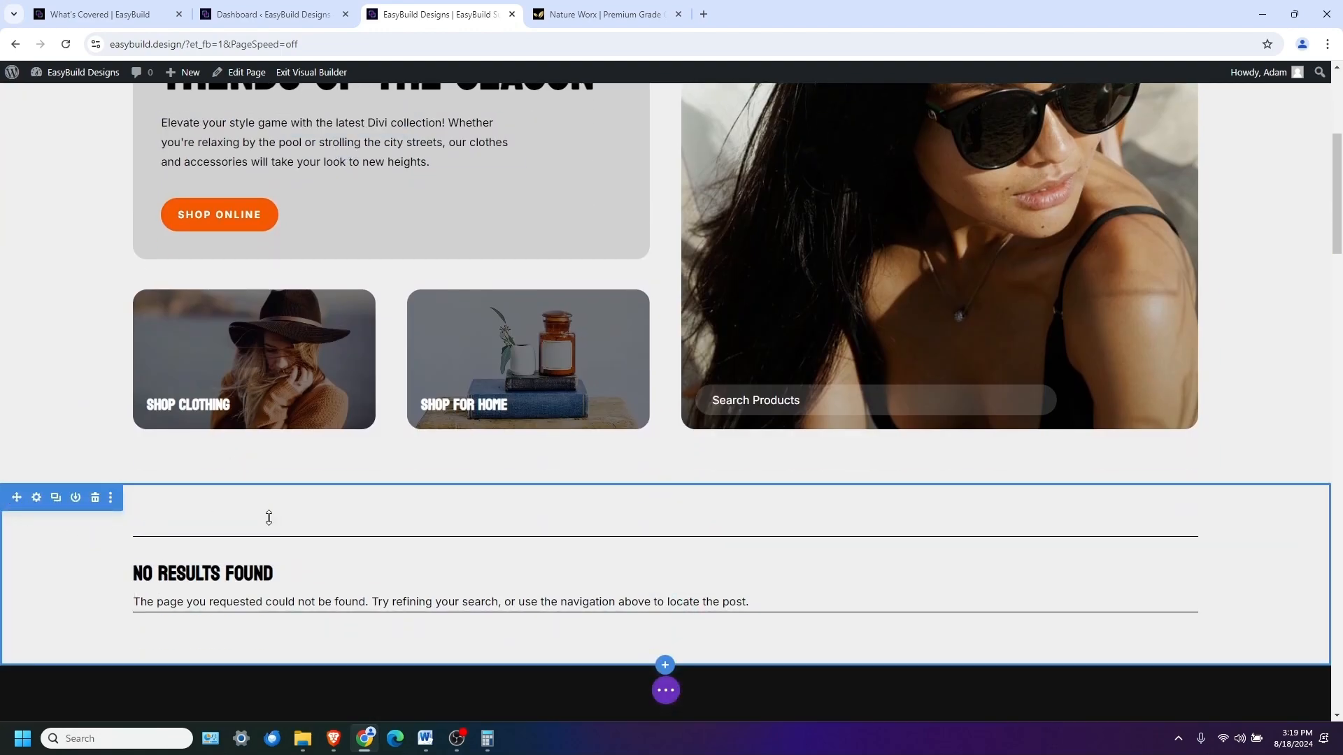
scroll(265, 518, up, 5)
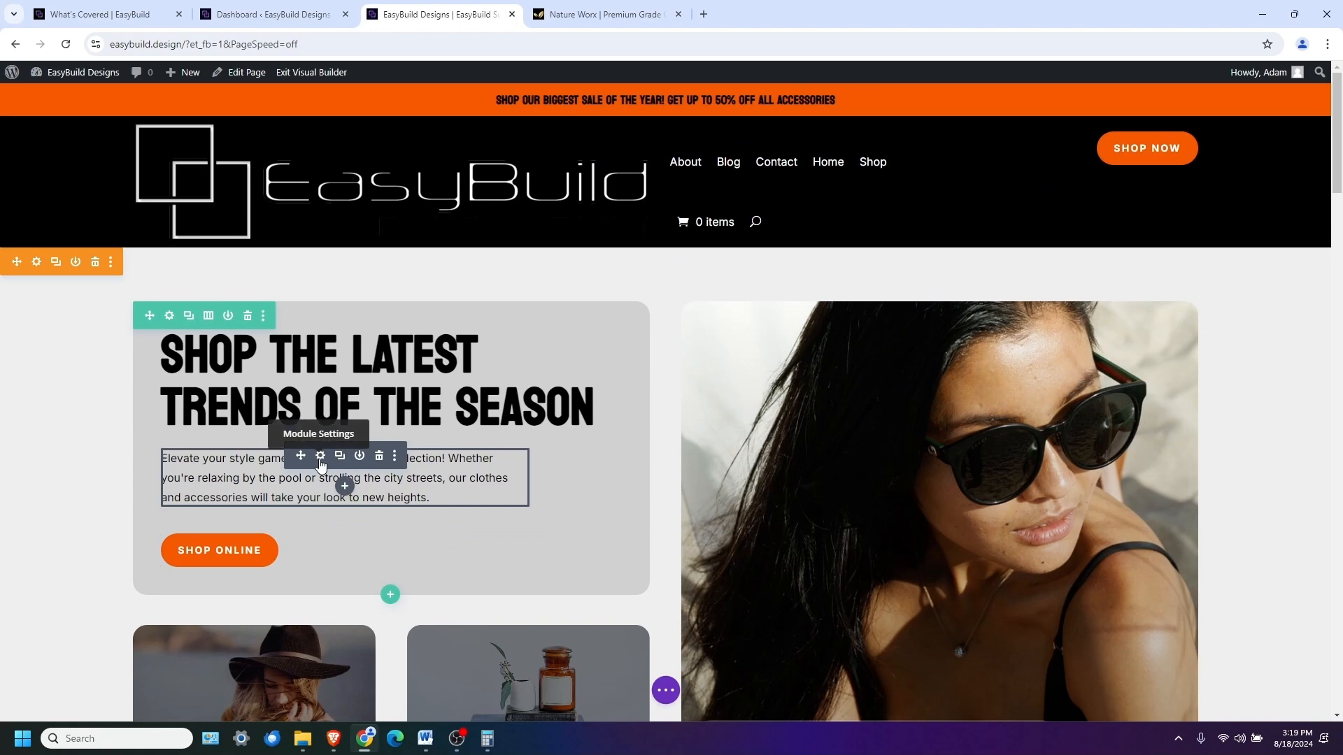
Replace the hero section's intro paragraph with "Your content." and save the text module's settings
click(321, 455)
scroll(221, 338, down, 3)
drag(91, 301, 45, 237)
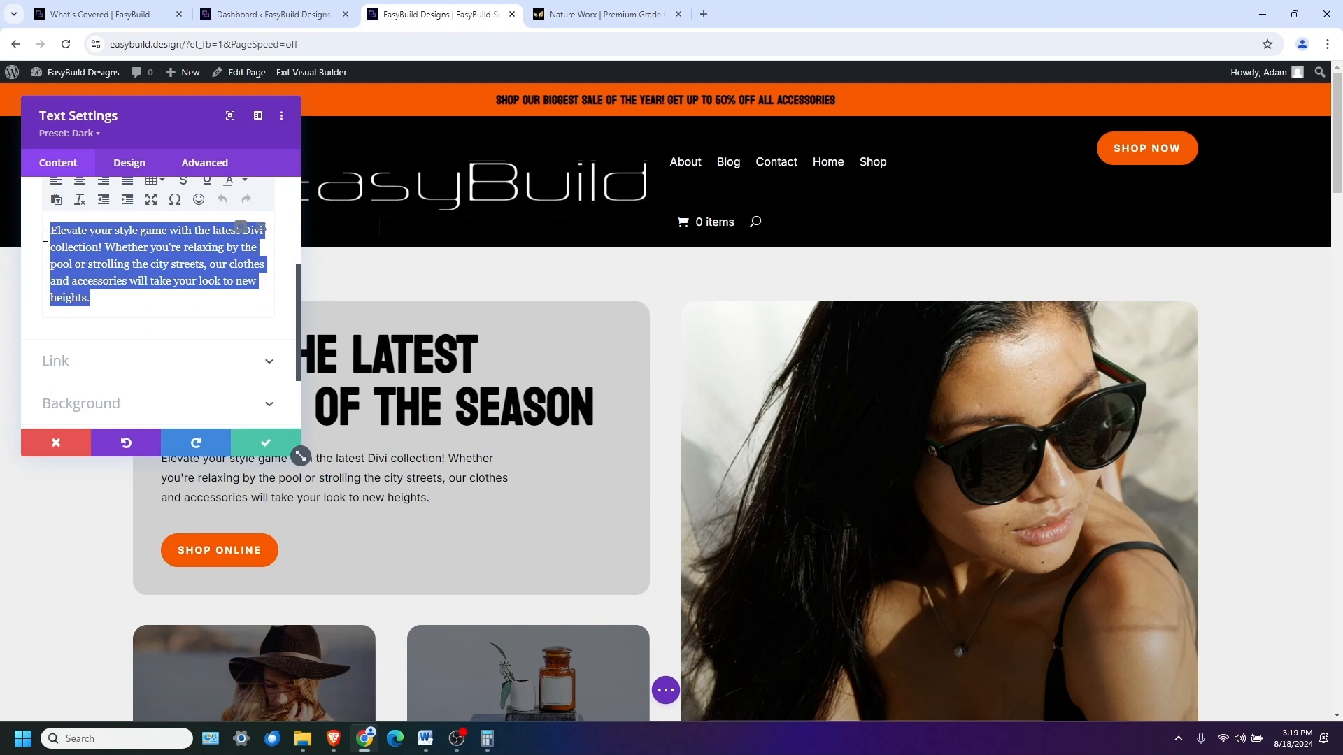
text(Your content.)
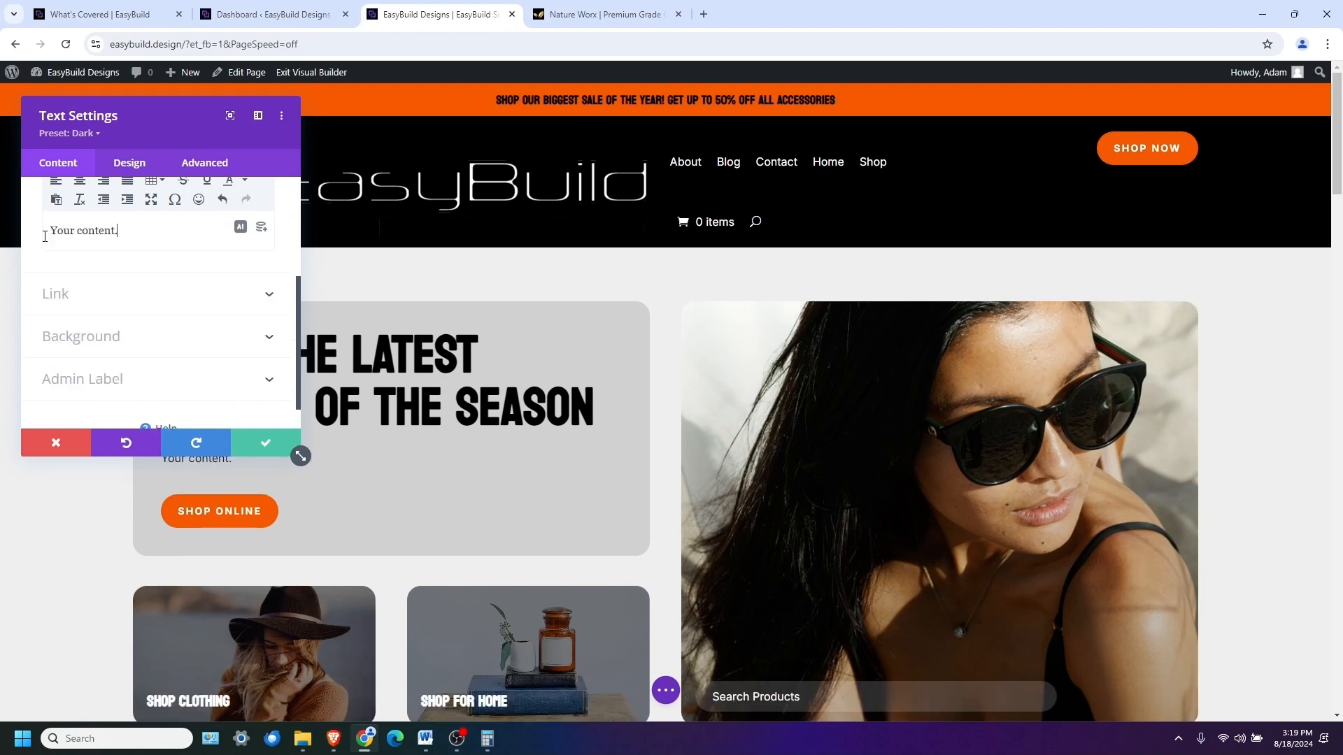
click(264, 443)
Check the homepage down to the Shop by Category section, and save the page
scroll(629, 506, down, 7)
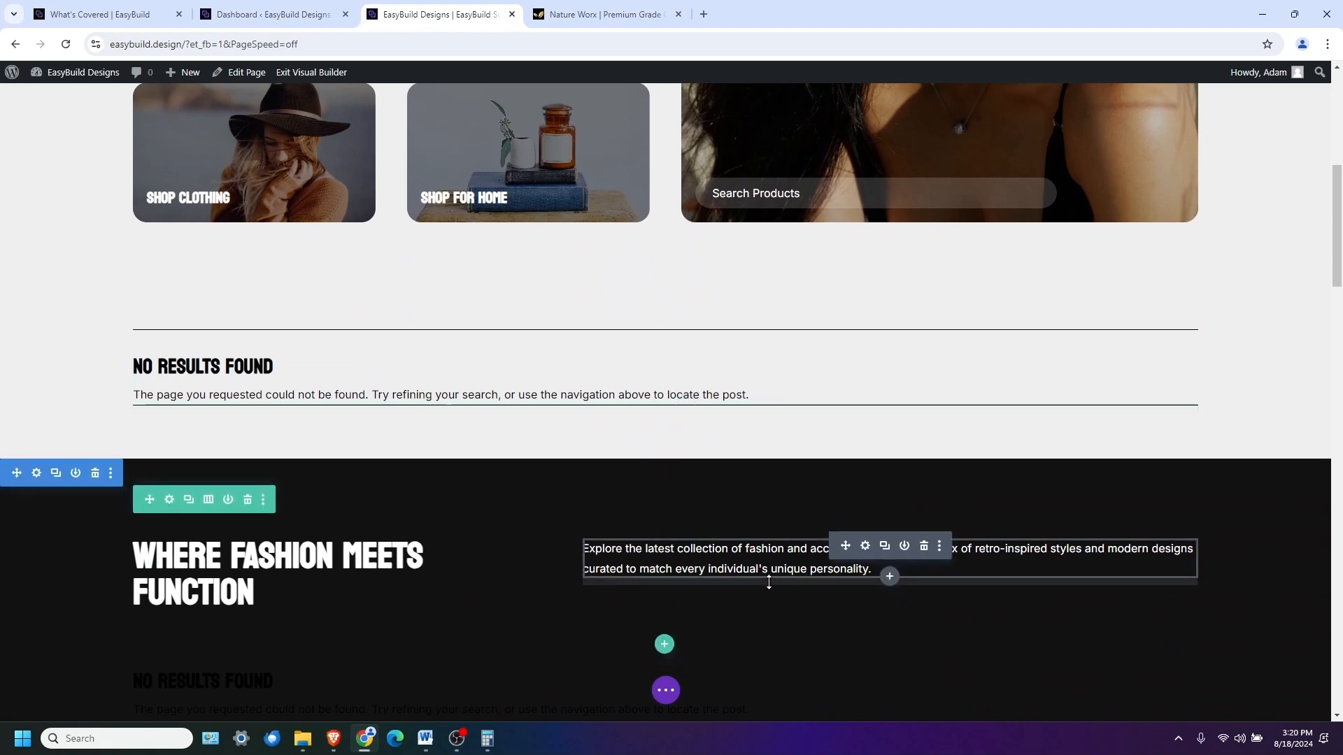
scroll(769, 582, down, 10)
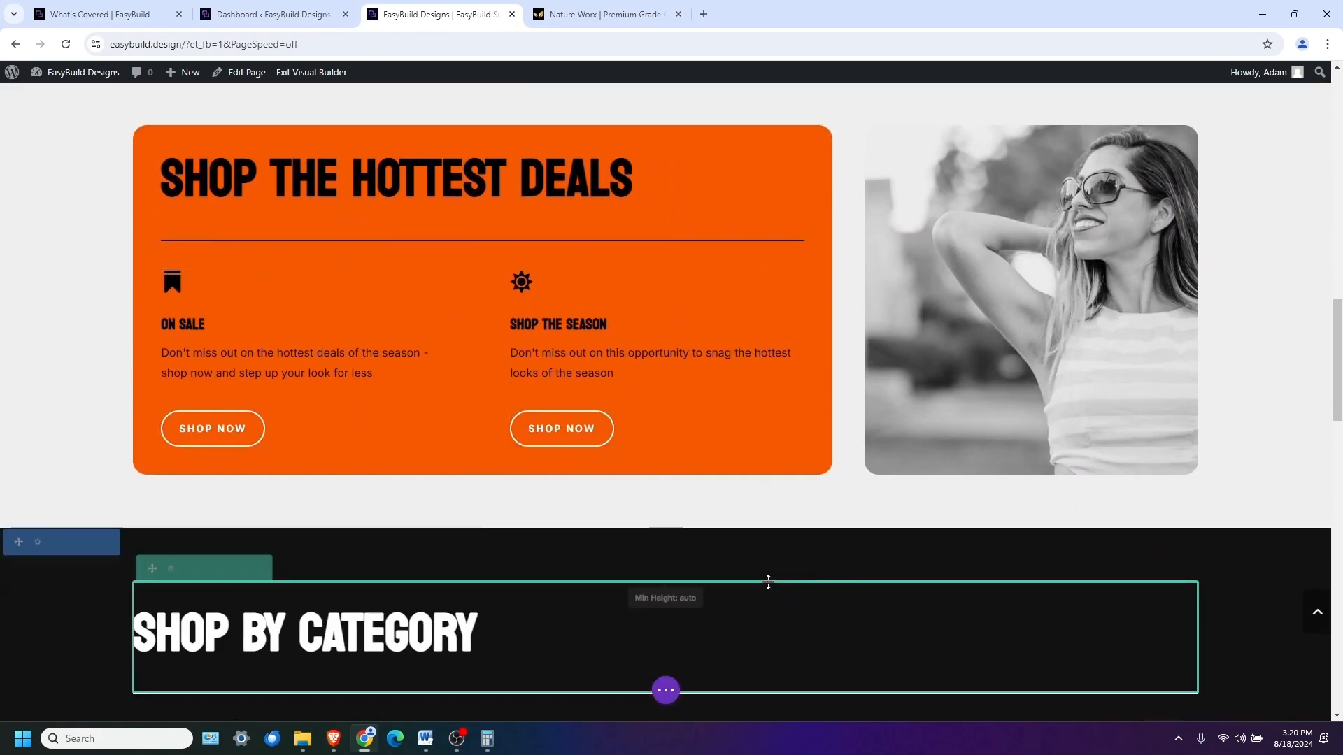
scroll(768, 582, up, 12)
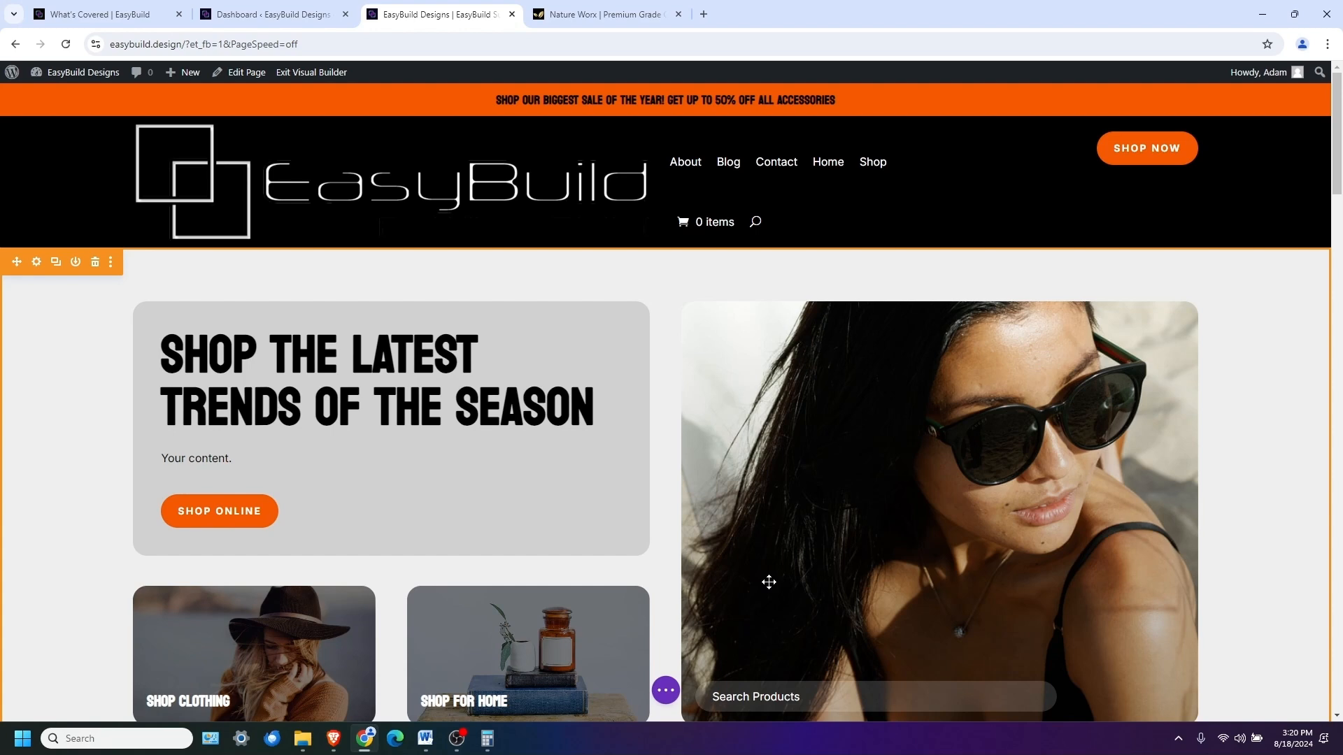
scroll(660, 524, down, 10)
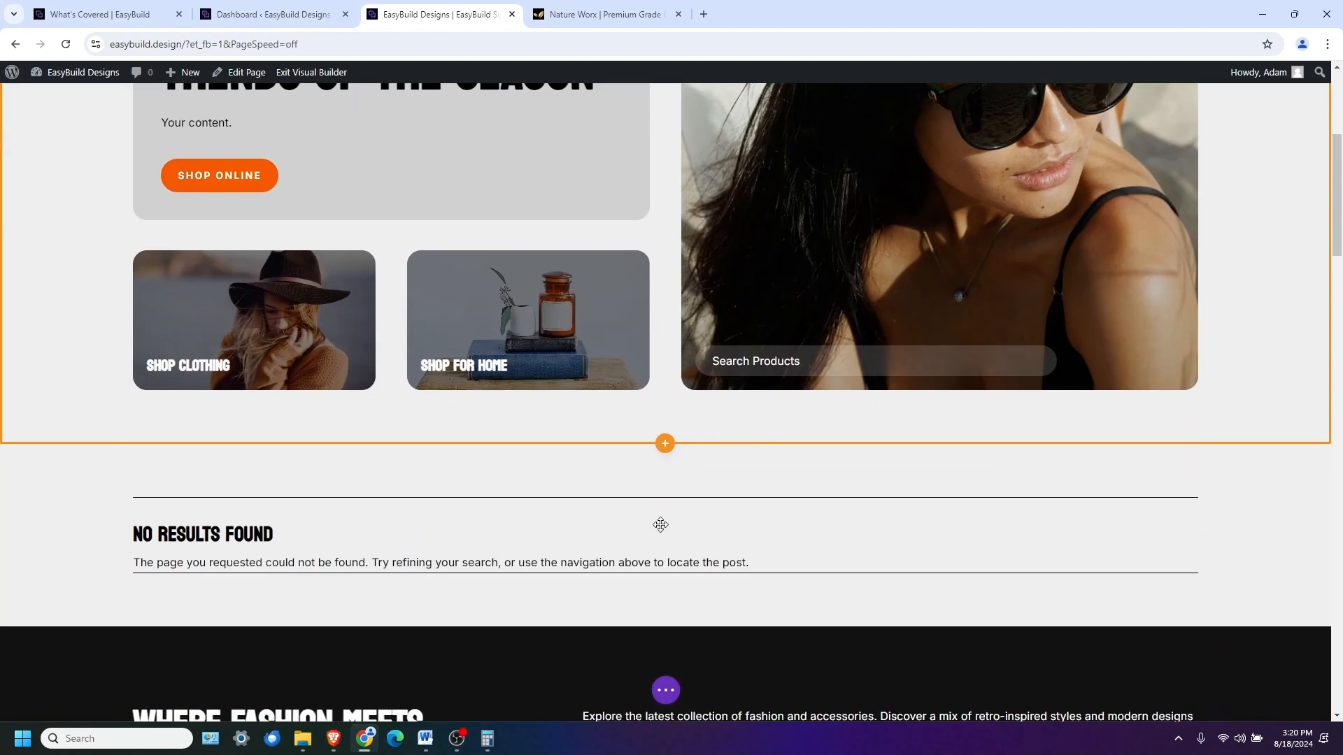
scroll(660, 525, up, 12)
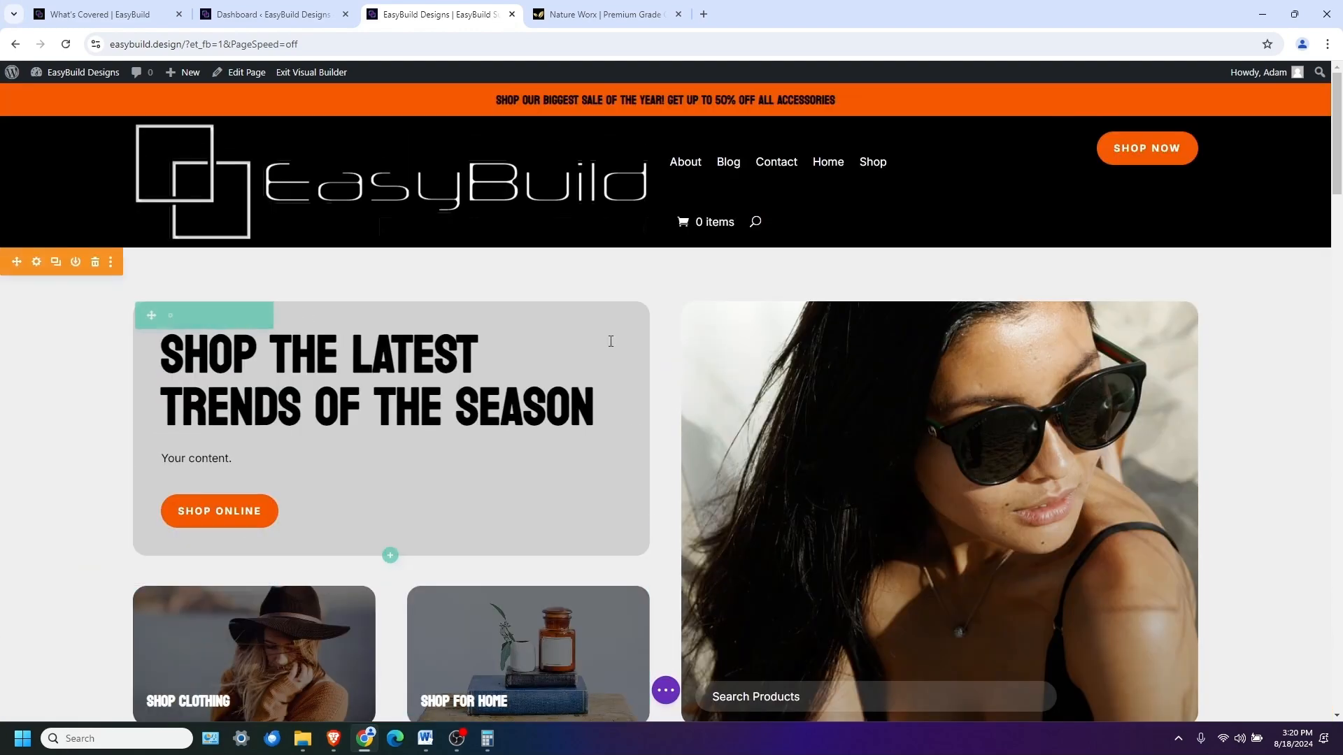
click(665, 690)
click(1288, 696)
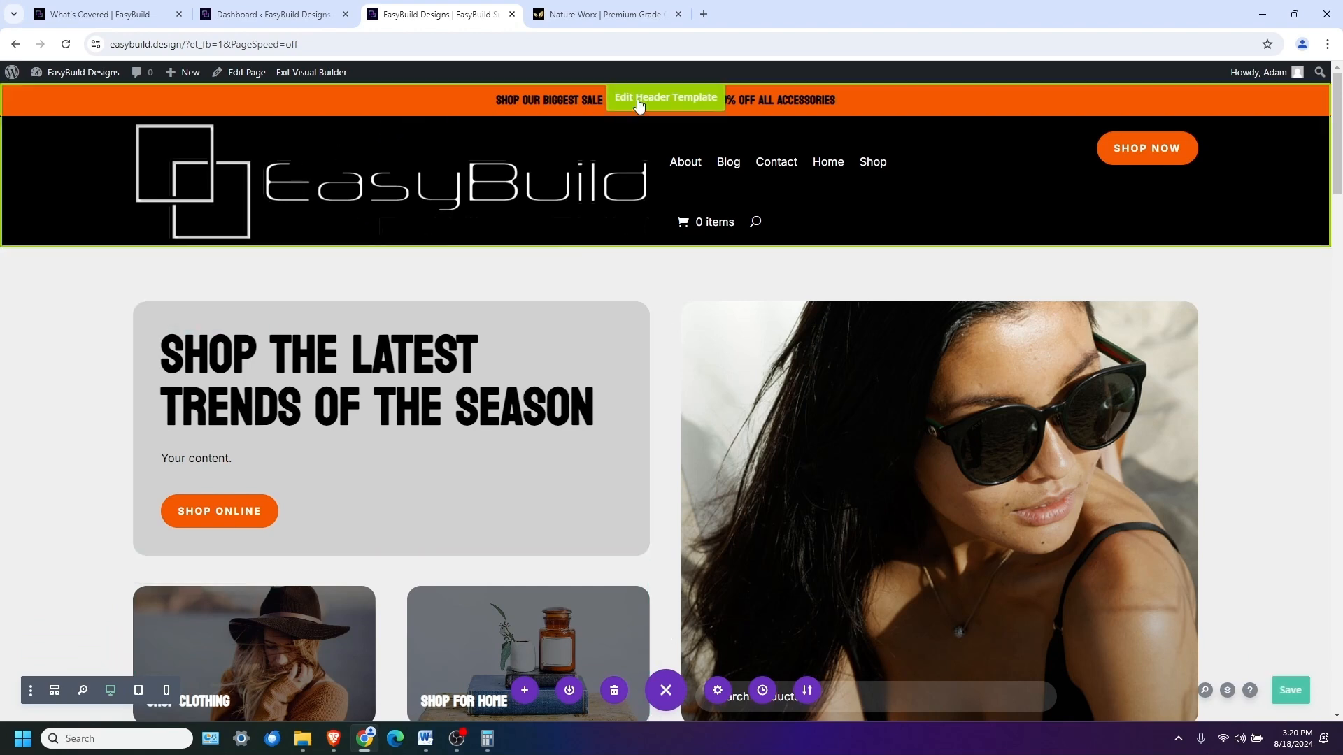
Open the header template's menu module settings, switch to its design options, and move the dialog clear of the logo
click(651, 102)
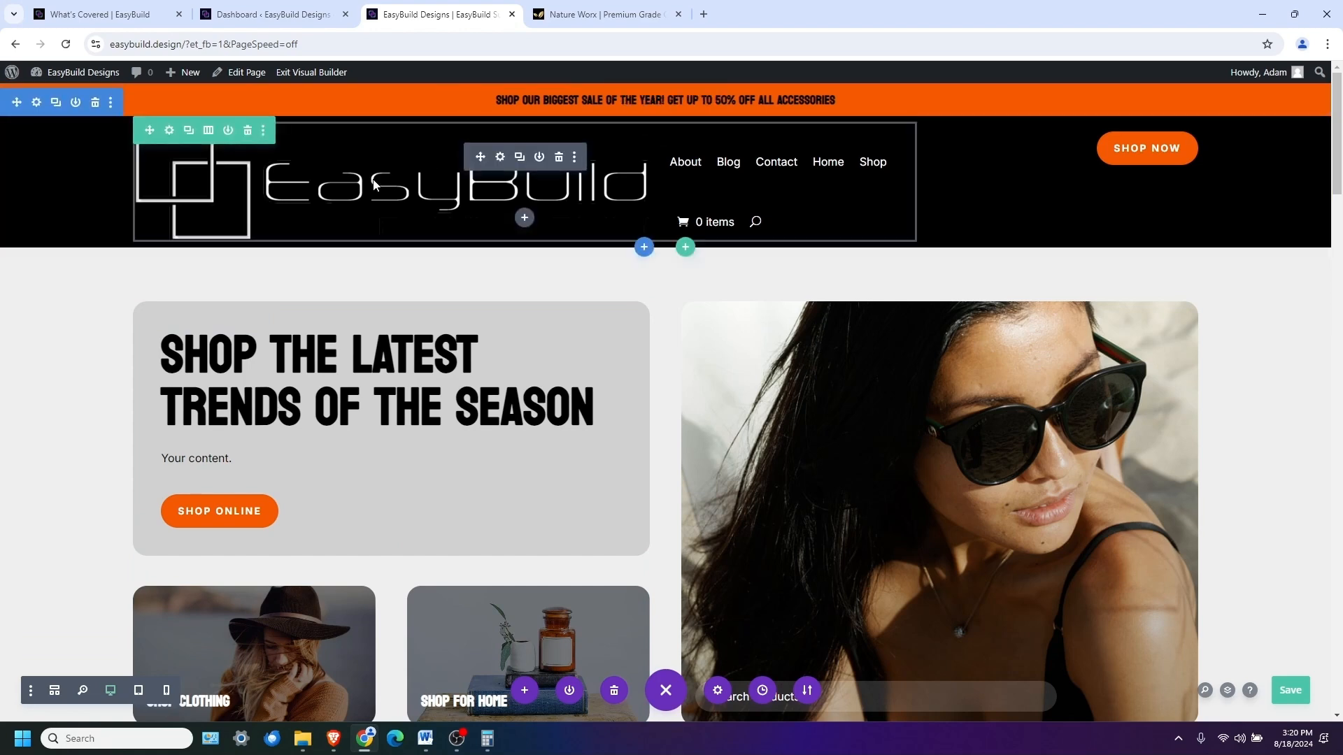
click(501, 157)
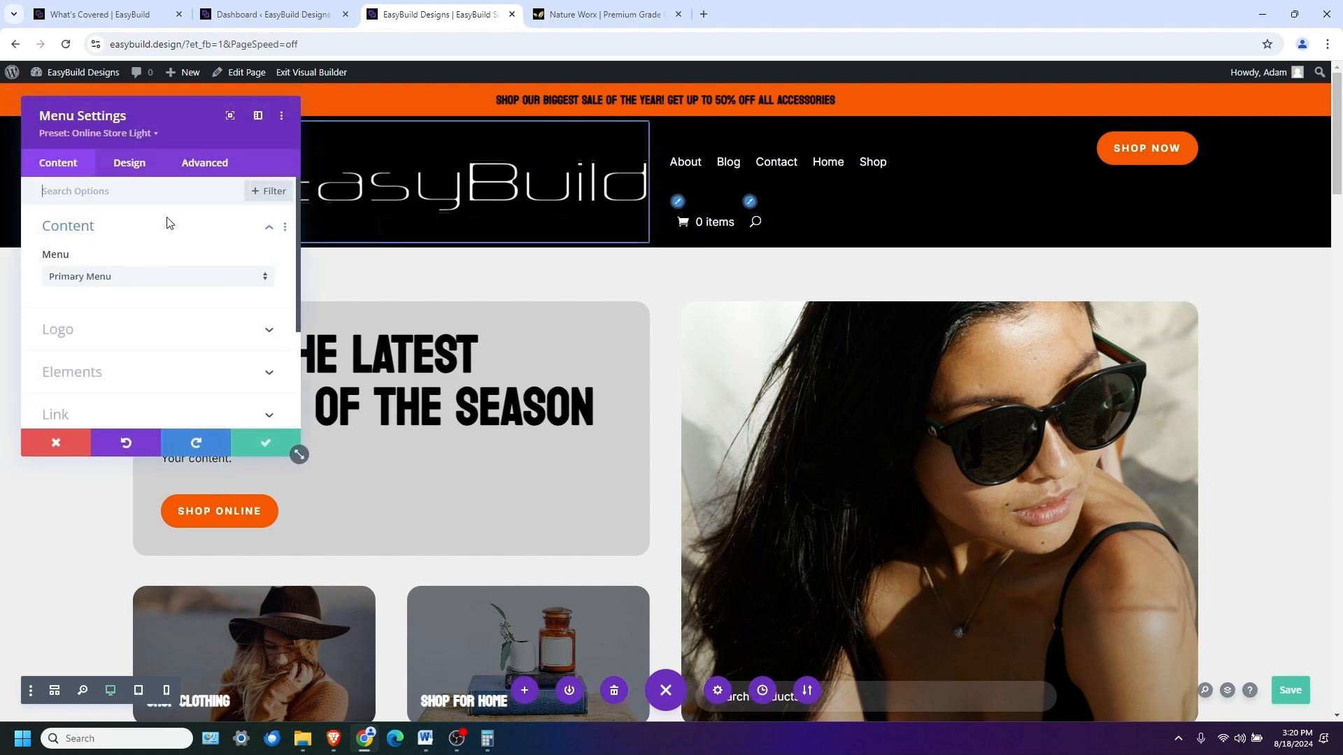
click(124, 330)
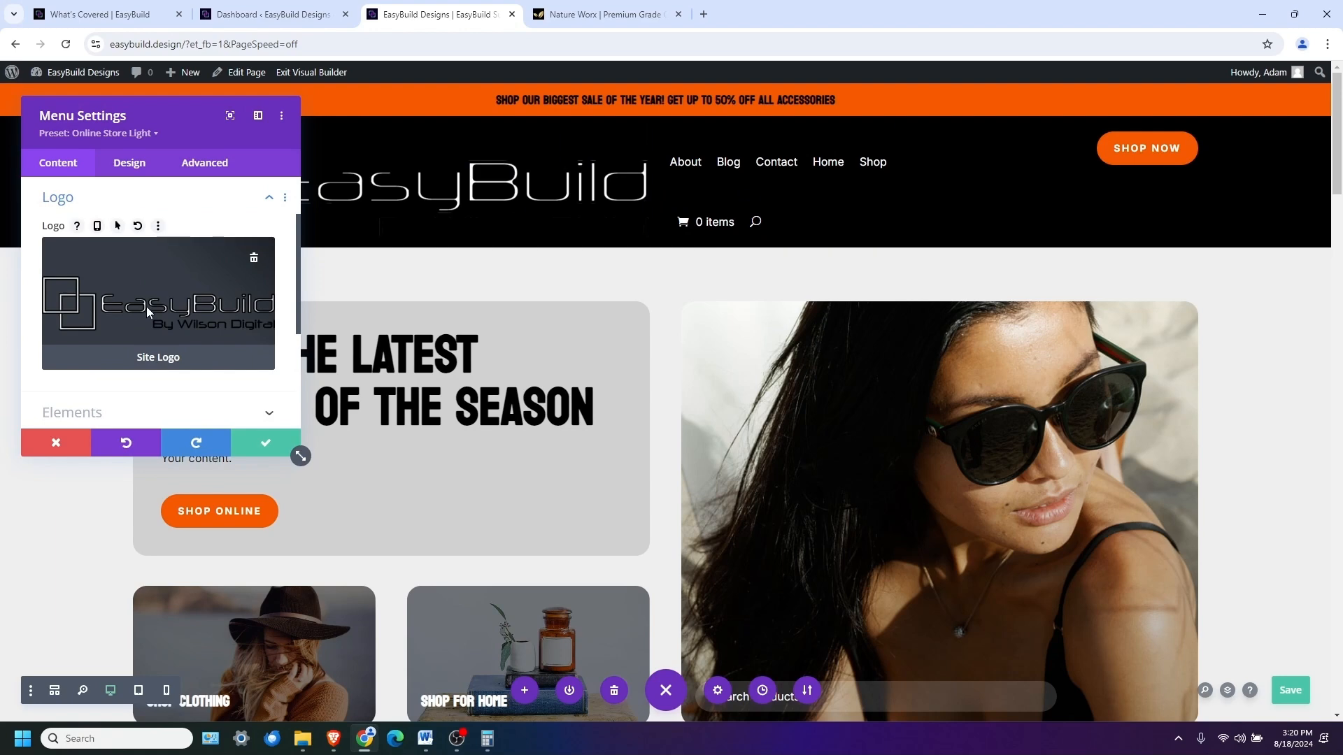
click(134, 172)
drag(129, 110, 916, 128)
Check the menu module's logo design options, set the Logo Width to 35% in the sizing options, and save the module settings
scroll(900, 371, down, 1)
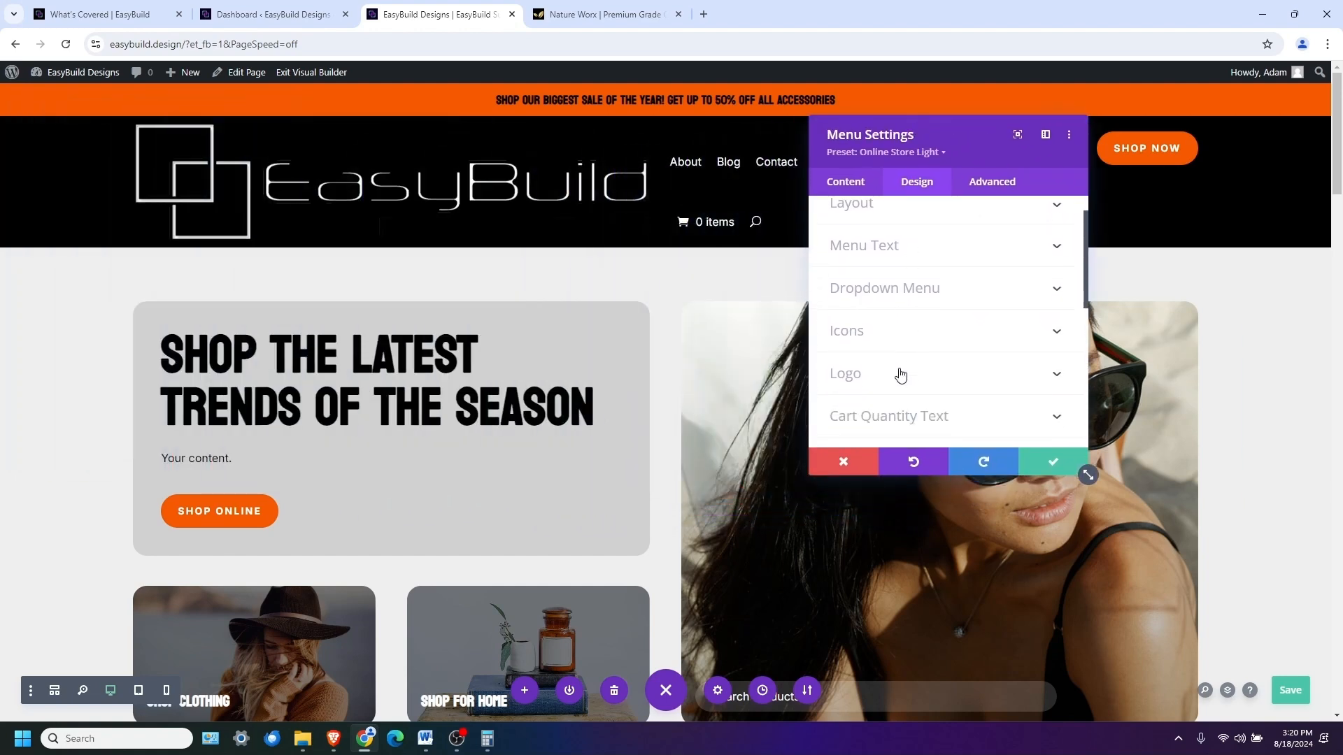
click(1057, 370)
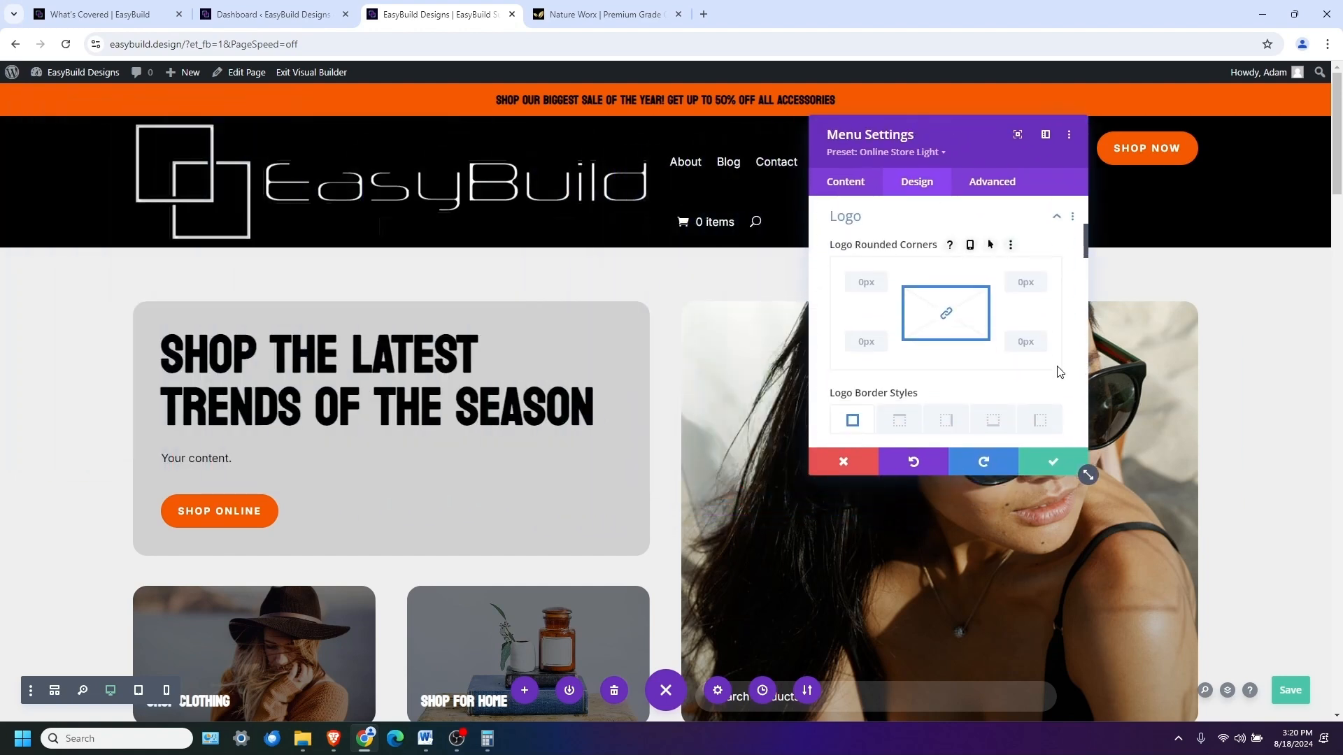
scroll(1040, 403, down, 4)
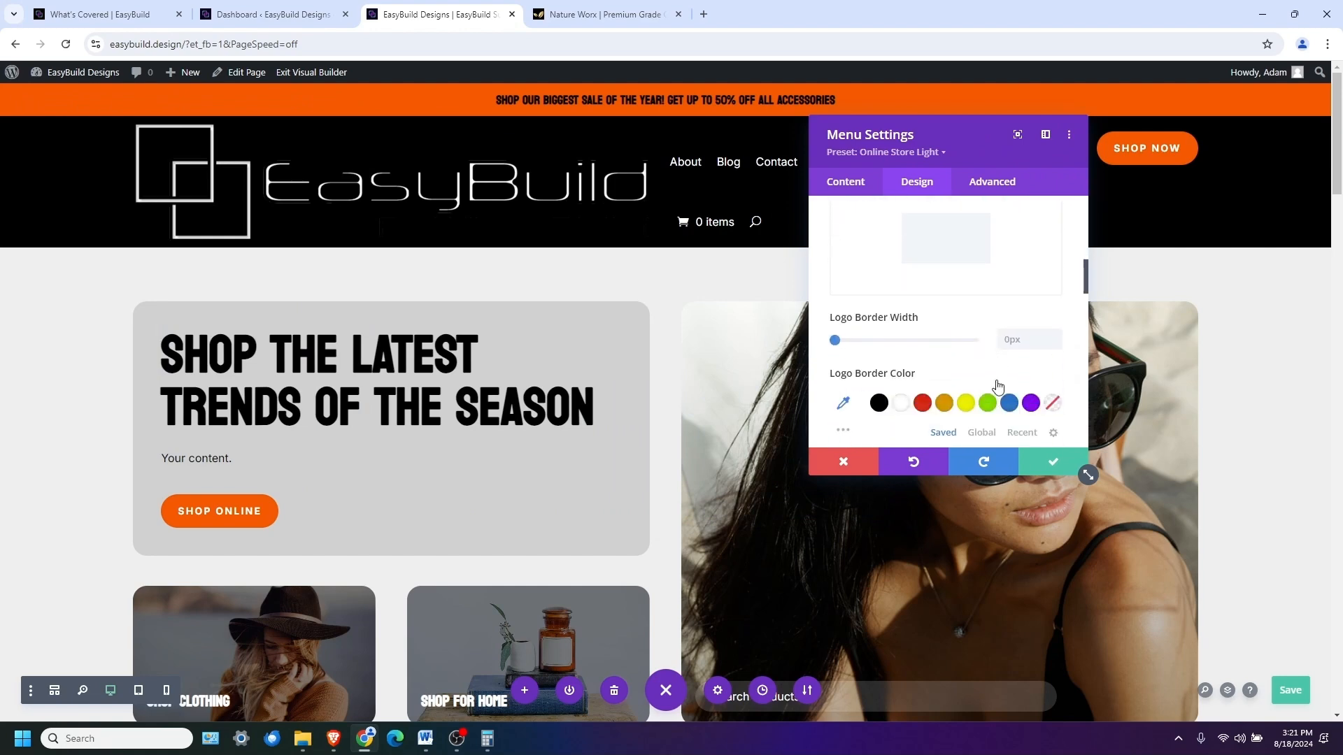
scroll(997, 386, down, 7)
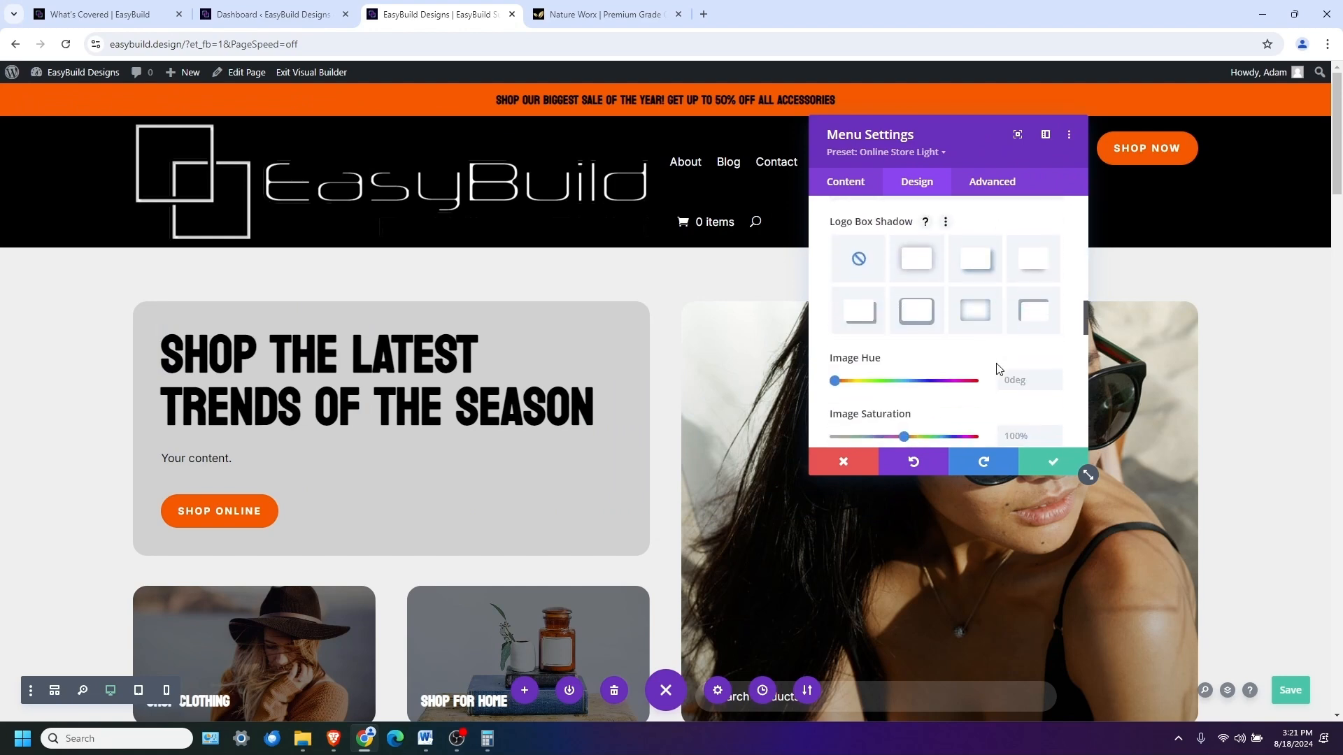
scroll(996, 369, down, 6)
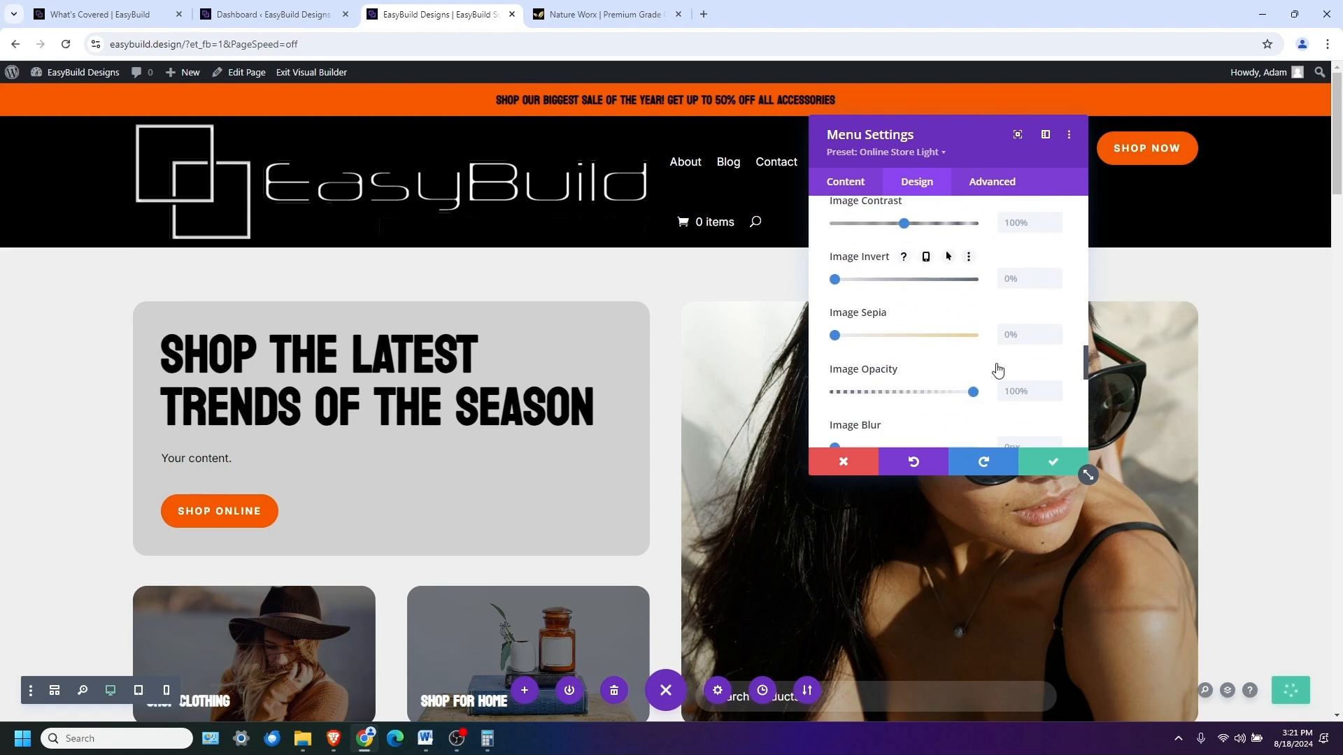
scroll(996, 370, down, 3)
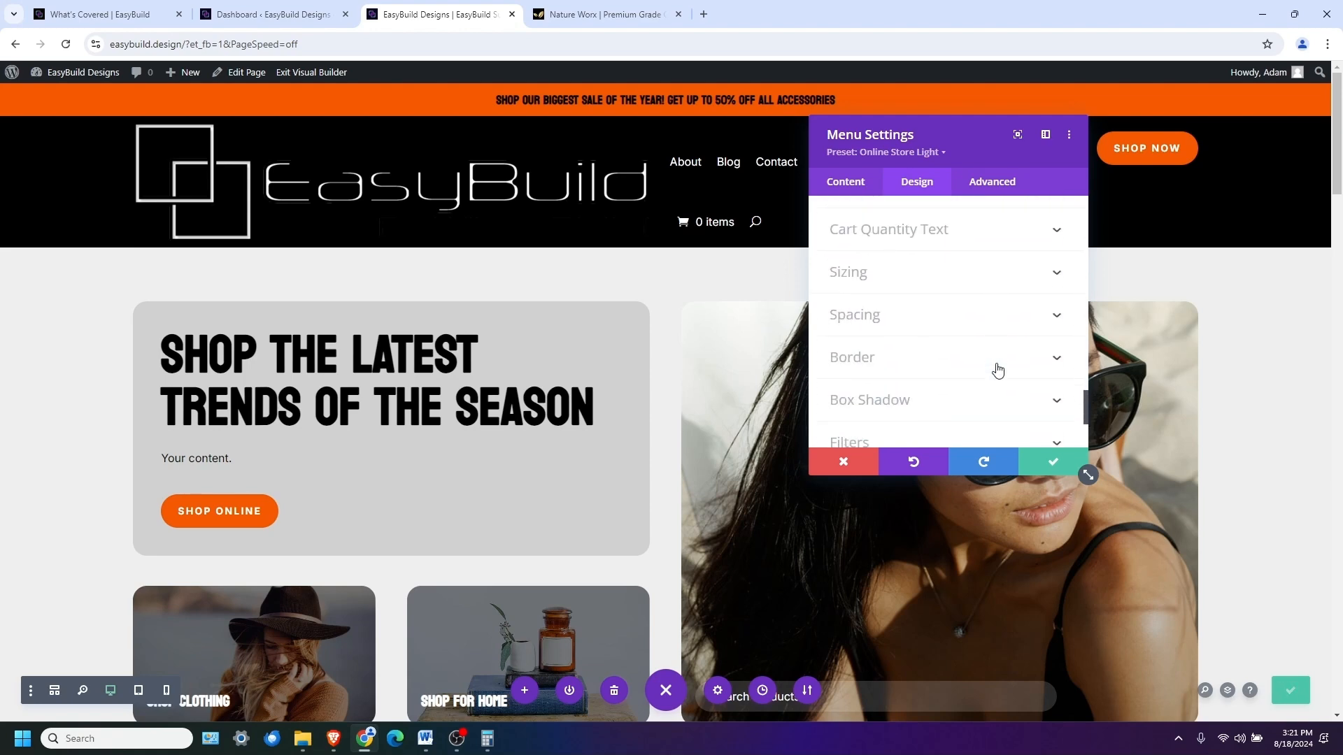
click(1055, 272)
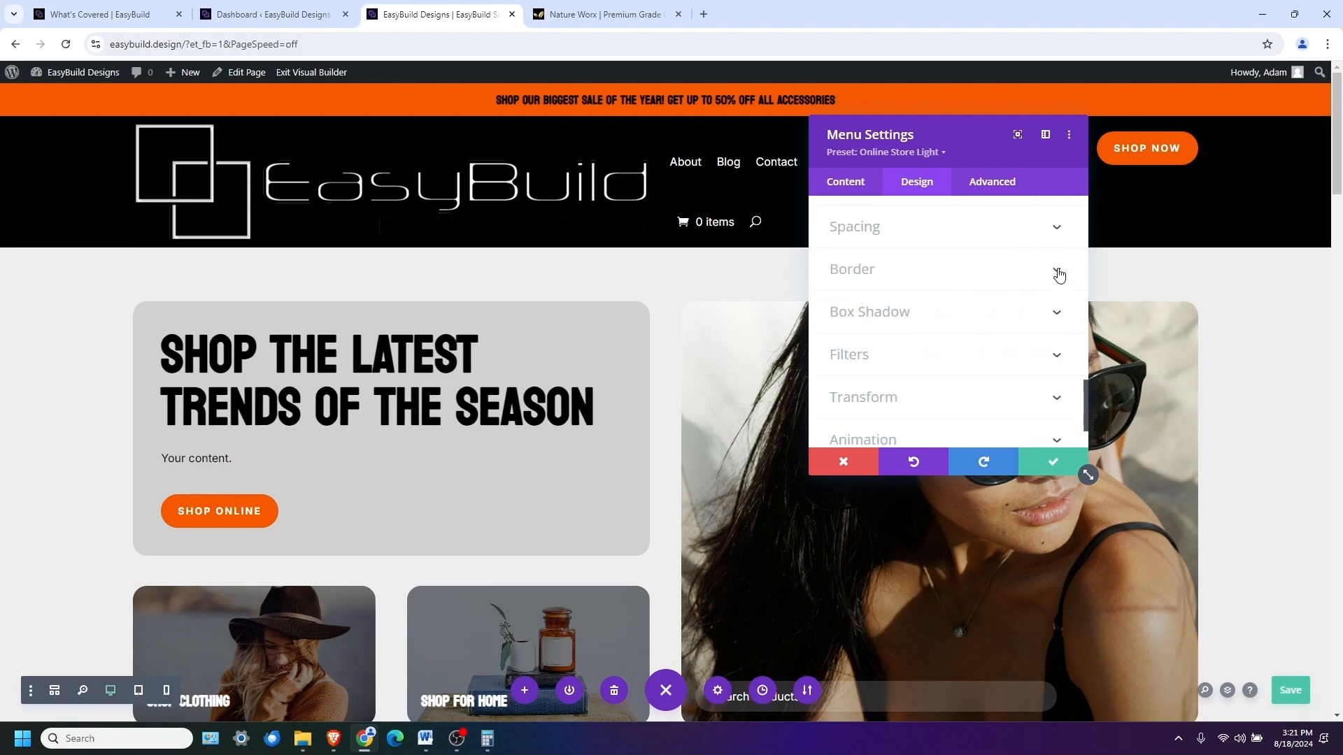
drag(973, 268, 890, 270)
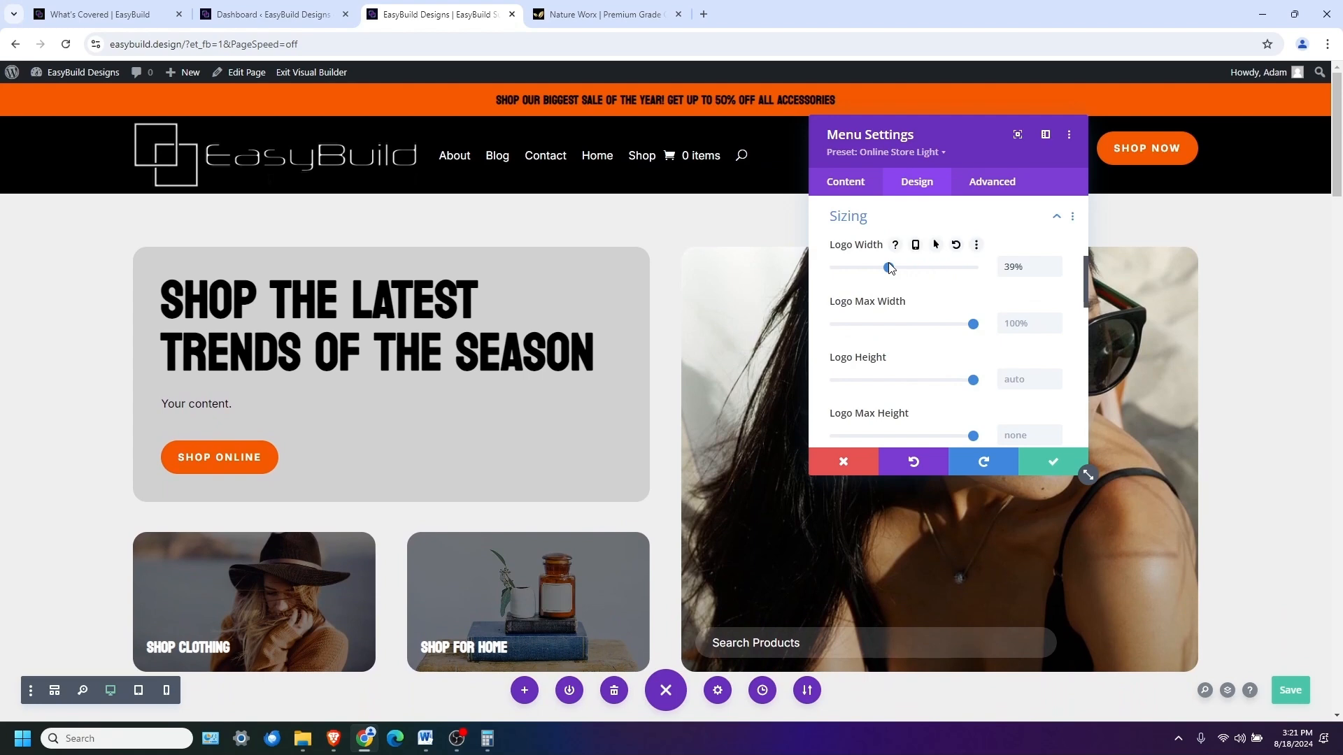
drag(890, 268, 883, 268)
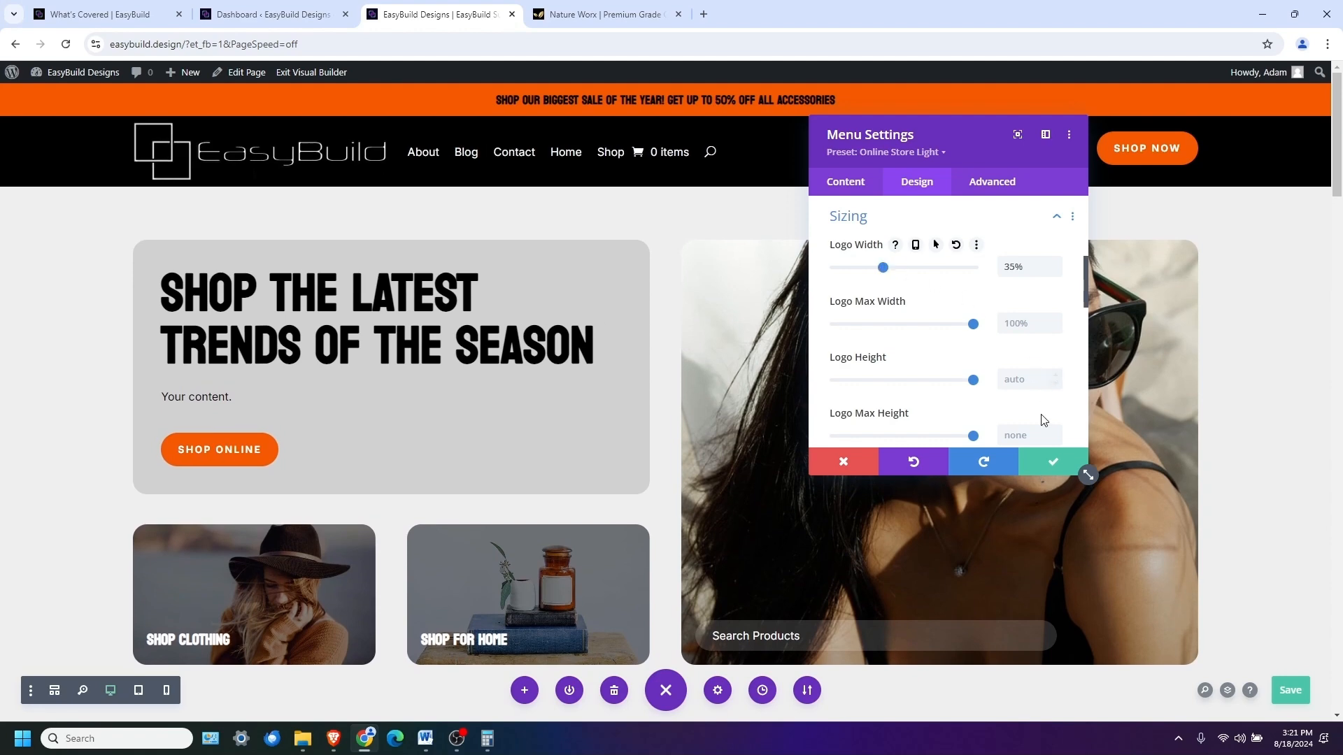
click(1050, 463)
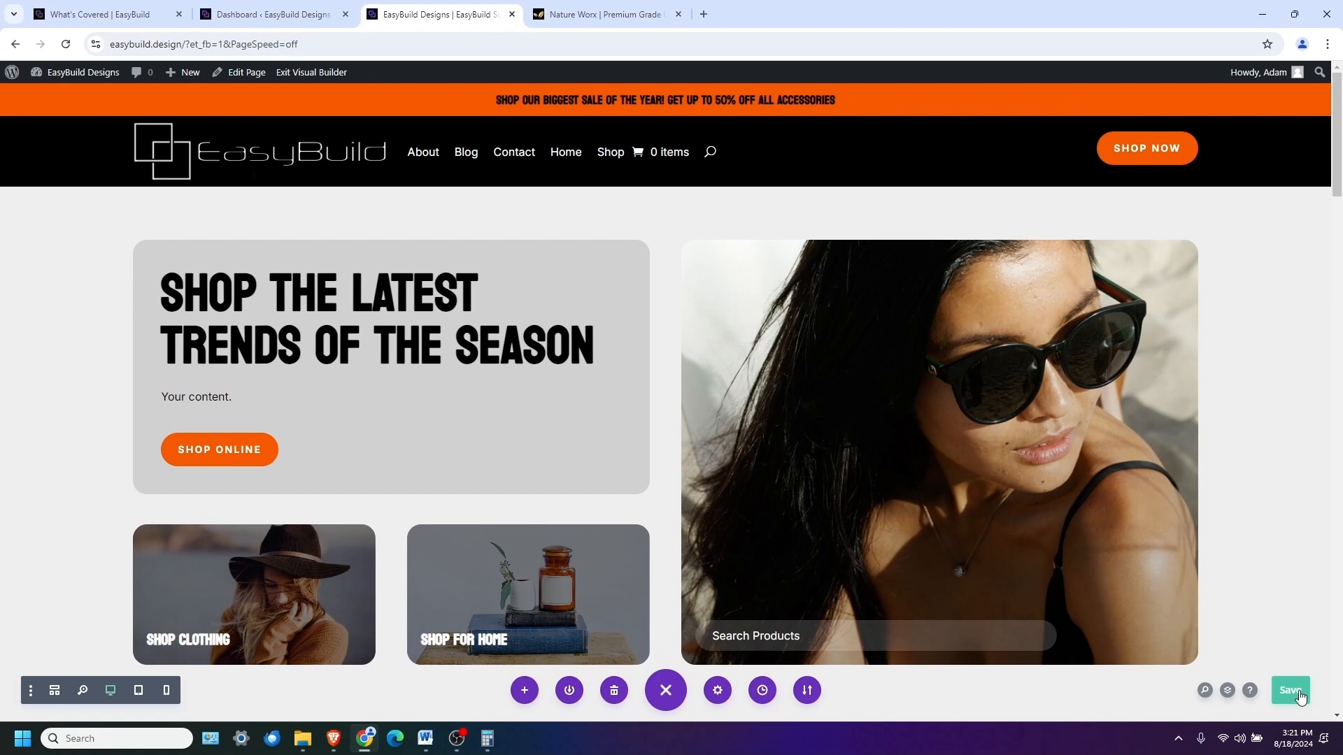
Try red, orange, yellow and a custom green as the promotional bar section's background color, and discard the changes
mouse_move(280, 160)
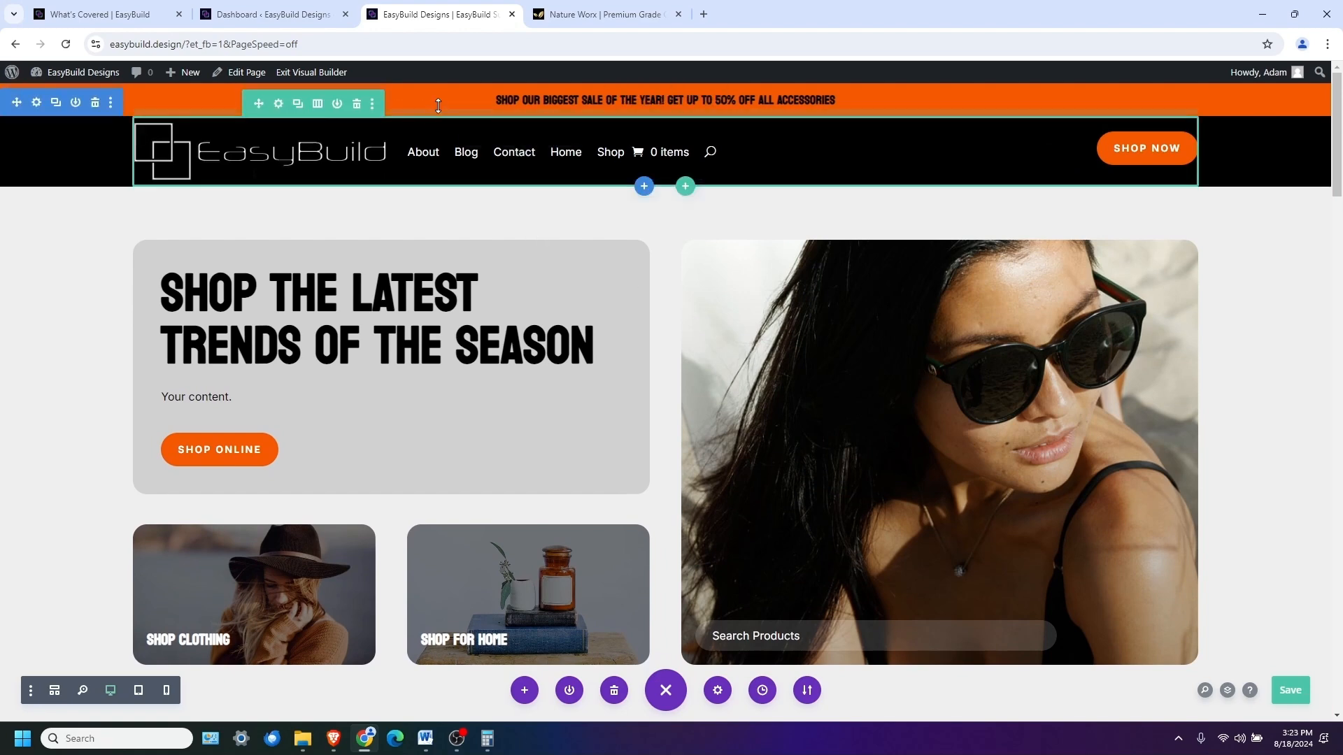
click(36, 97)
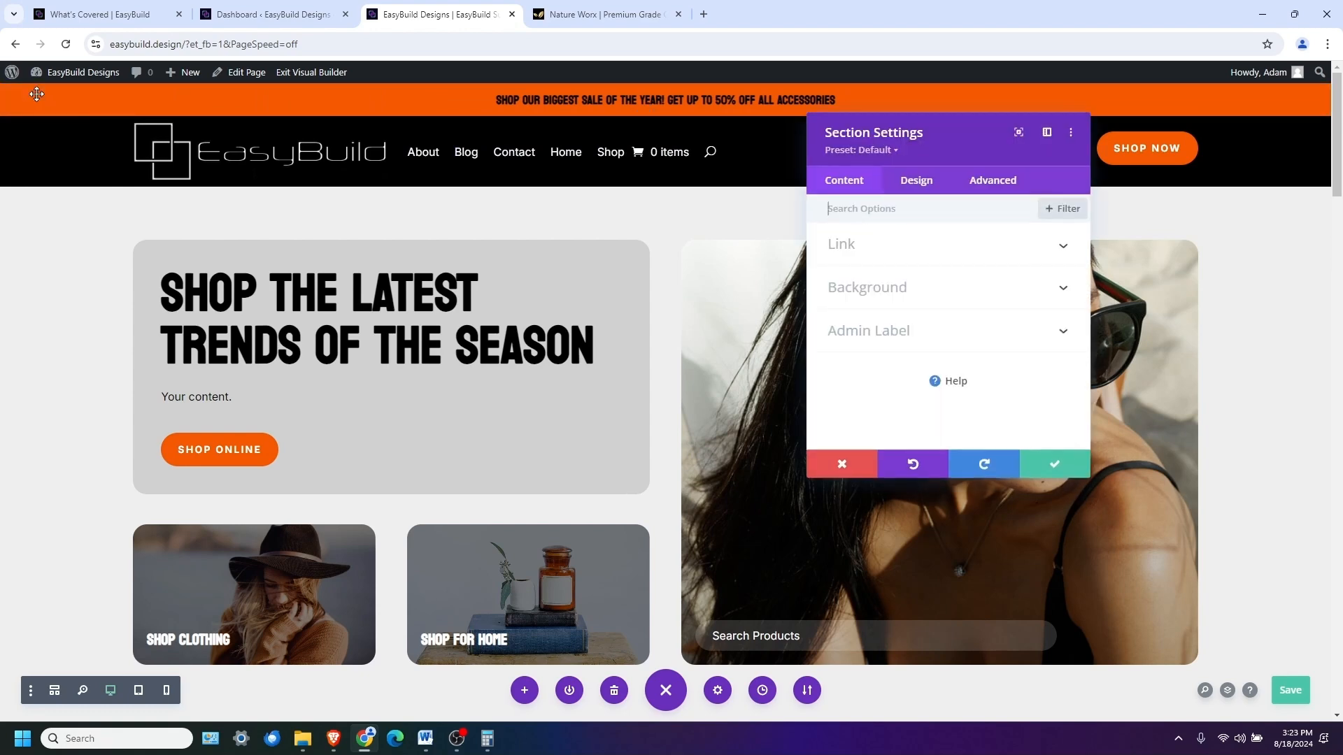
click(1063, 292)
scroll(1063, 288, down, 3)
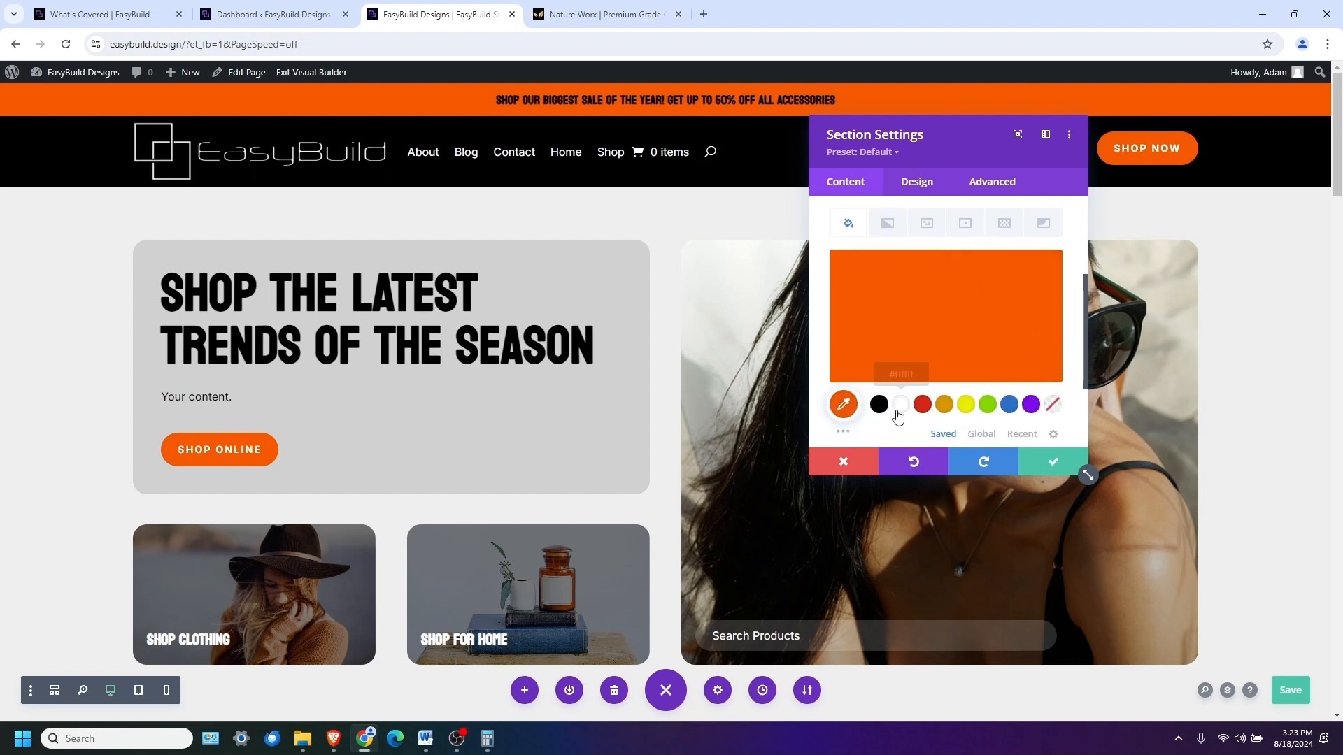
click(923, 405)
click(944, 406)
click(966, 405)
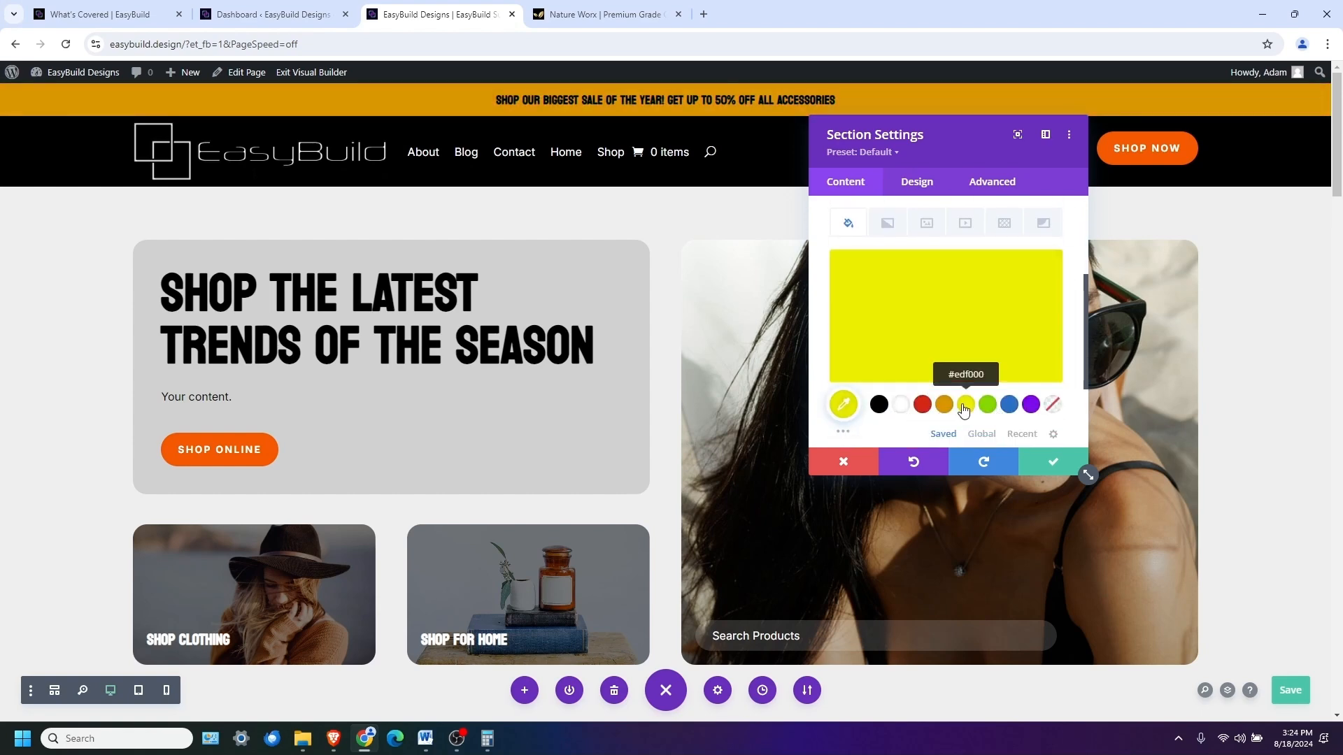
click(937, 357)
drag(987, 317, 916, 293)
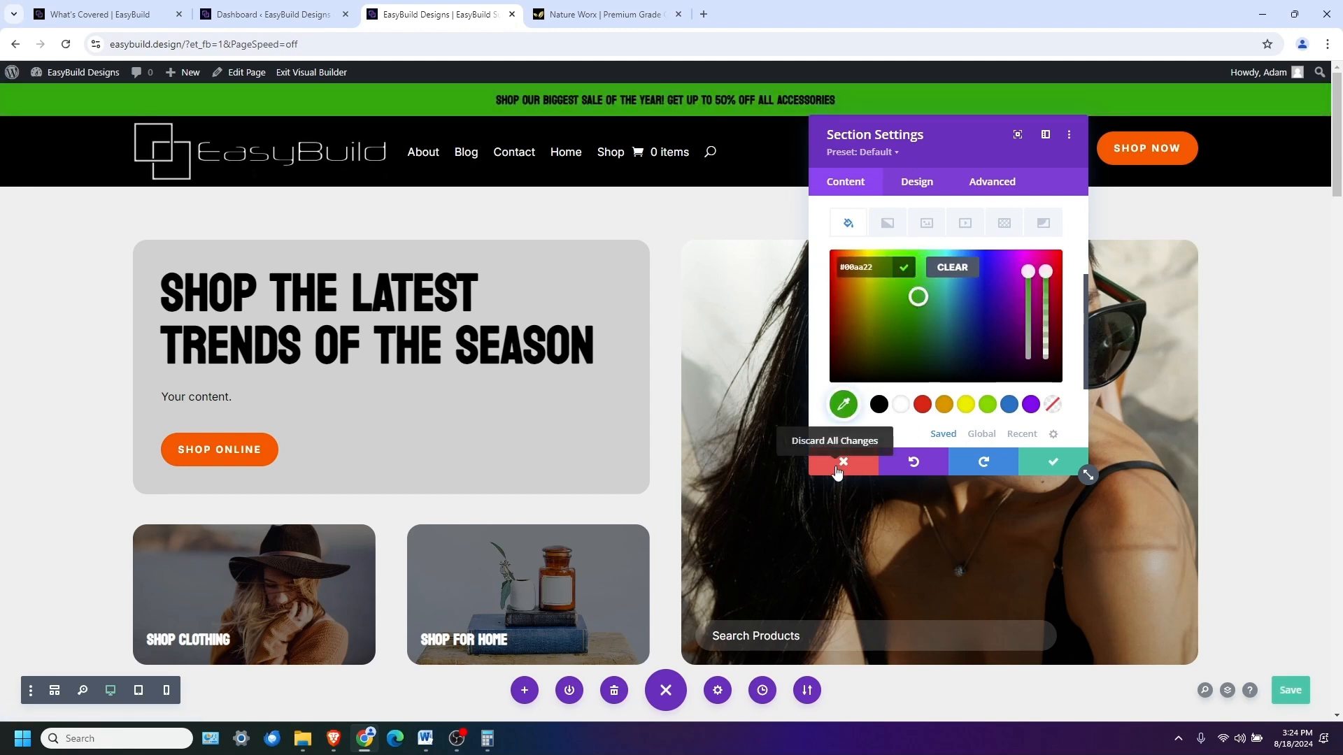
click(837, 470)
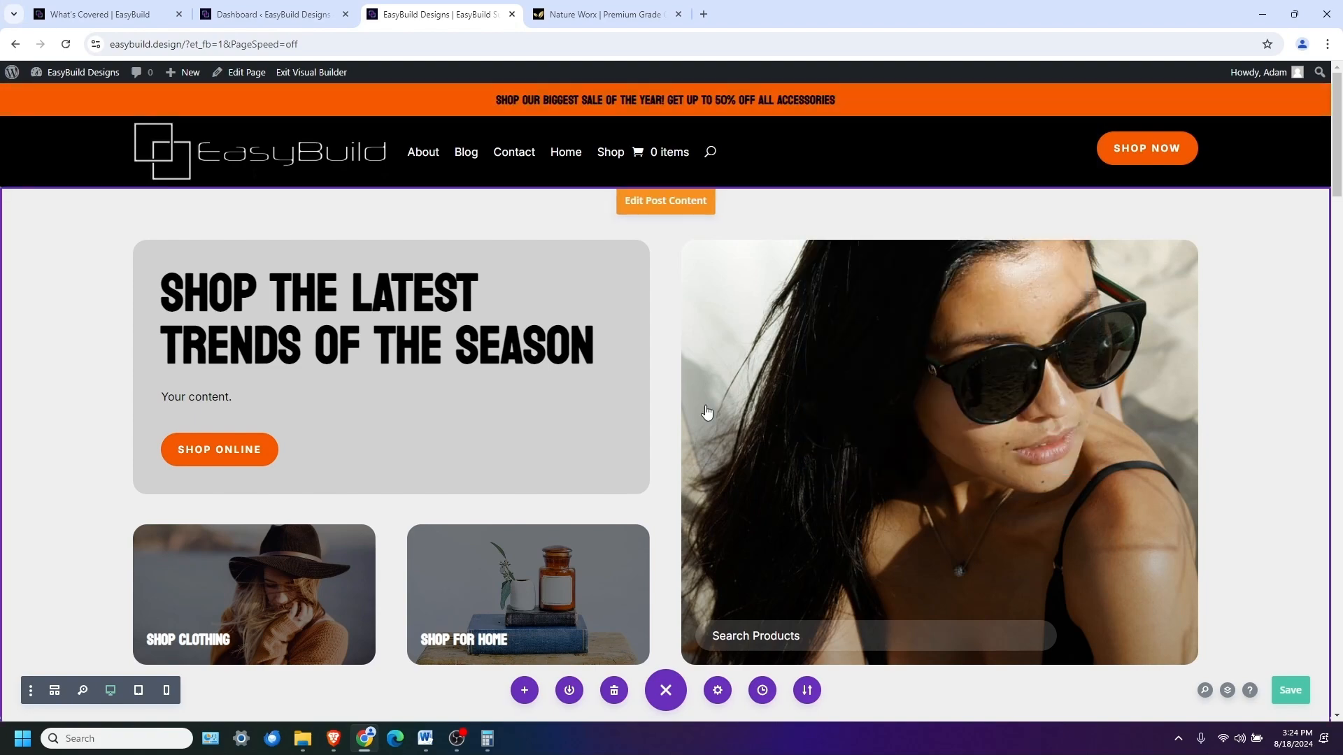
Review the homepage down to the footer, save the page, and exit the Visual Builder
scroll(654, 560, down, 10)
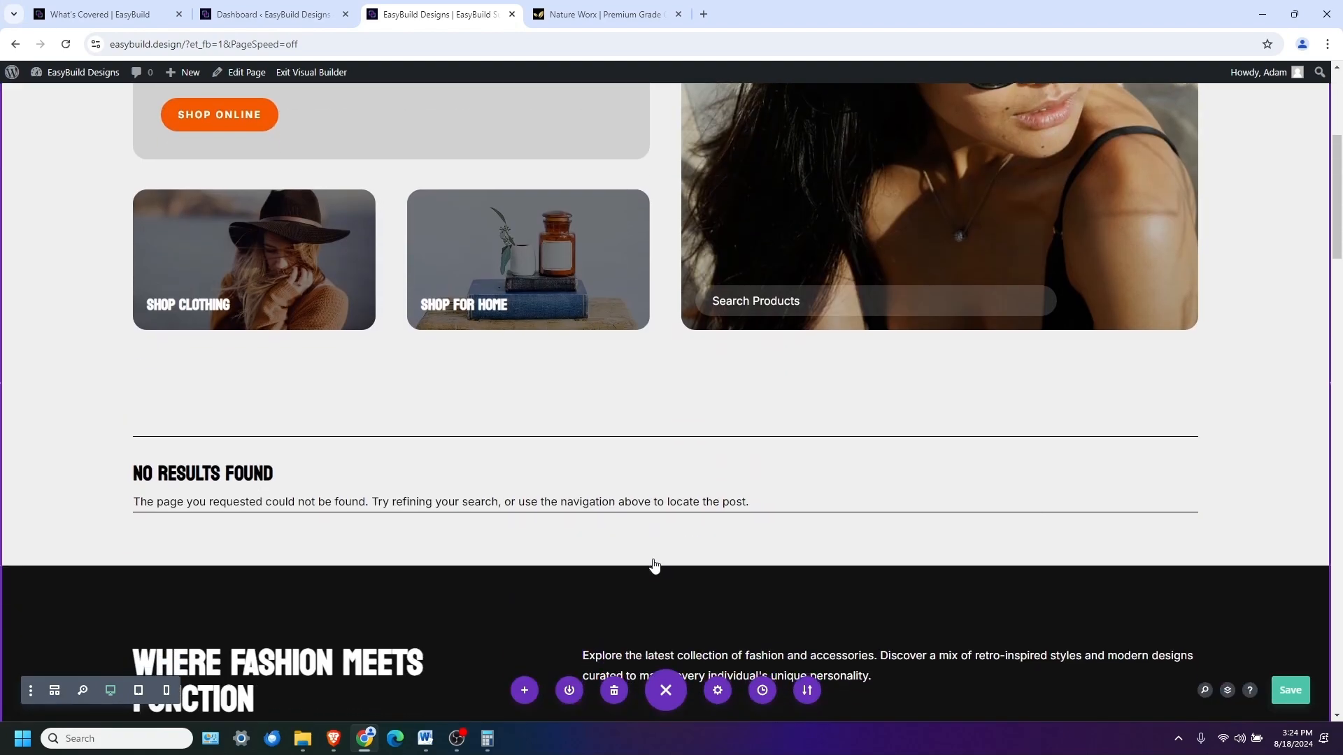
scroll(633, 405, down, 15)
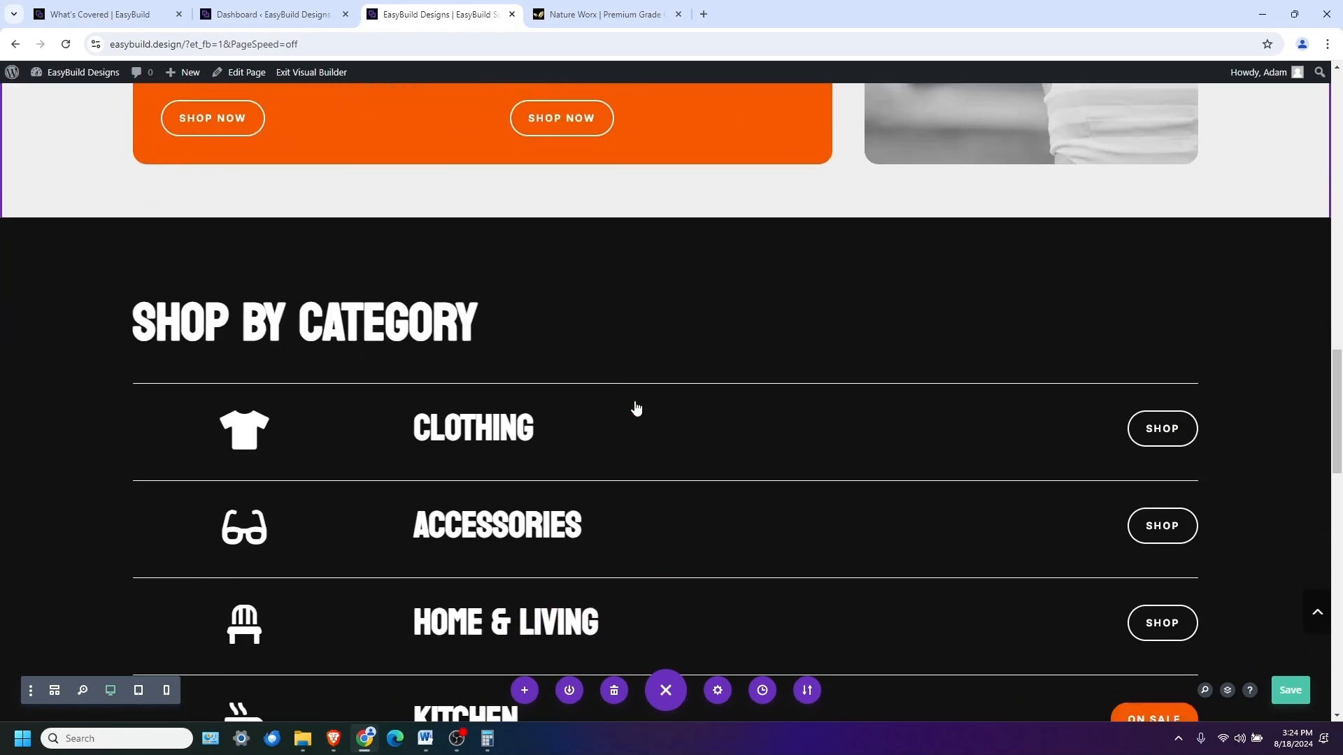
scroll(559, 420, down, 3)
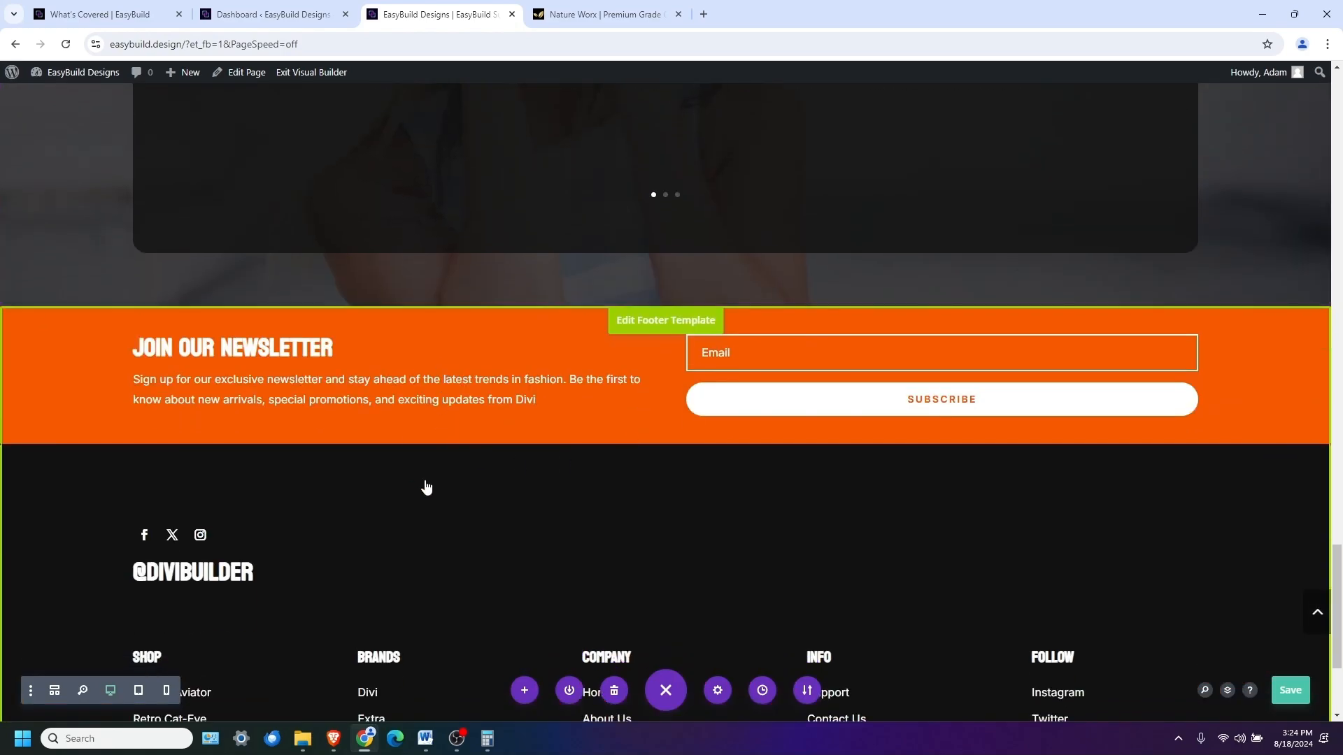
scroll(426, 486, up, 10)
scroll(425, 486, up, 10)
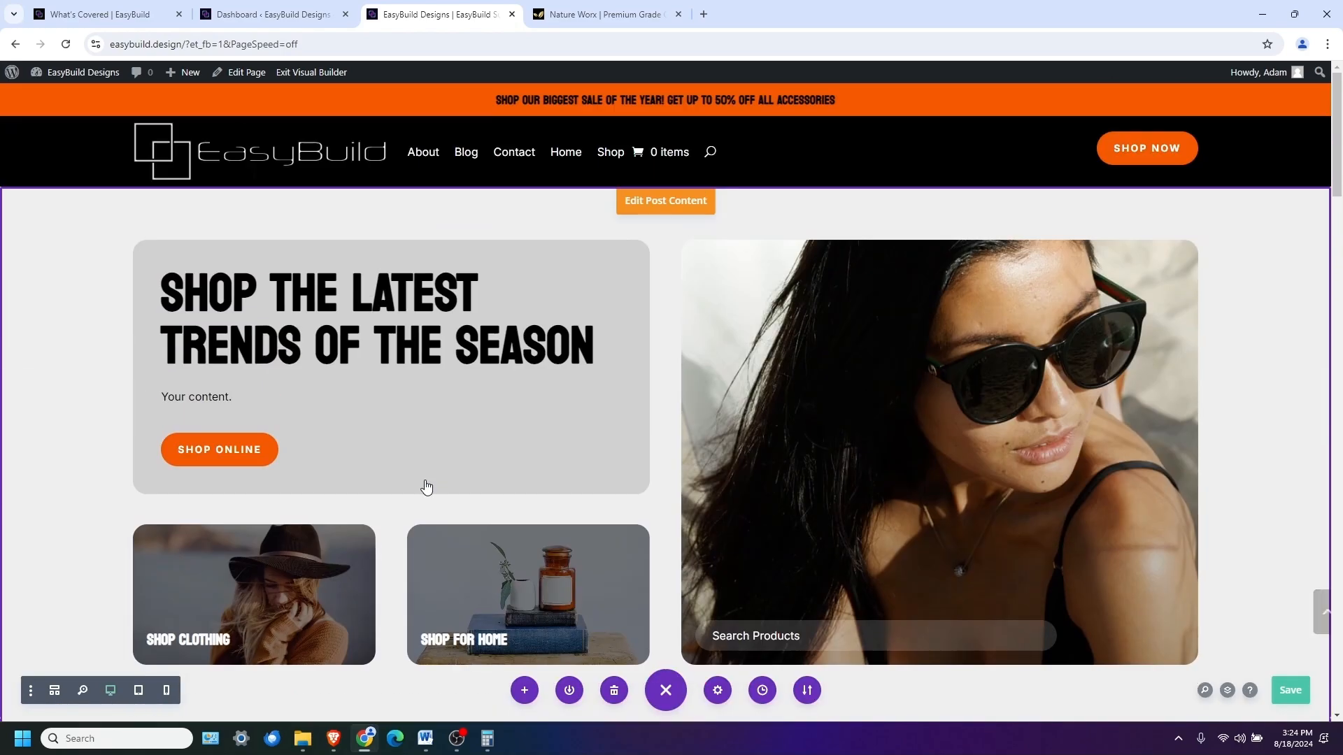
click(1290, 690)
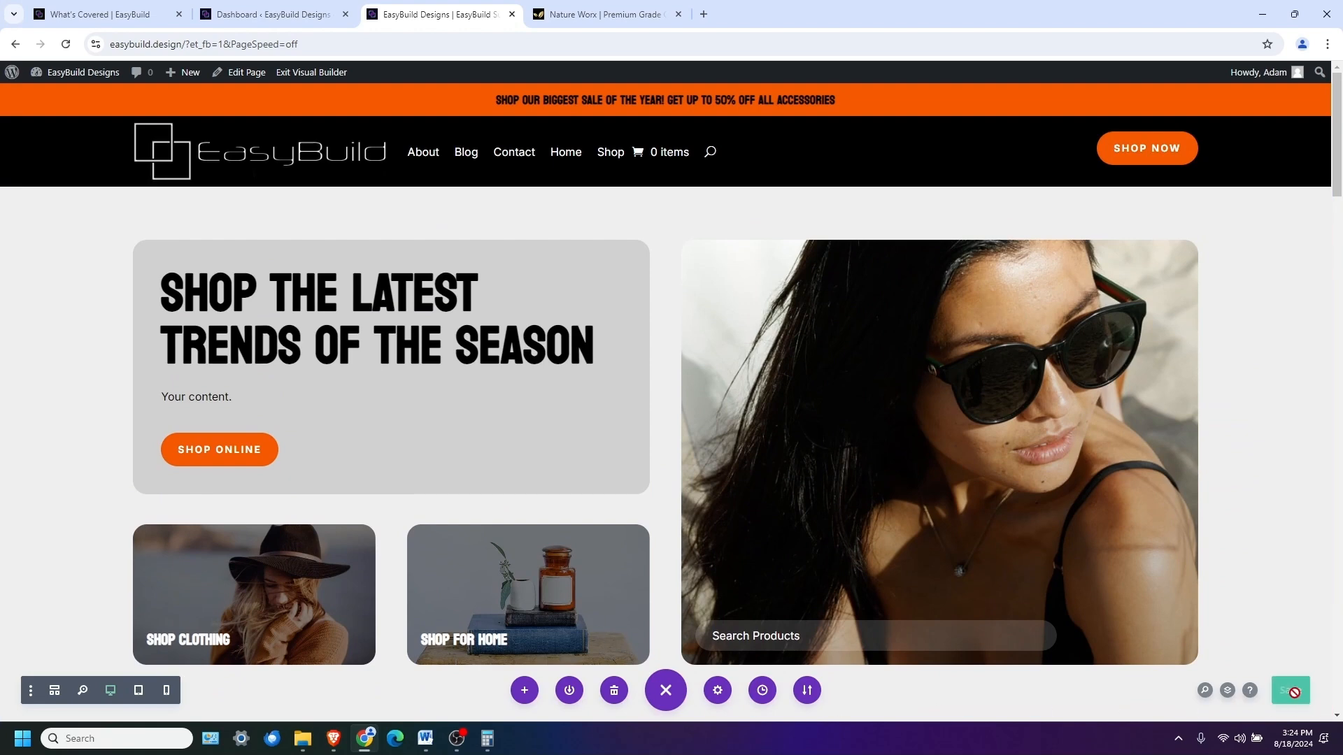
click(305, 73)
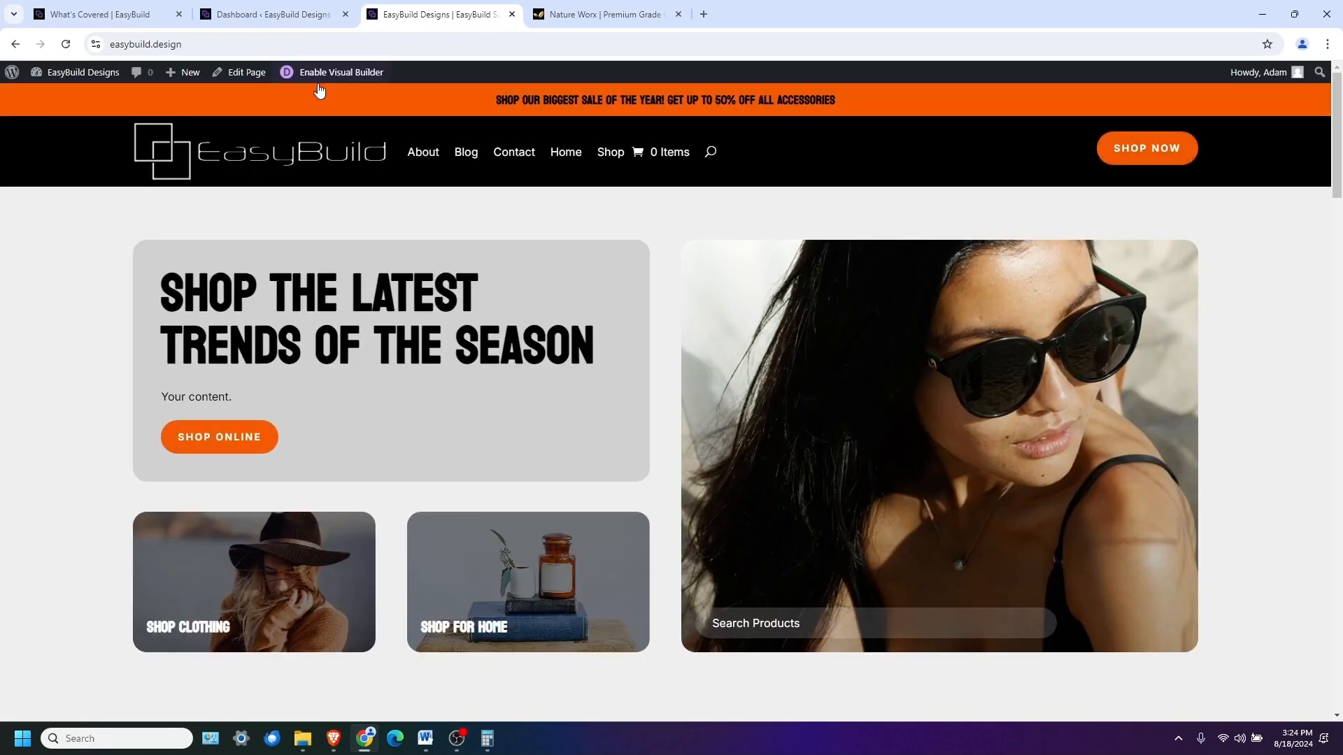
Examine the live About page, including its Our Story, Our Mission and Our Vision sections
click(430, 155)
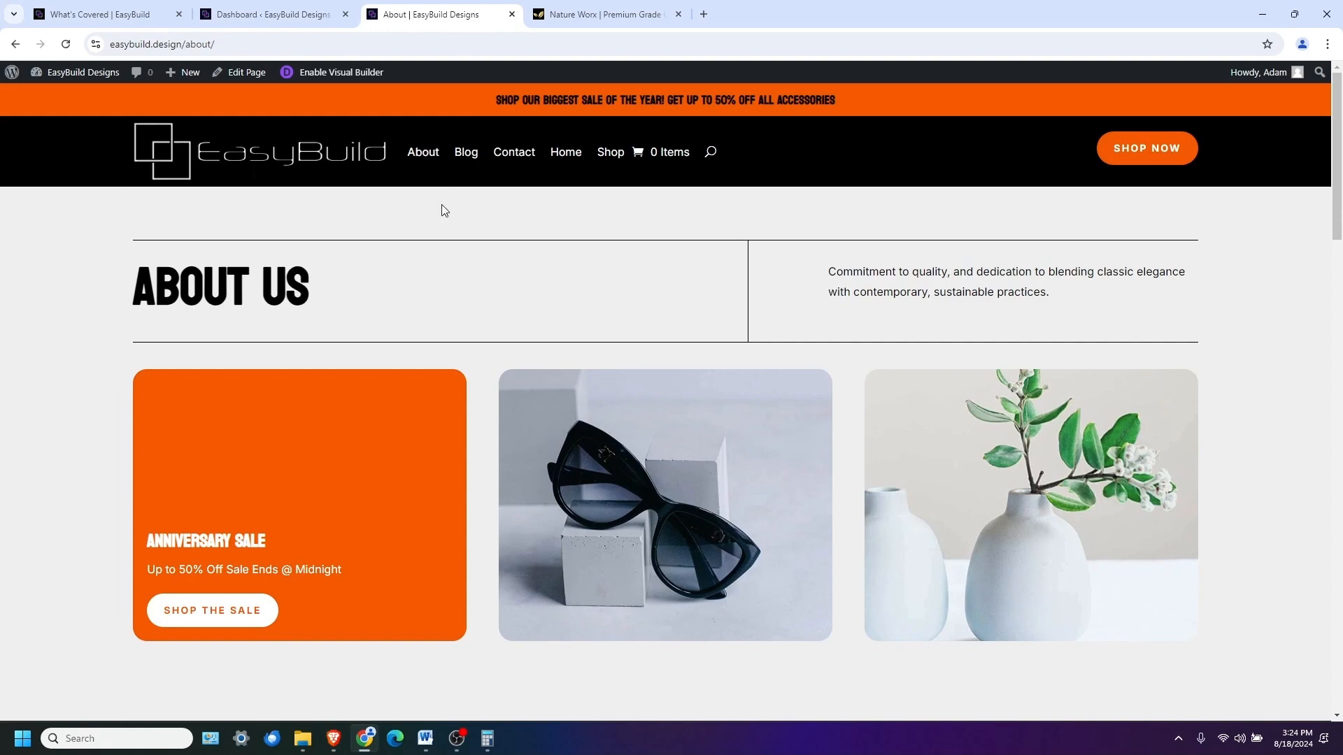
scroll(847, 401, down, 8)
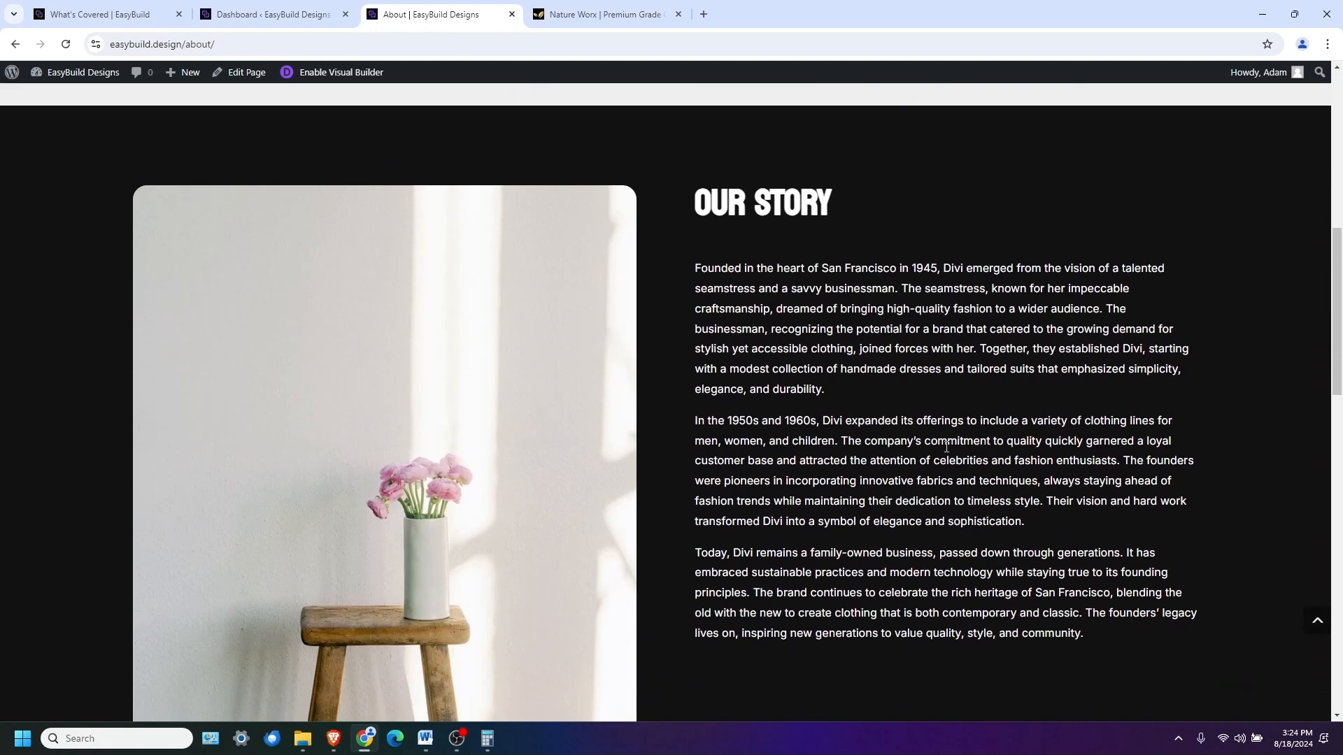
scroll(946, 448, down, 1)
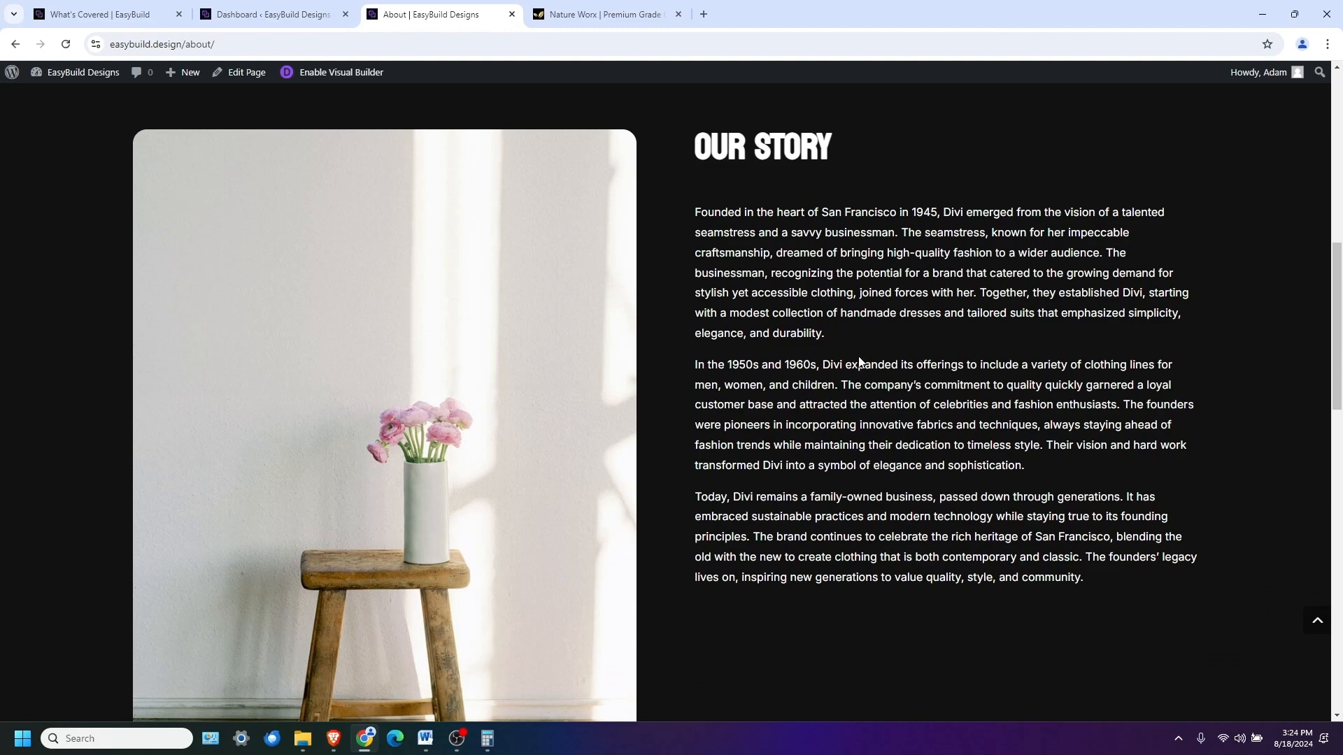
scroll(859, 361, down, 15)
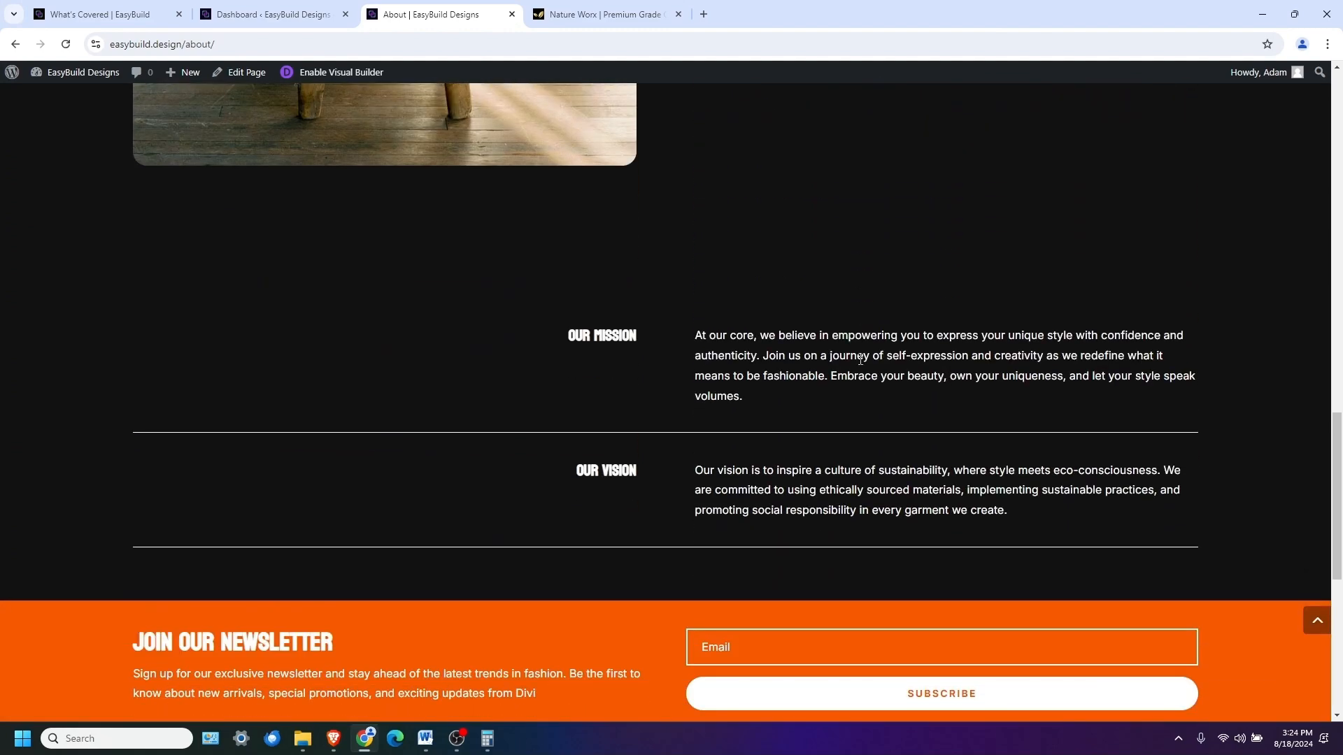
scroll(860, 367, up, 20)
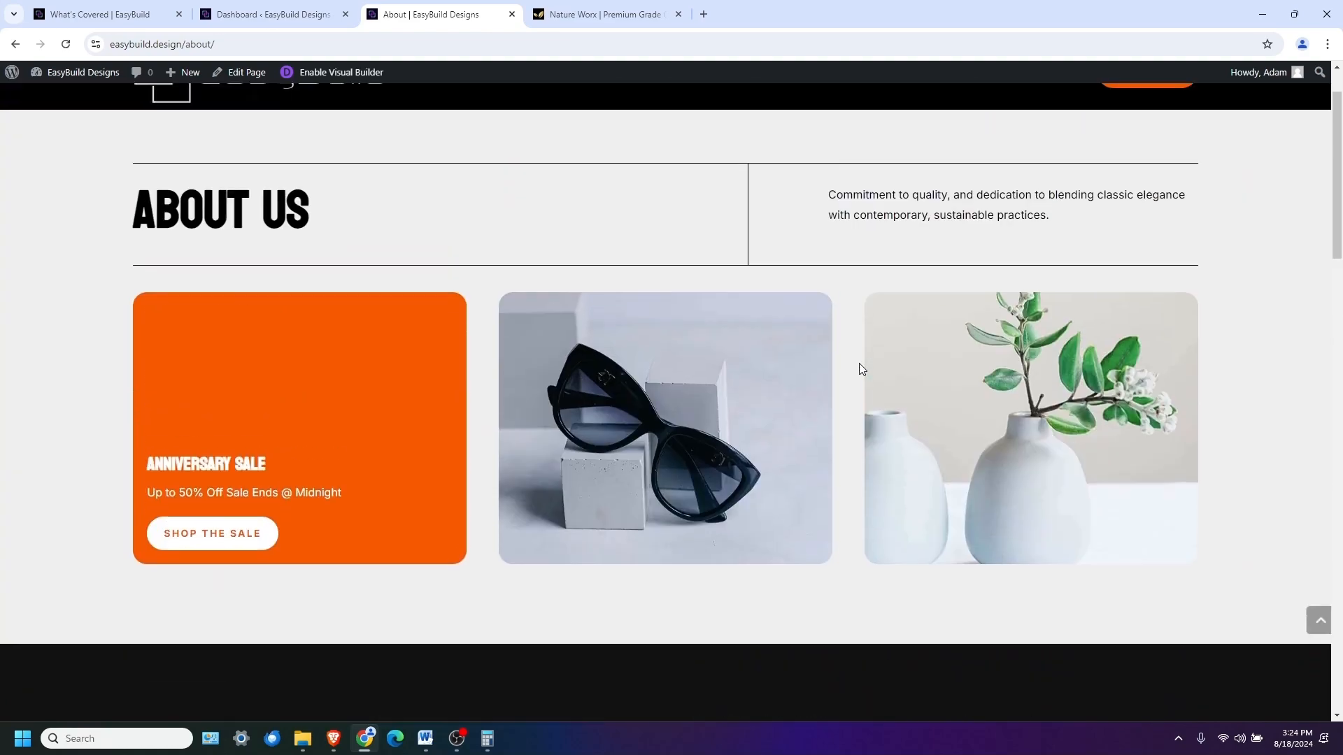
scroll(860, 365, up, 1)
Examine the Contact page's form, contact details and map, and view the Shop page
click(505, 154)
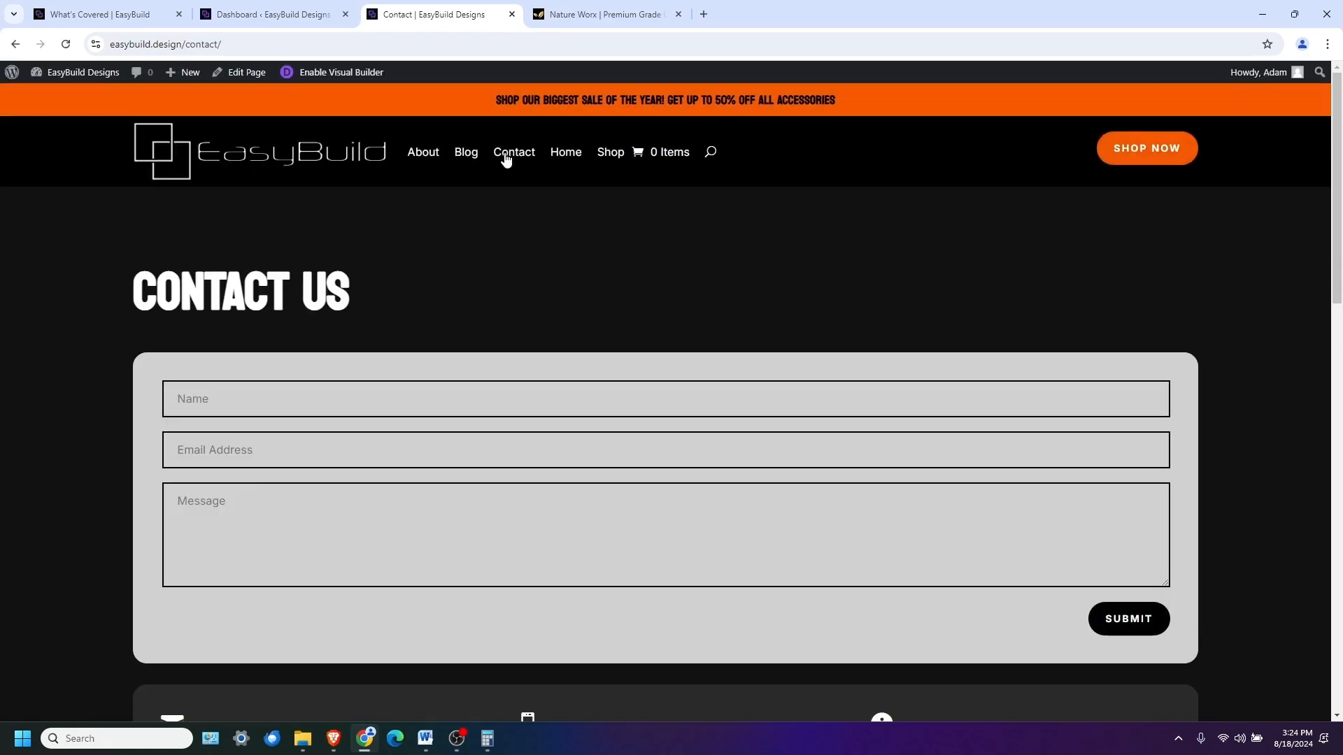
scroll(1012, 323, down, 9)
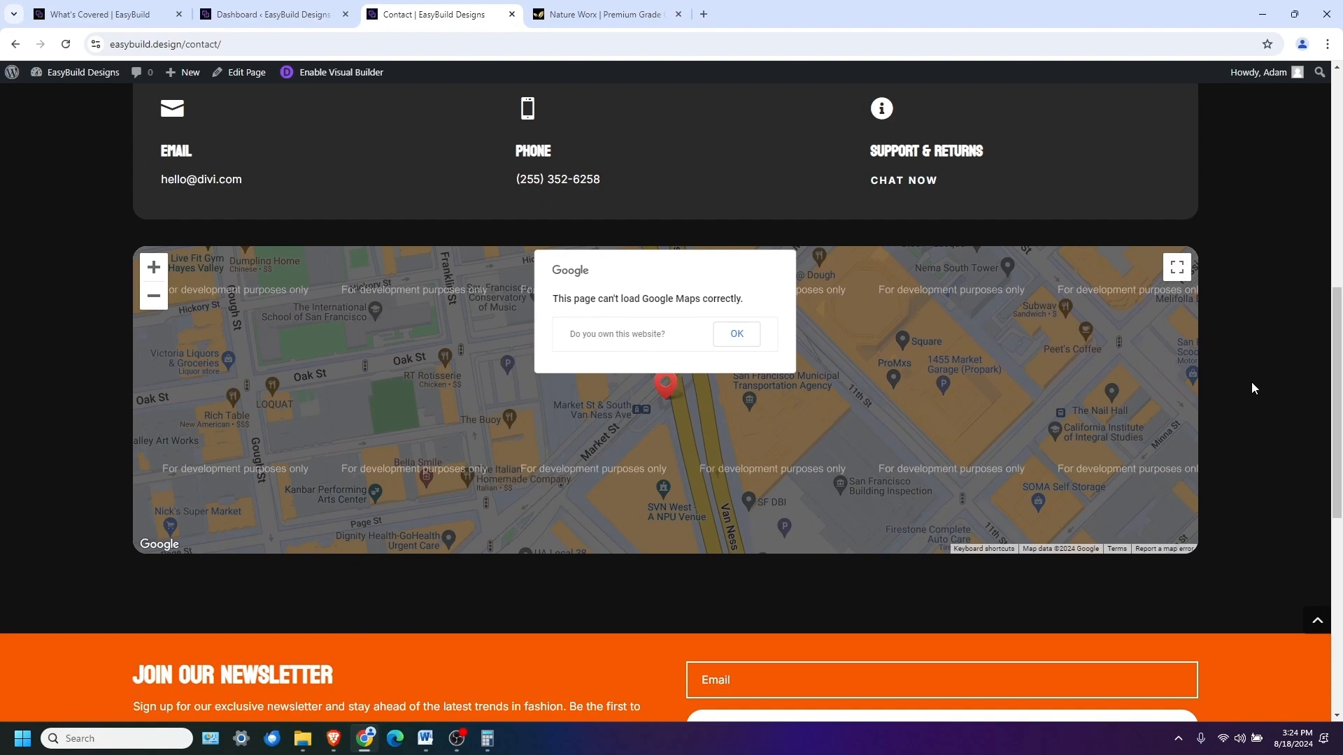
scroll(1252, 382, up, 9)
scroll(1252, 382, down, 9)
scroll(1252, 384, up, 8)
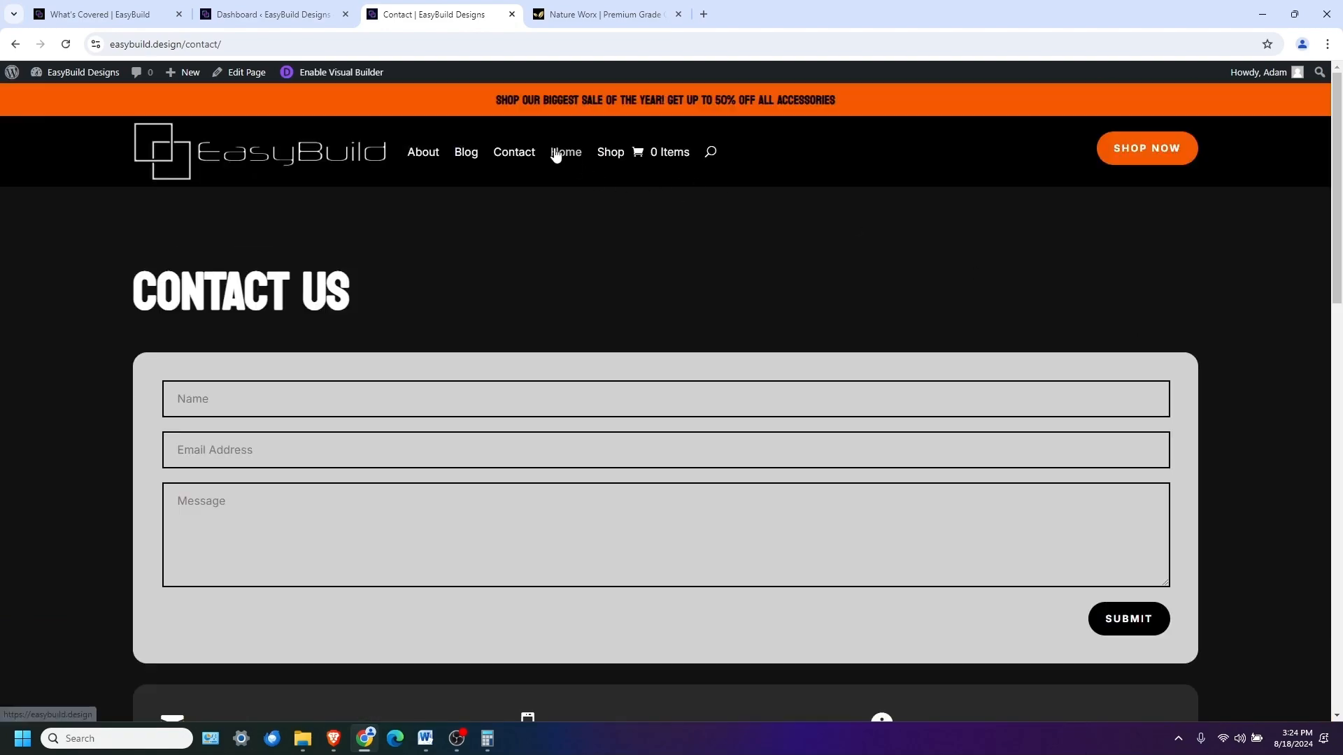
click(610, 152)
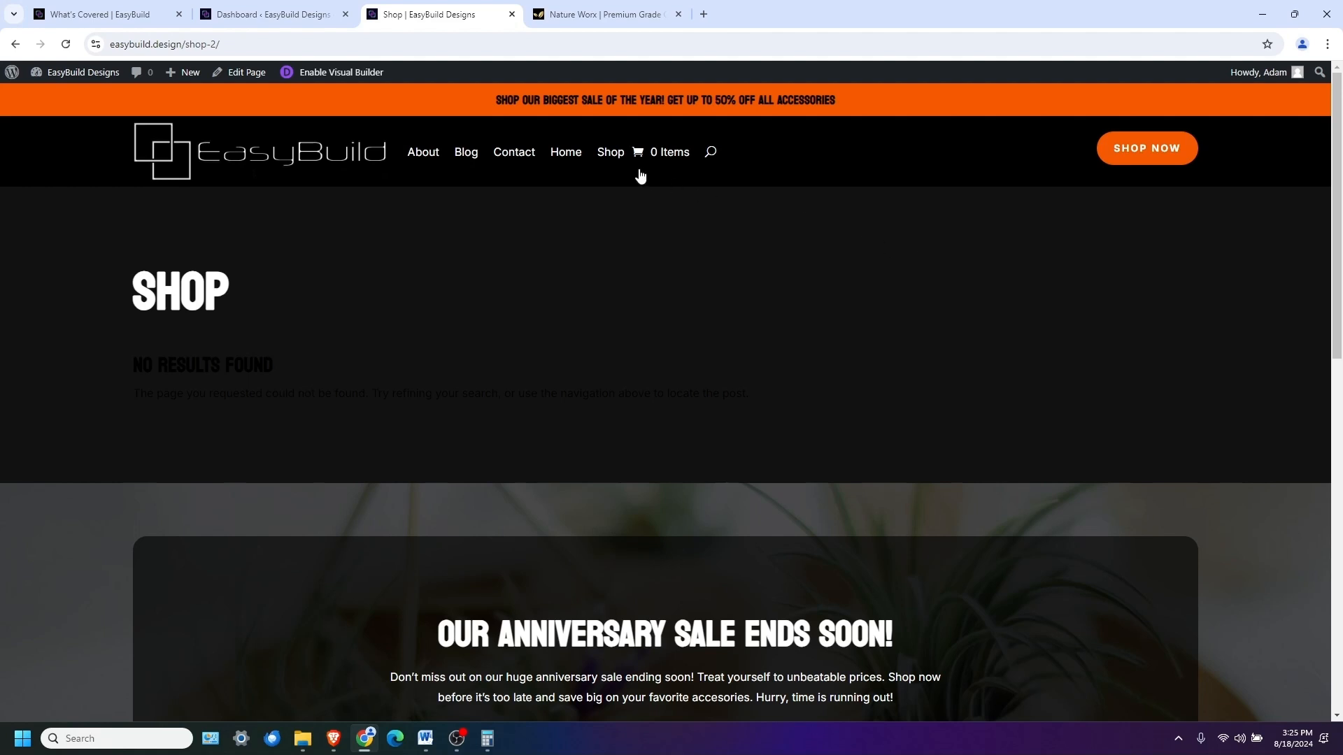
Return to the WordPress admin's dashboard home and start adding a new WooCommerce product
click(266, 15)
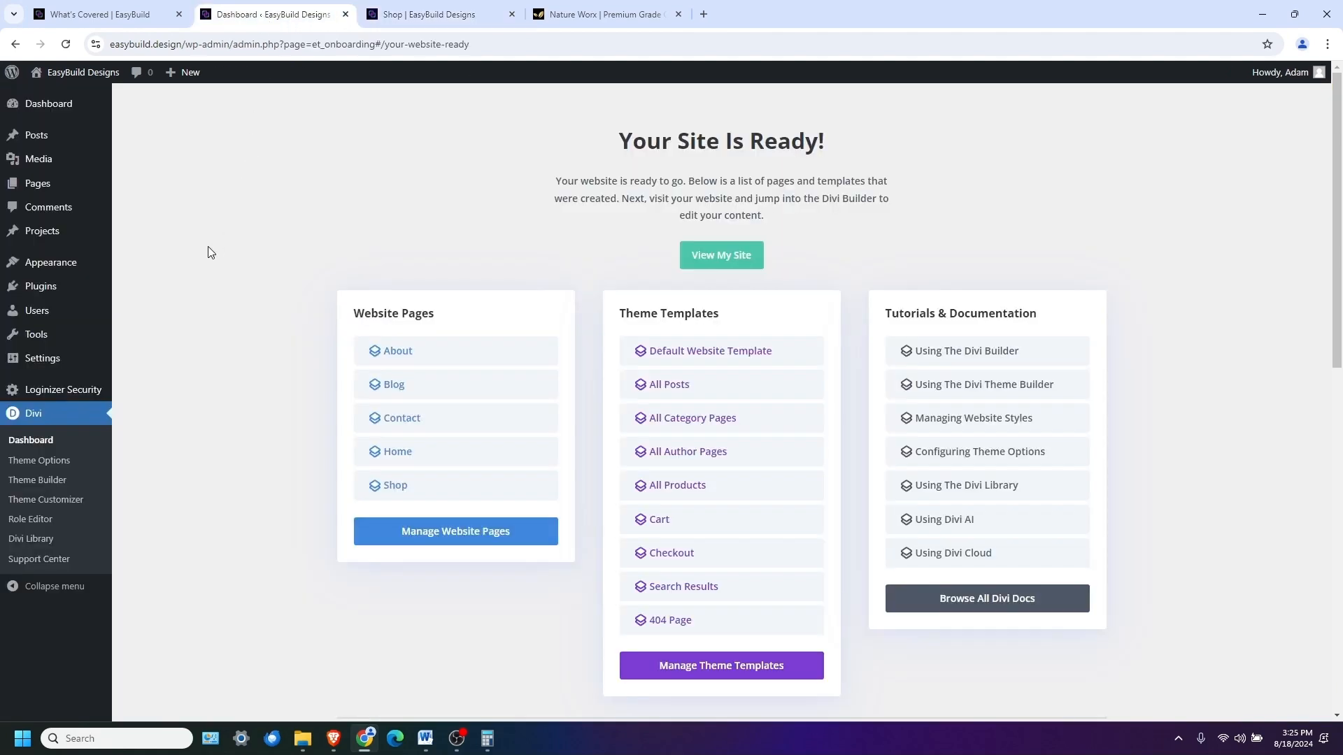
mouse_move(56, 107)
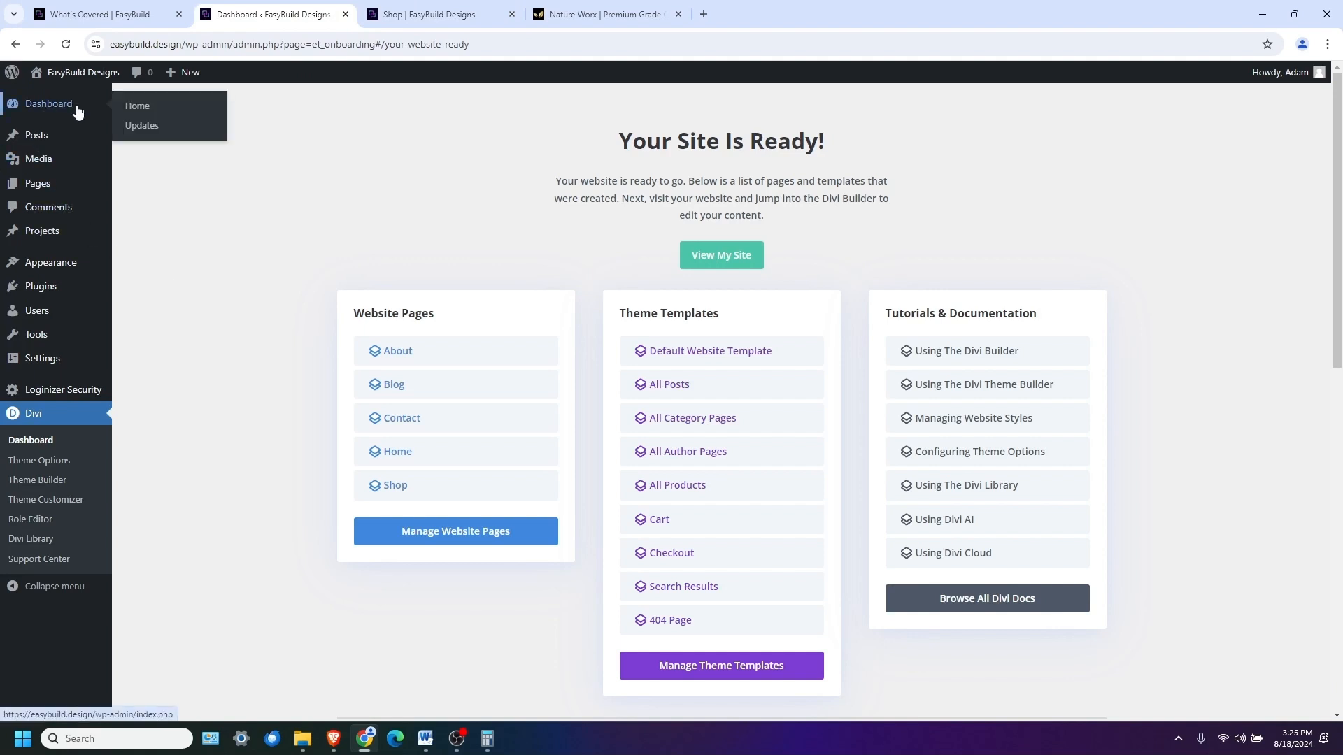
click(137, 106)
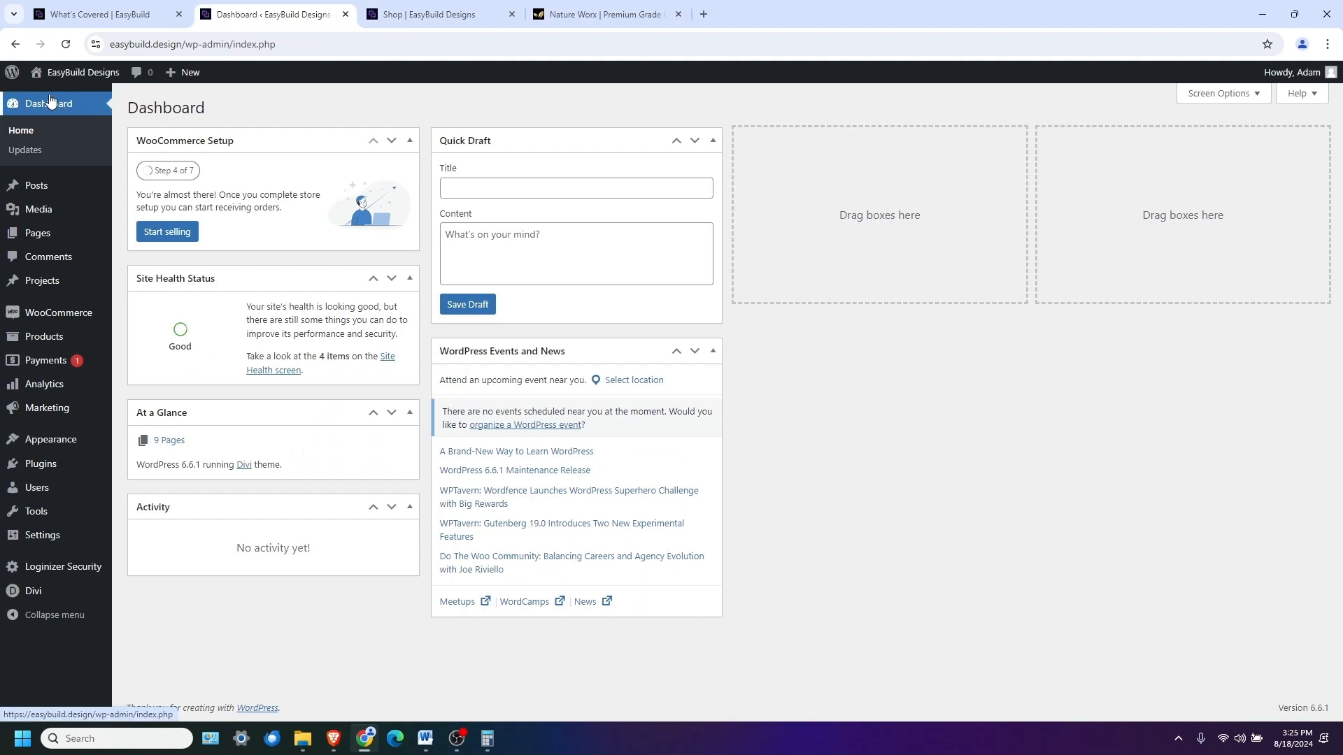
mouse_move(50, 321)
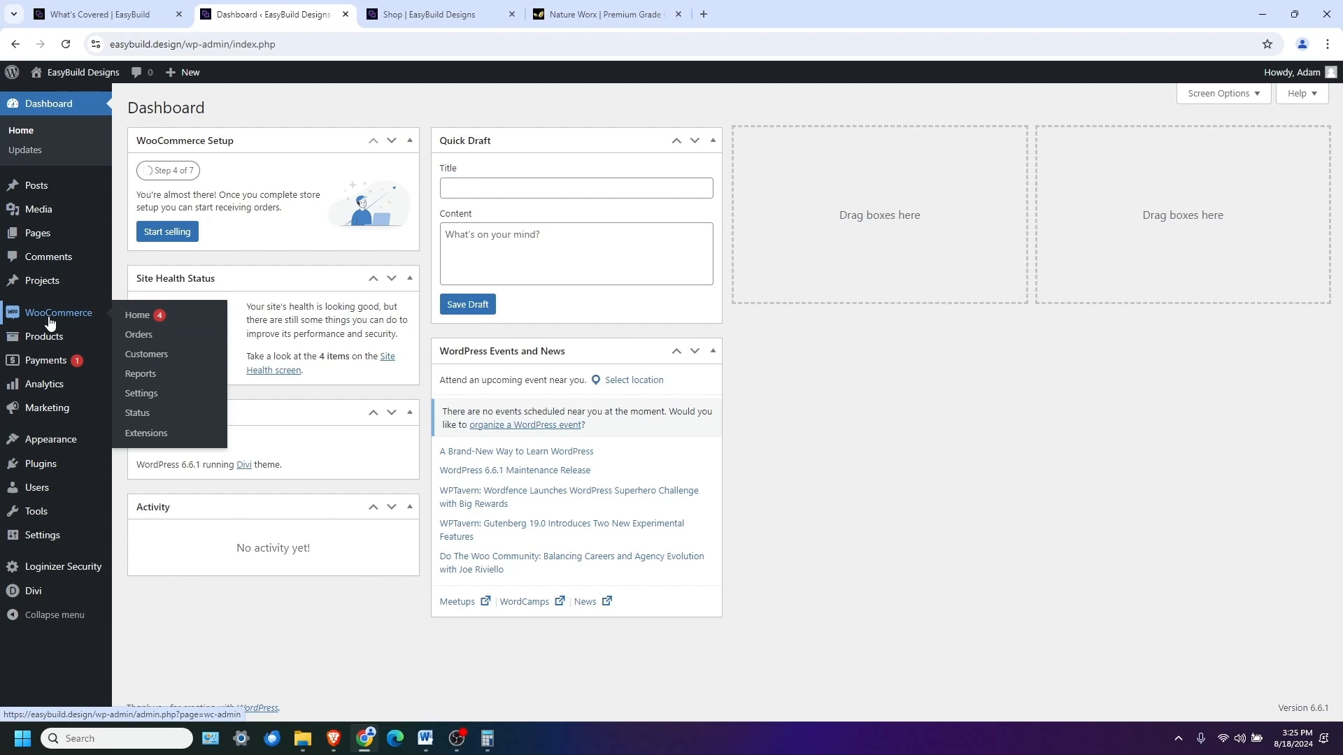
mouse_move(47, 347)
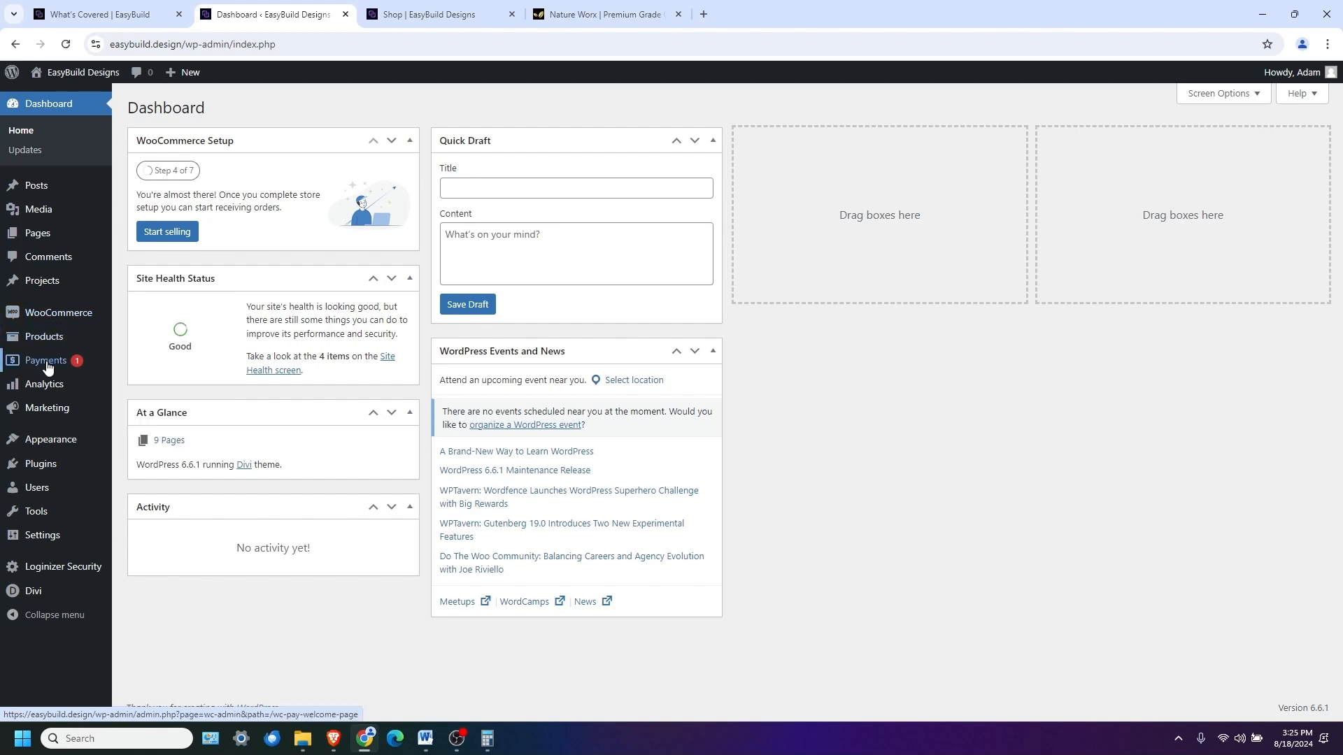
mouse_move(44, 416)
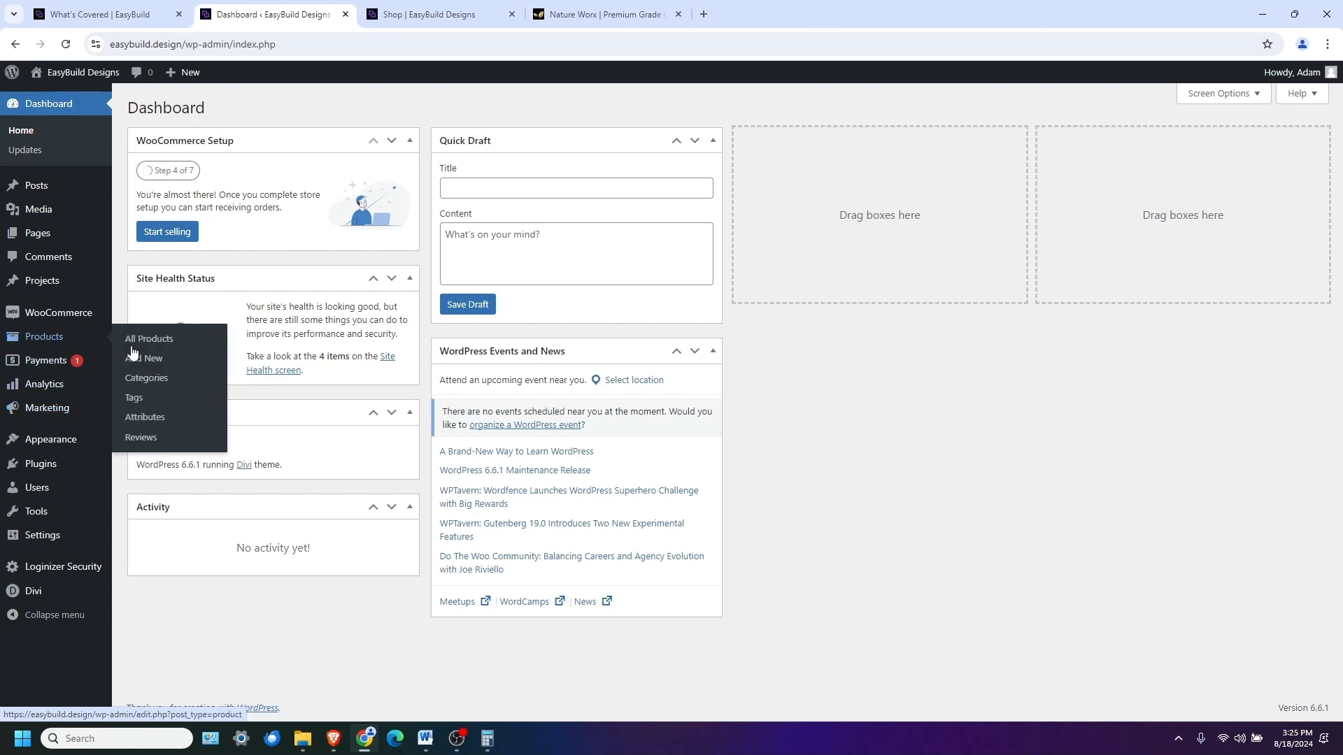
click(150, 361)
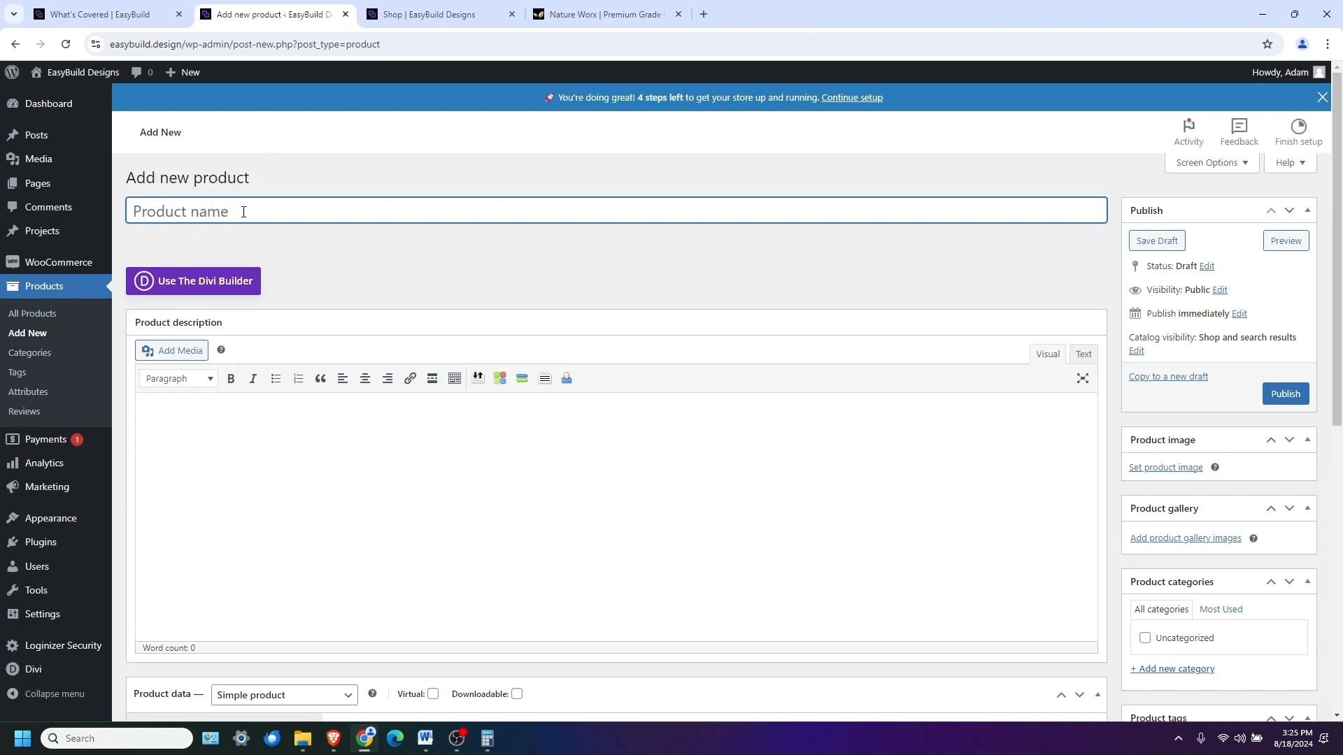
Name the product "Product Demo 1" and enter "This is the product description." as its main description
text(Product Demo)
click(307, 437)
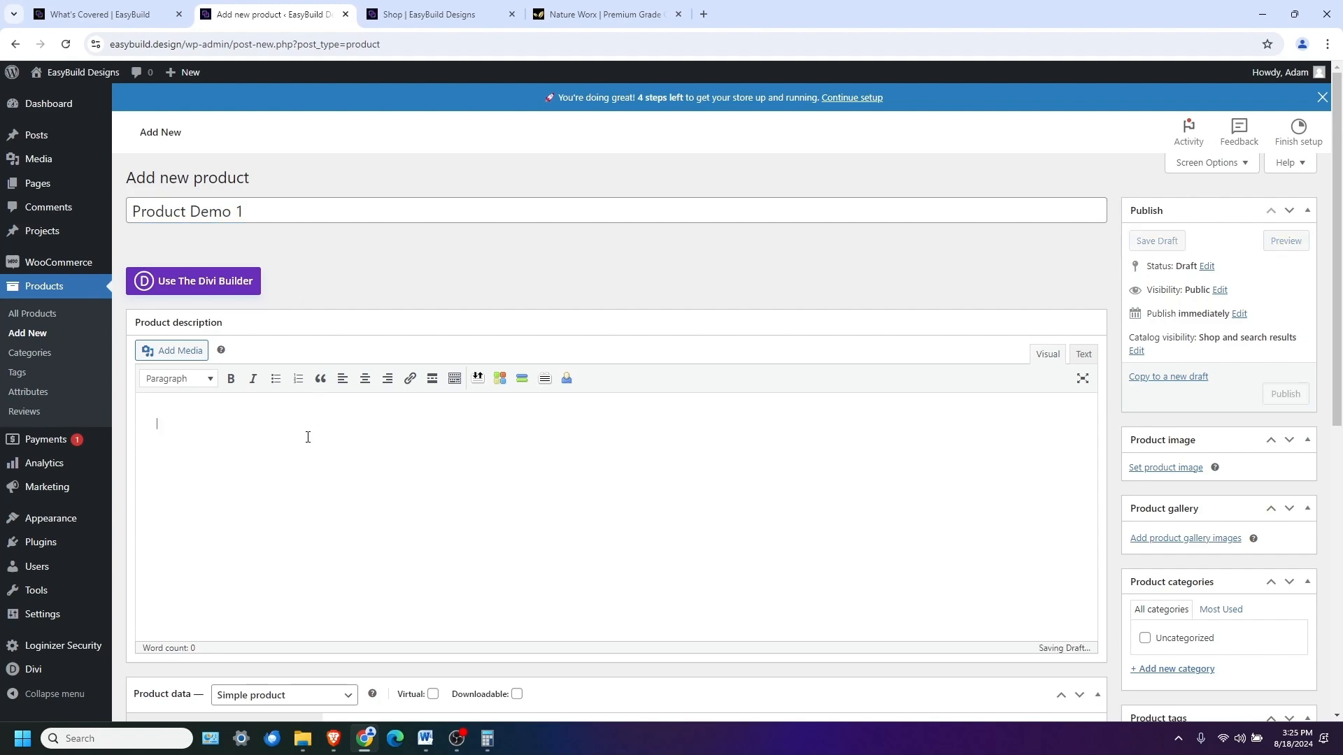
scroll(308, 437, down, 7)
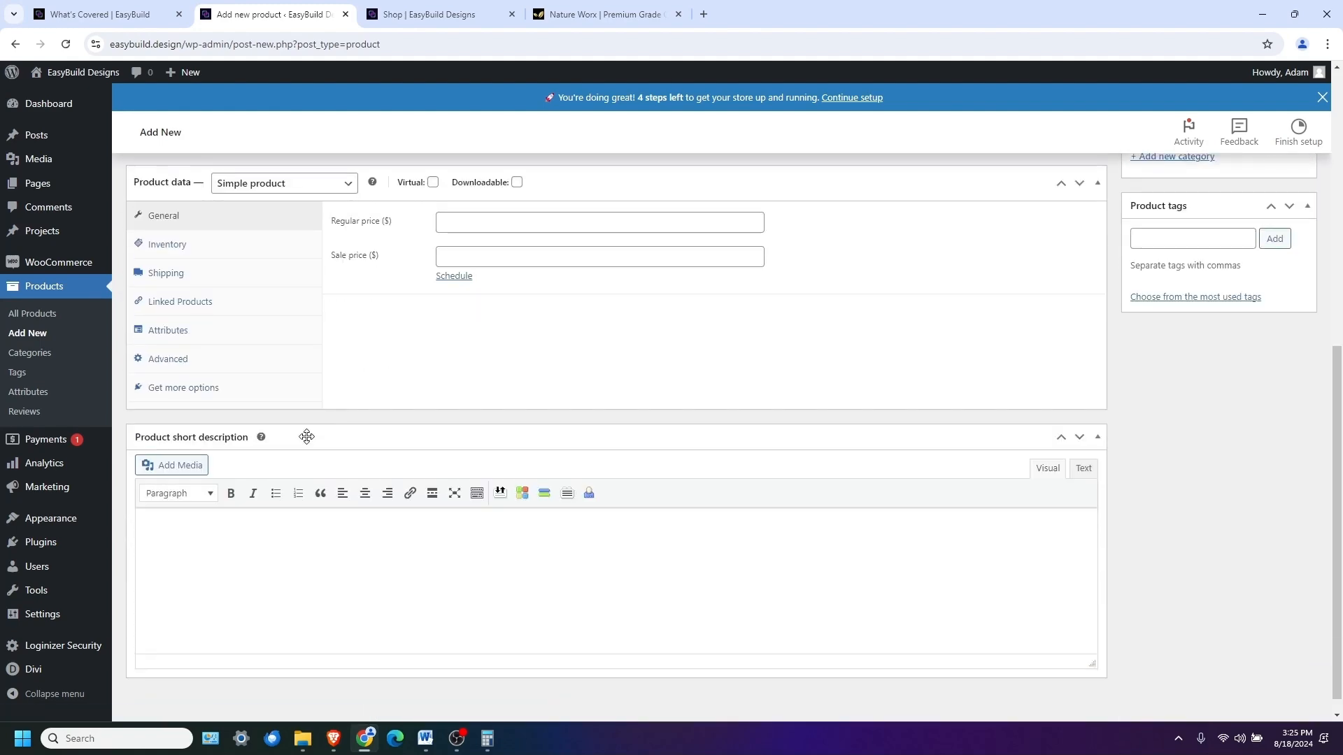
scroll(307, 437, up, 7)
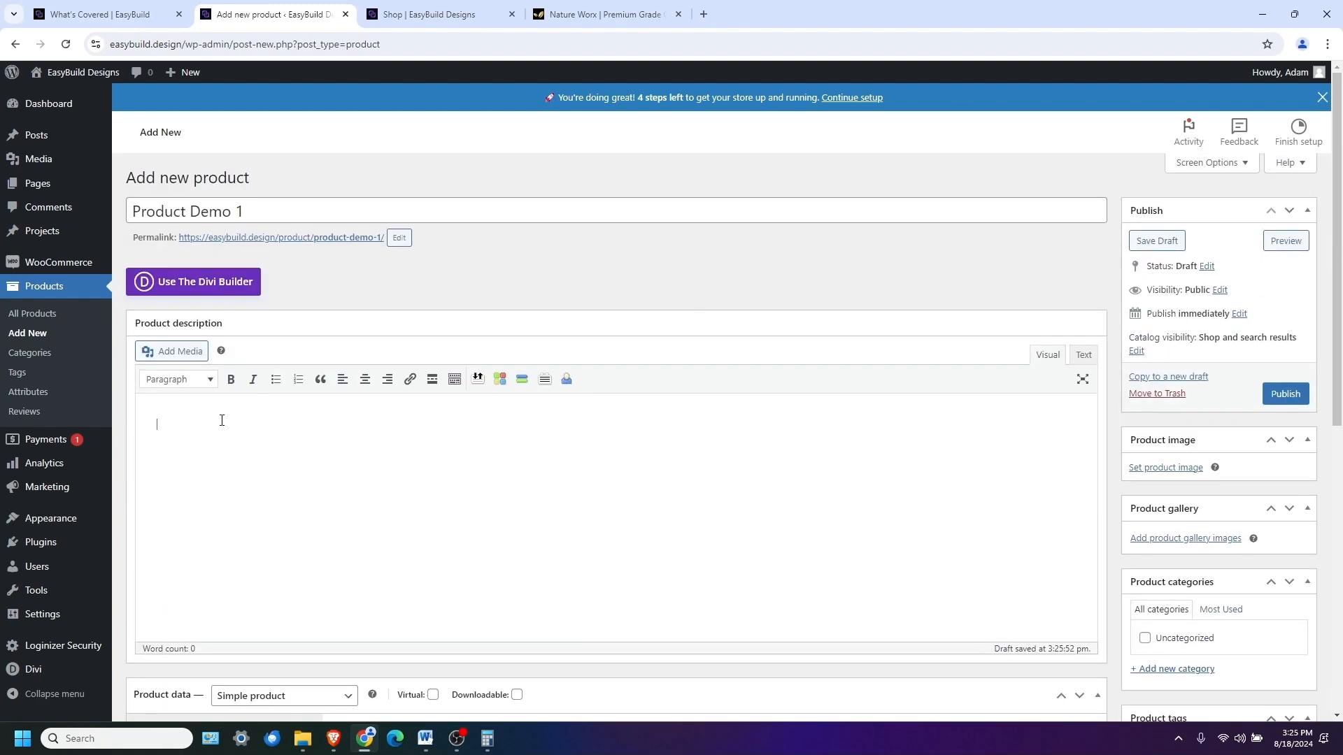
text(This is the product description.)
Copy the main description into the product short description and make it read "This is the product short description."
drag(306, 450, 156, 406)
key(ctrl+c)
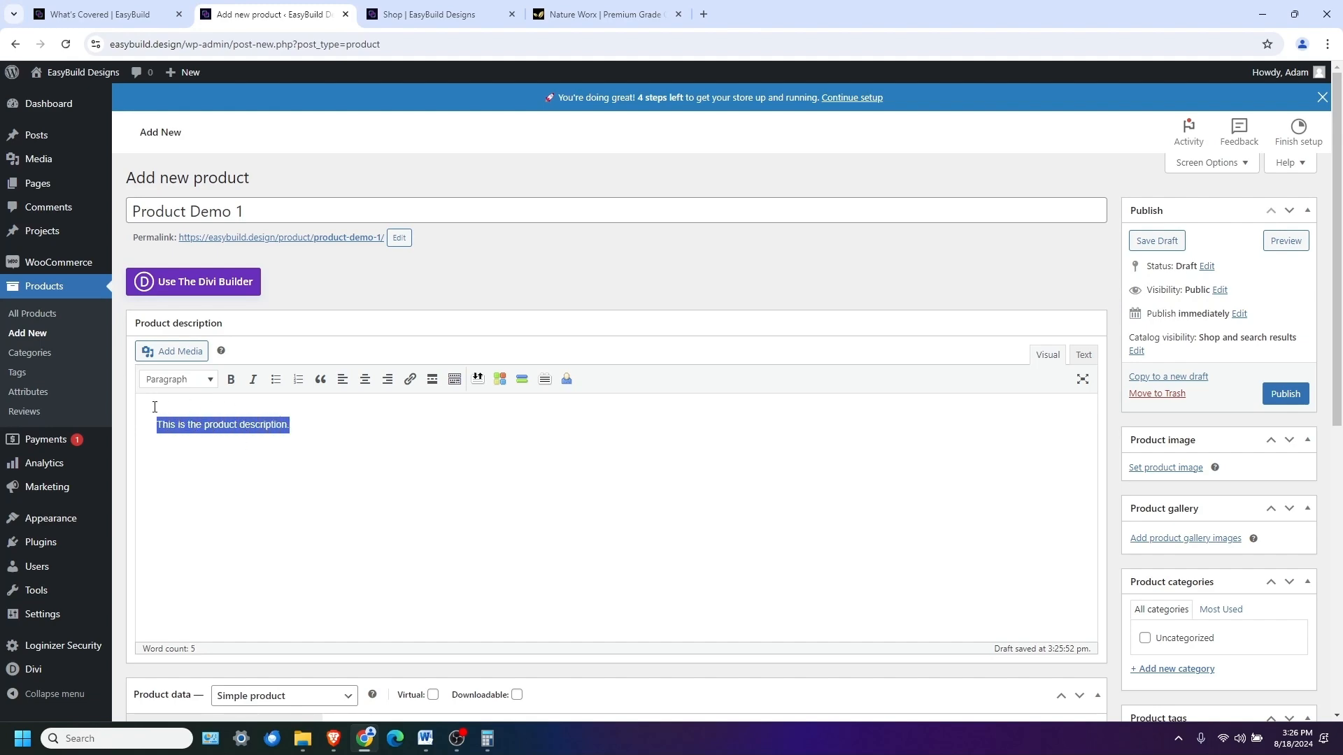
scroll(237, 488, down, 7)
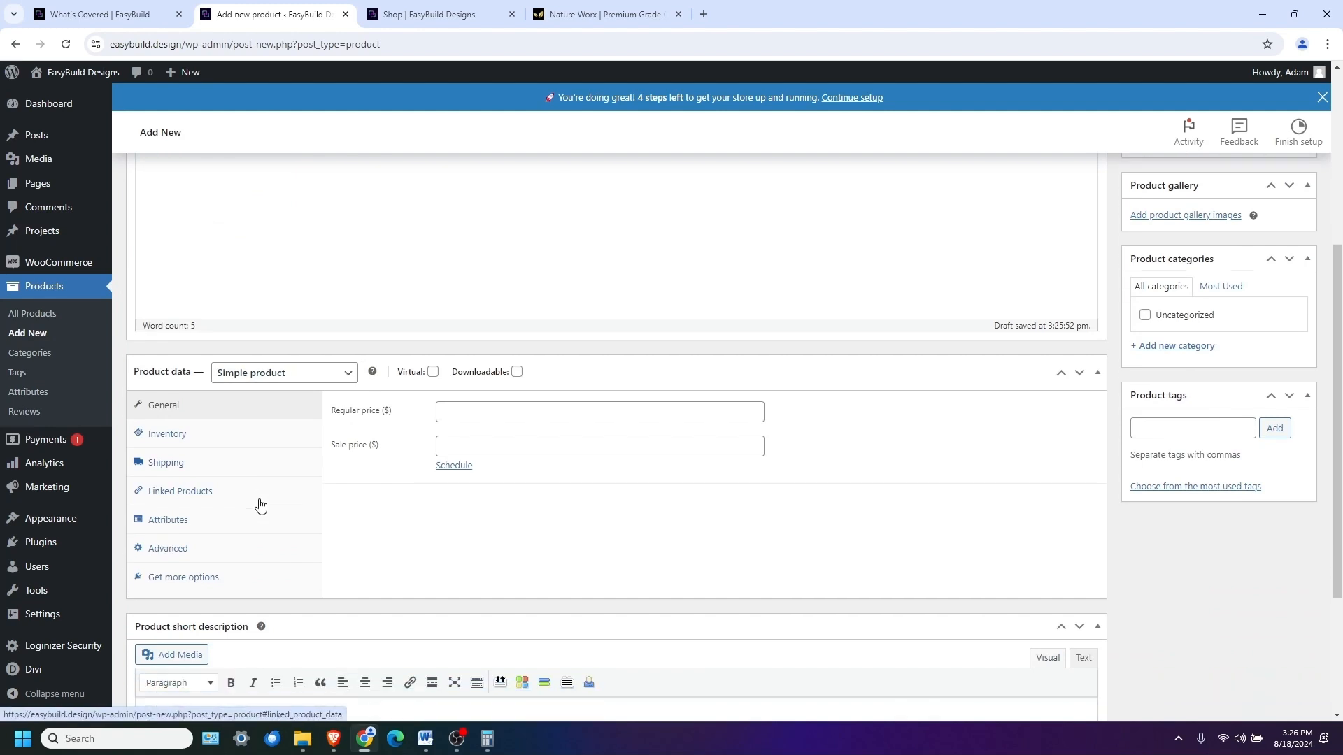
click(233, 536)
key(ctrl+v)
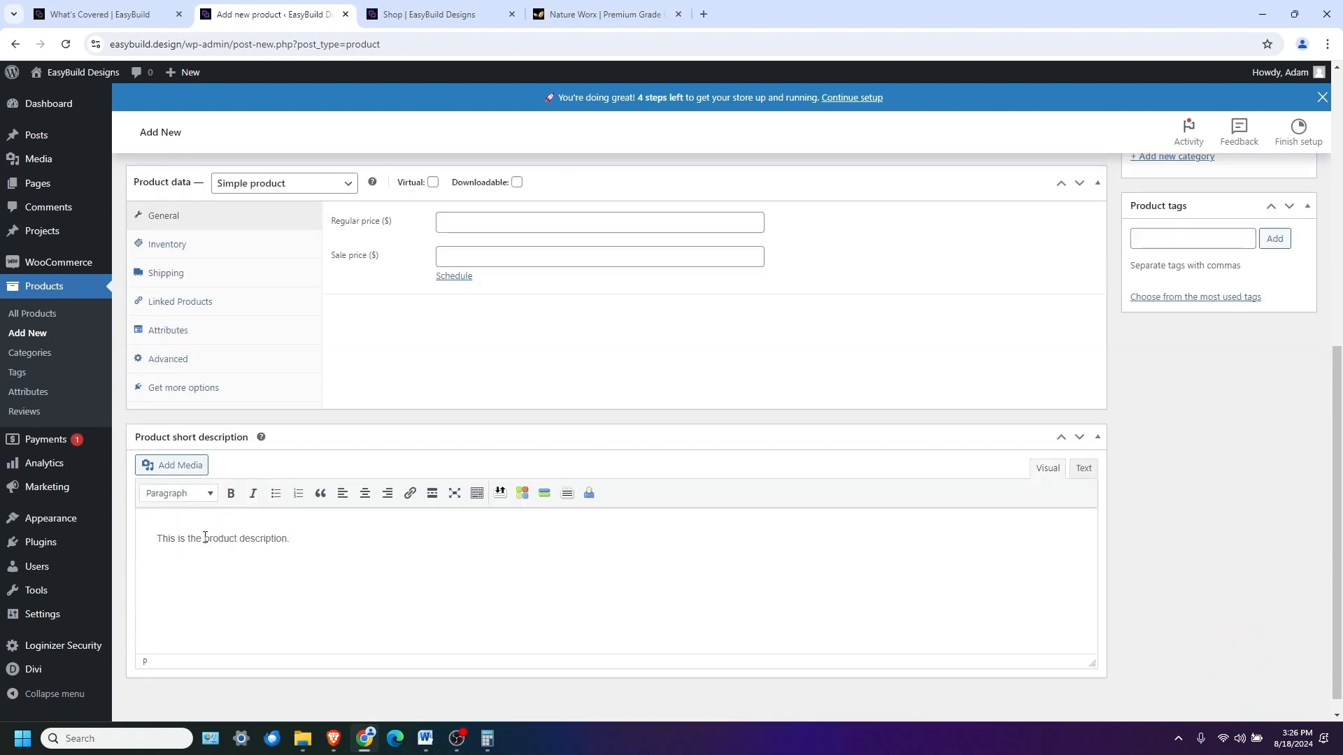
click(238, 537)
text(short)
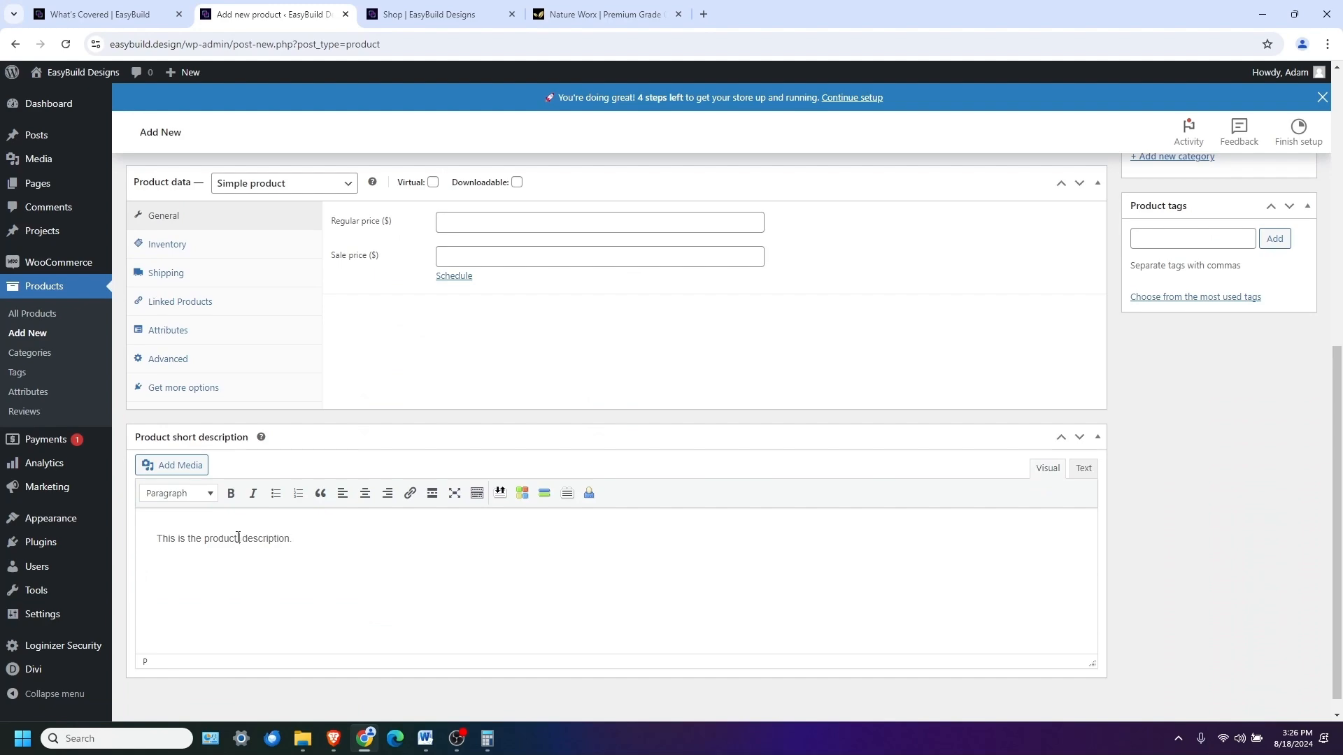
Insert the word "long" before "description" in the main product description
scroll(237, 537, up, 7)
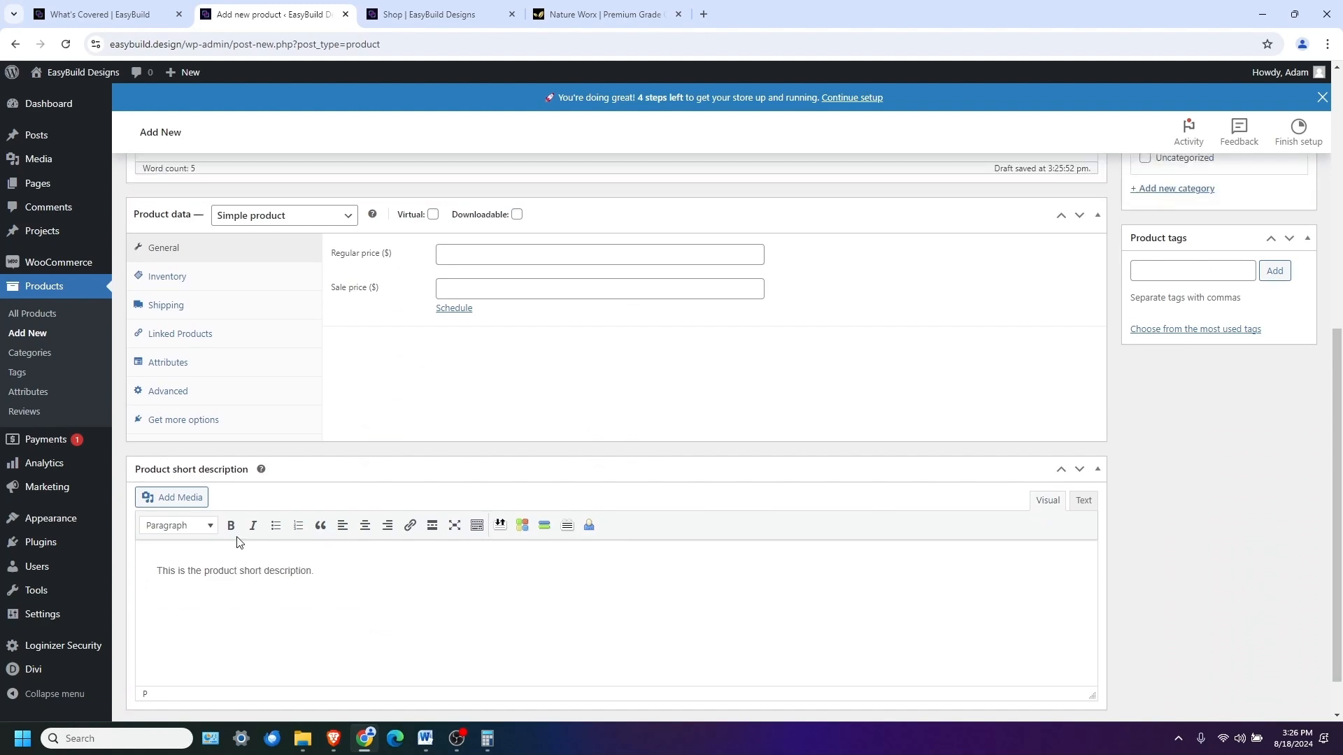
click(230, 430)
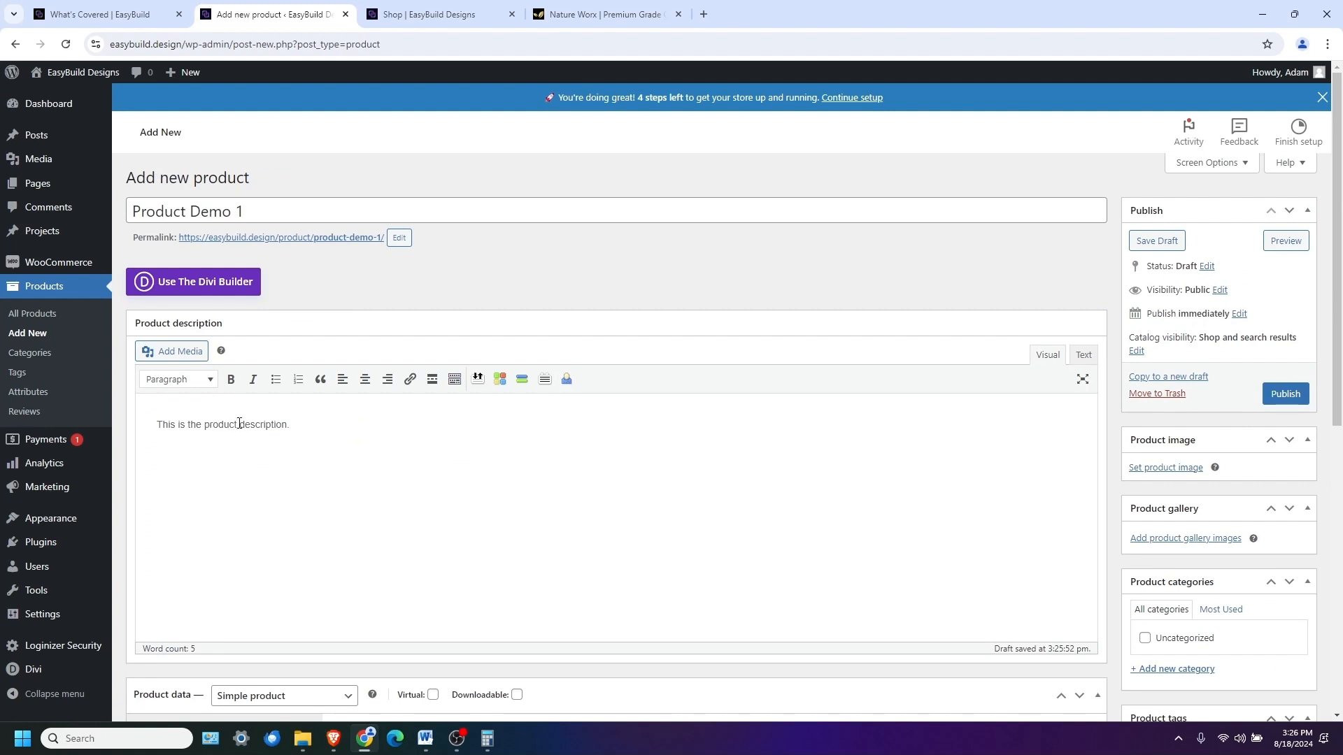
text(long)
Set the existing media library photo sunglasses-12.jpg as the product image
click(1170, 476)
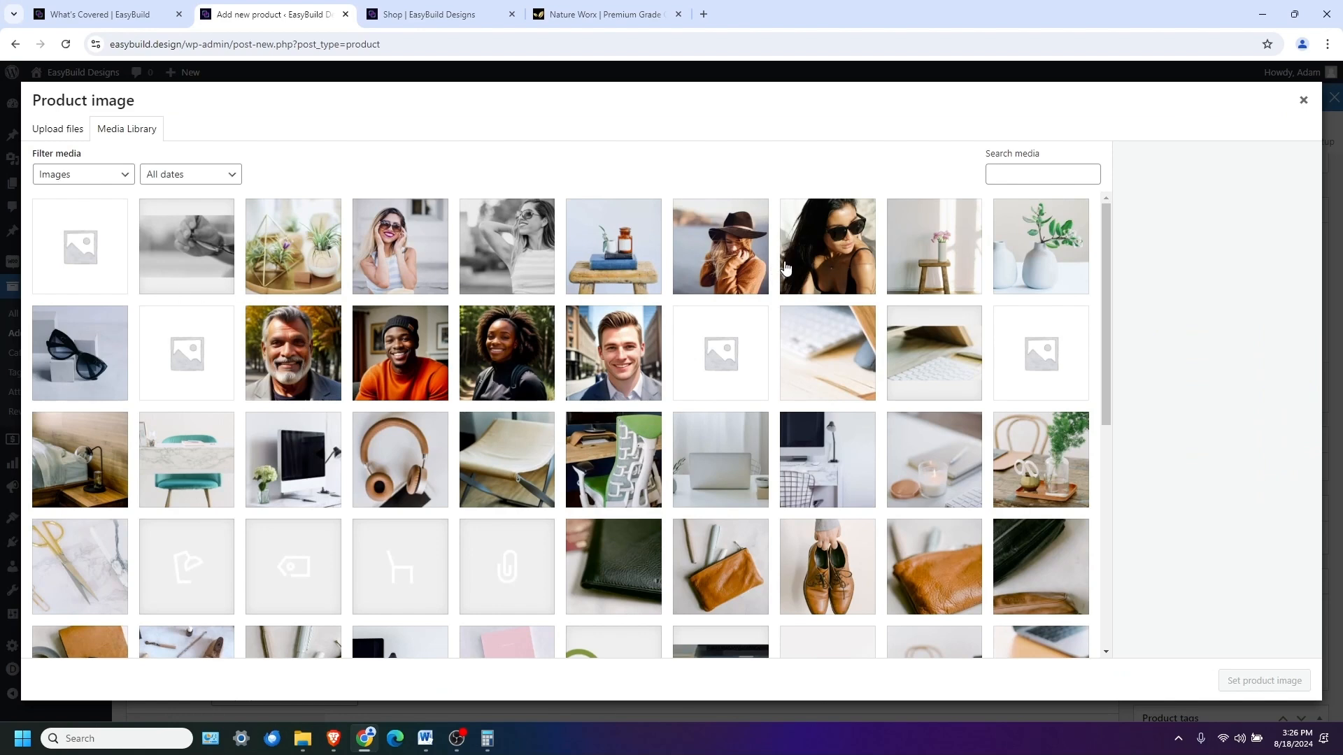
click(844, 247)
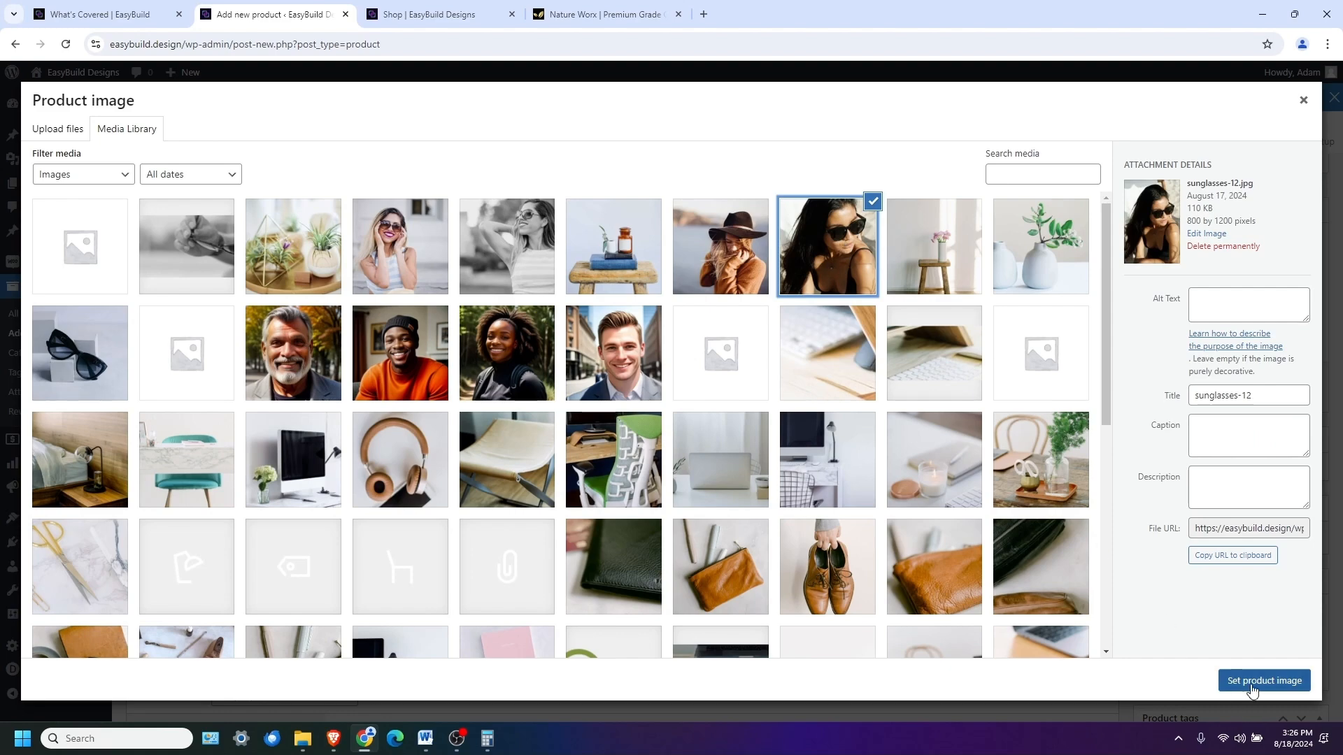
click(1257, 682)
Add three media library photos to the product gallery: the black sunglasses, the black-and-white woman in sunglasses, and the woman in red sunglasses
scroll(1234, 587, down, 4)
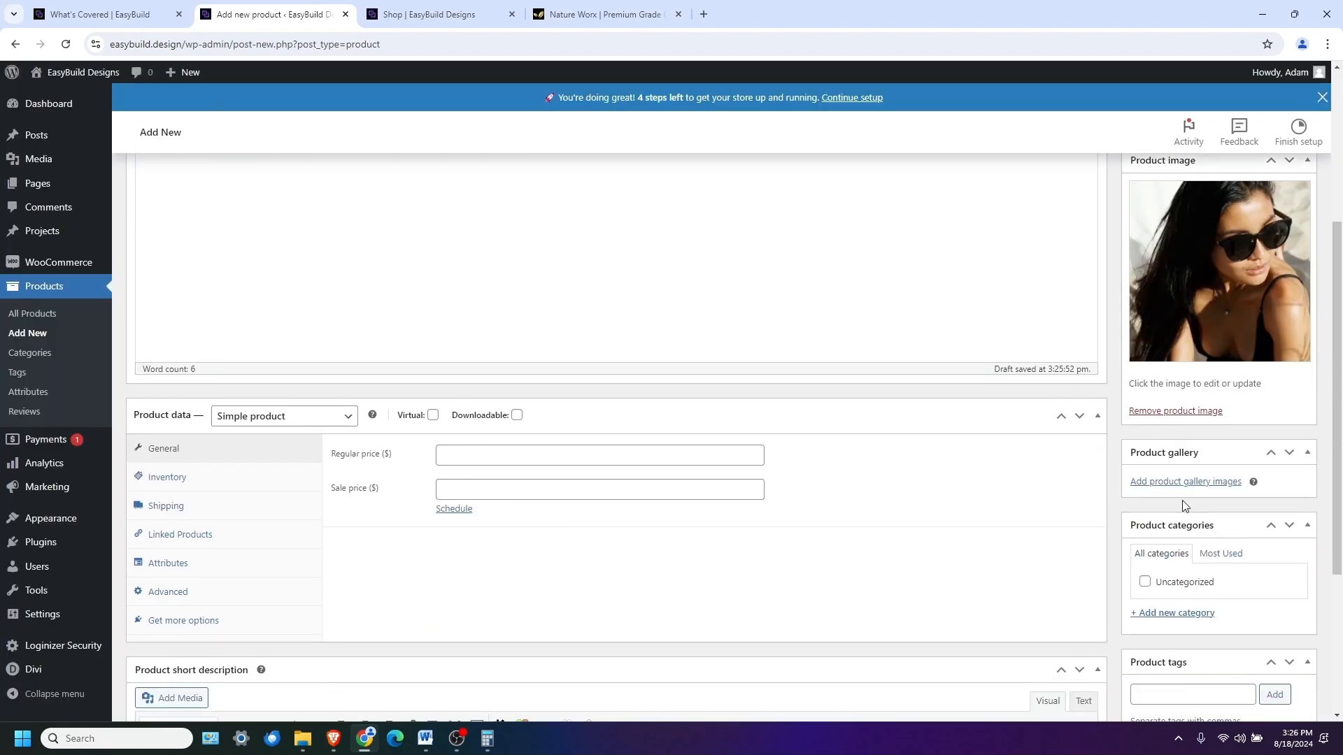
click(1171, 482)
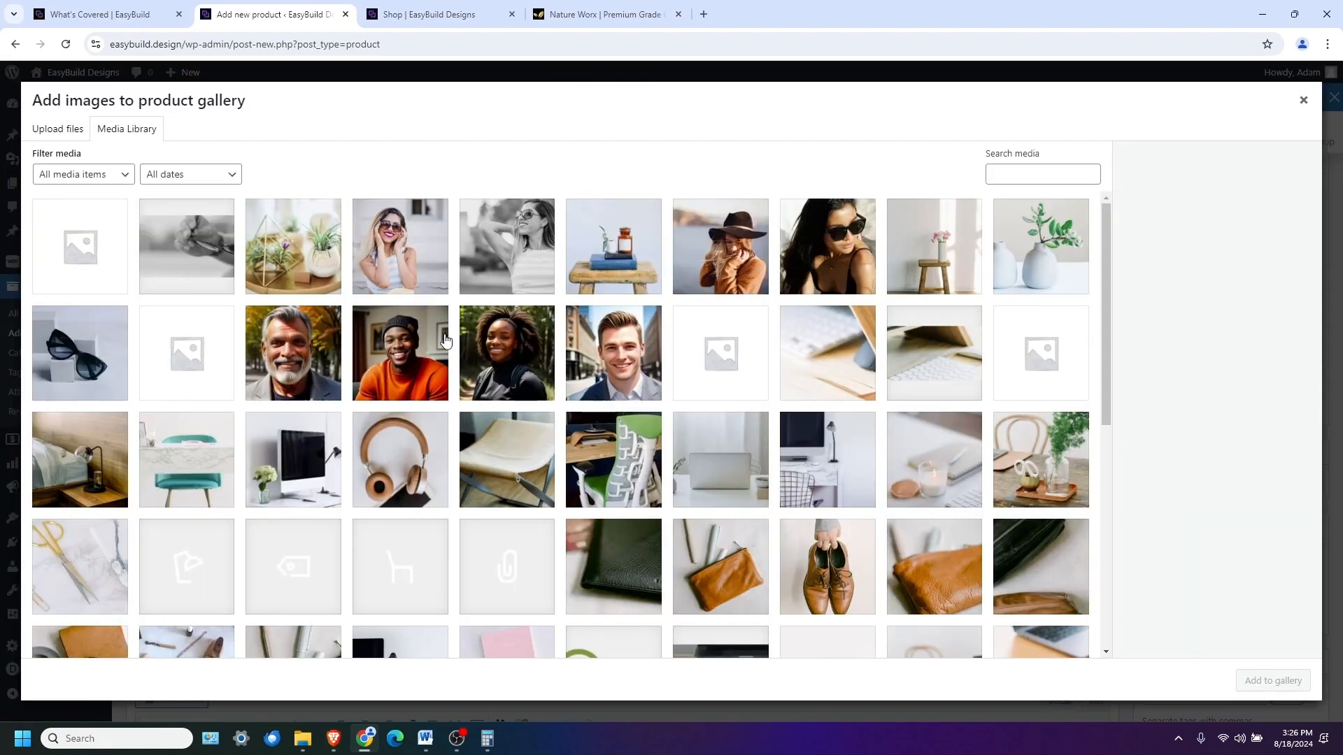
click(80, 353)
click(1270, 680)
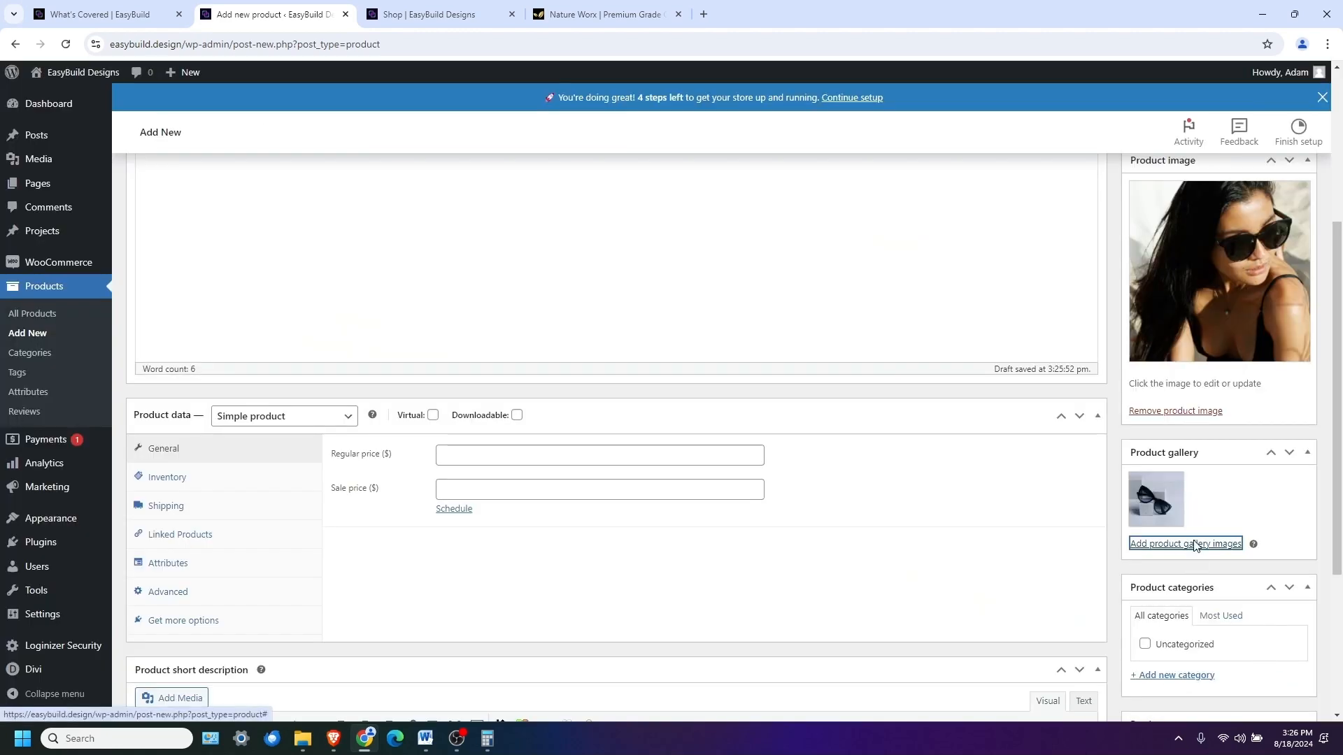
click(1194, 545)
click(509, 239)
click(1269, 681)
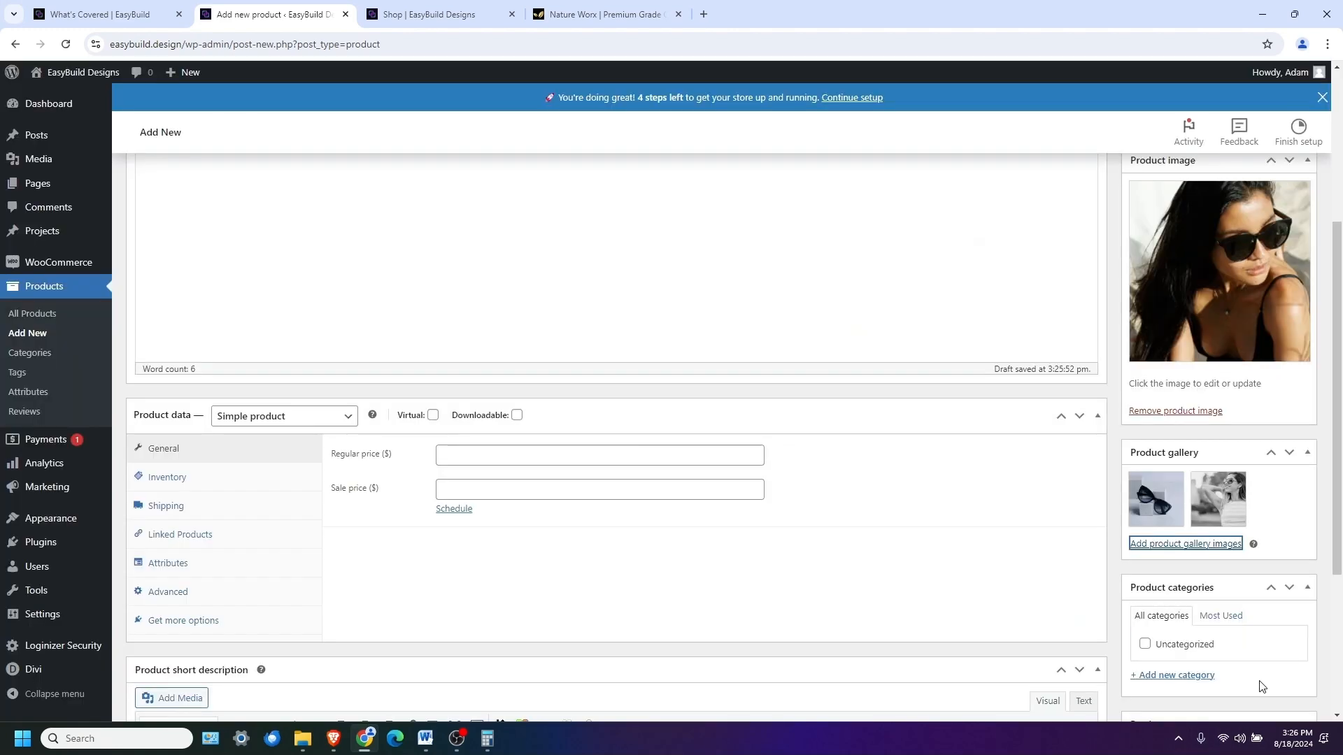
click(1180, 544)
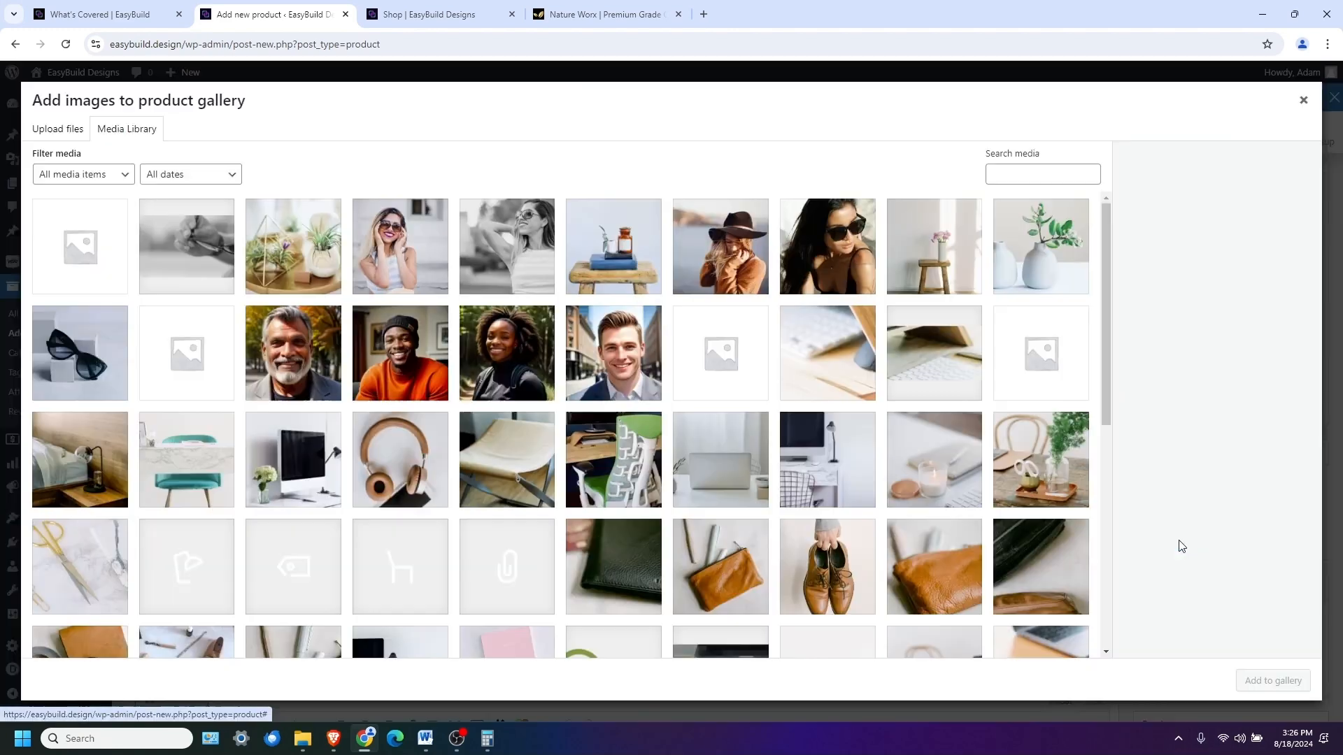
click(209, 246)
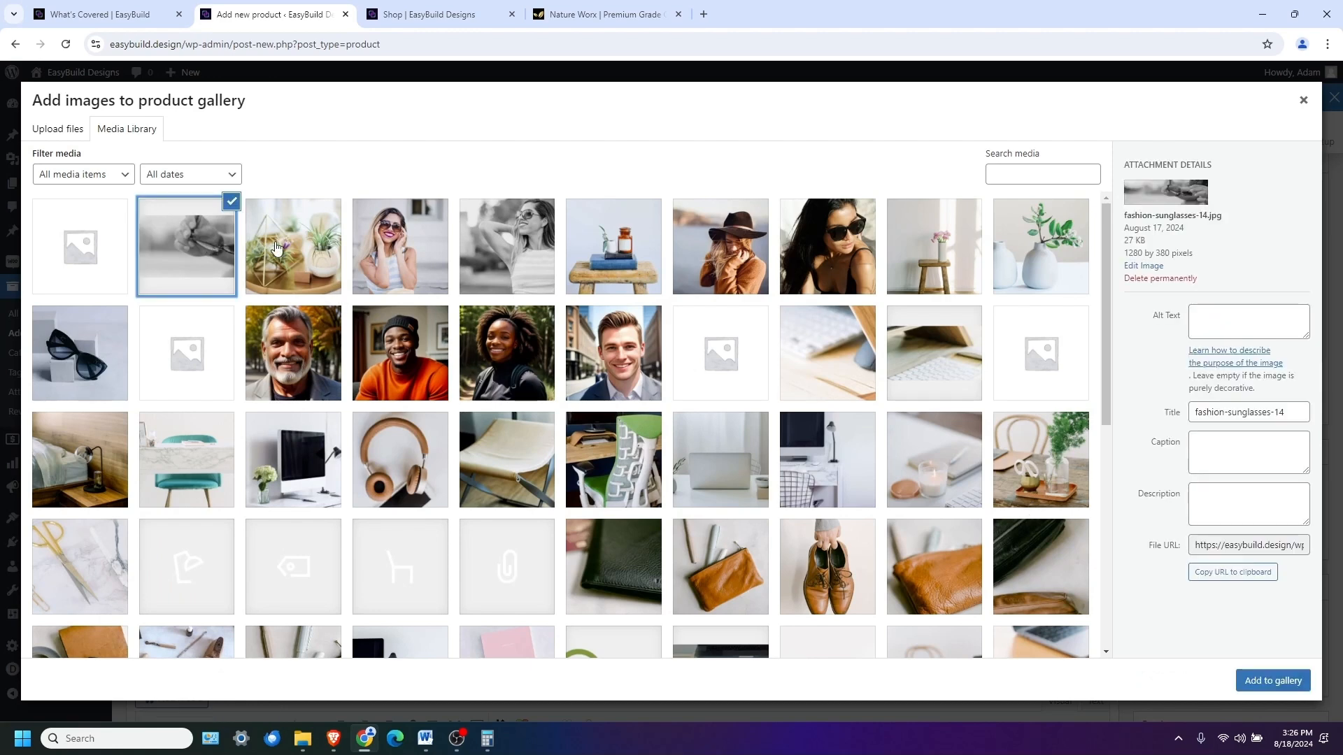
click(372, 250)
click(1268, 681)
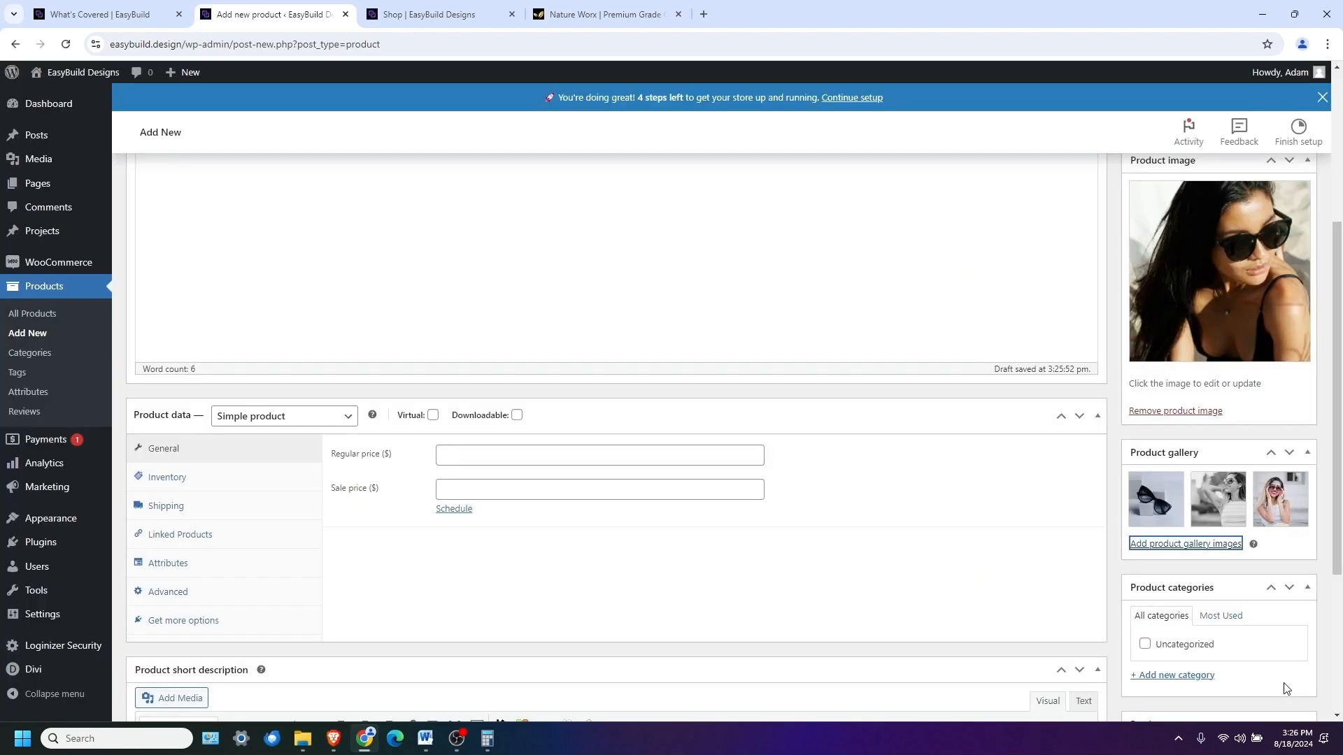
Create a new product category named "Product Category 1" and assign it to the product
scroll(1244, 656, down, 3)
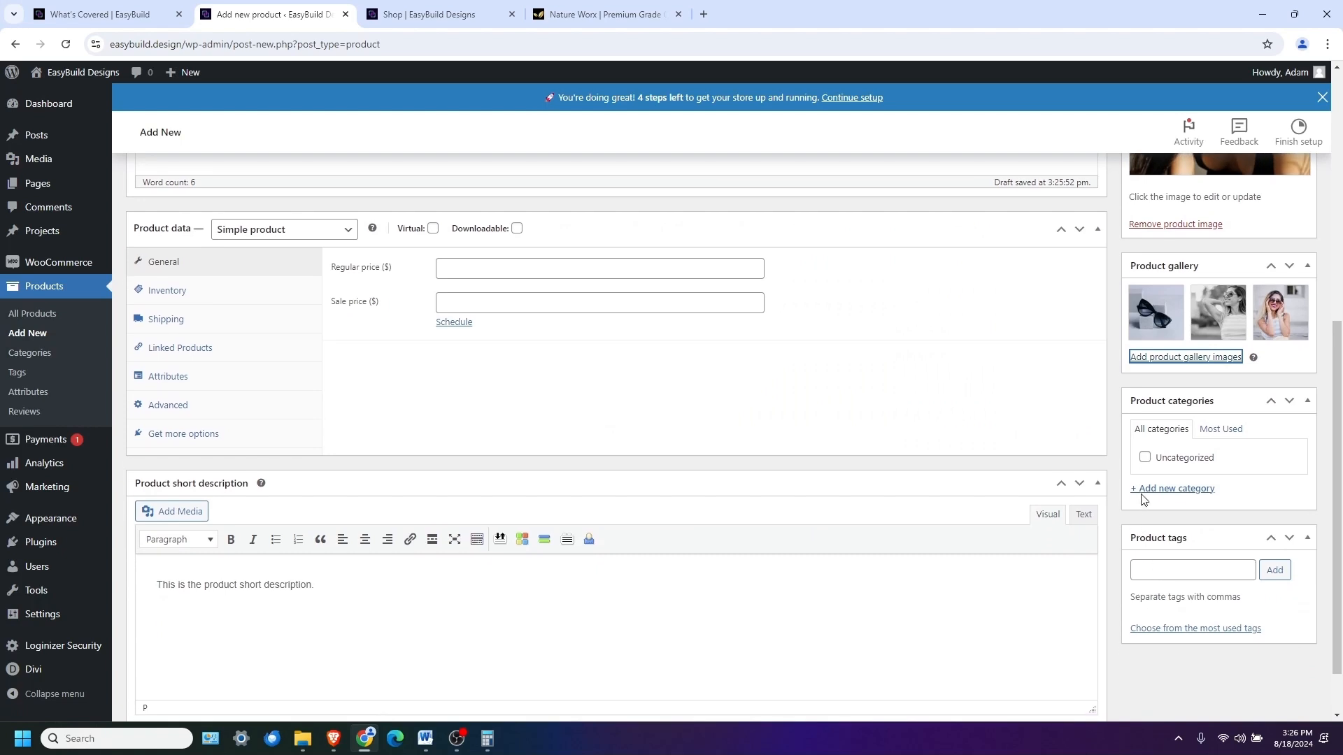
click(1152, 495)
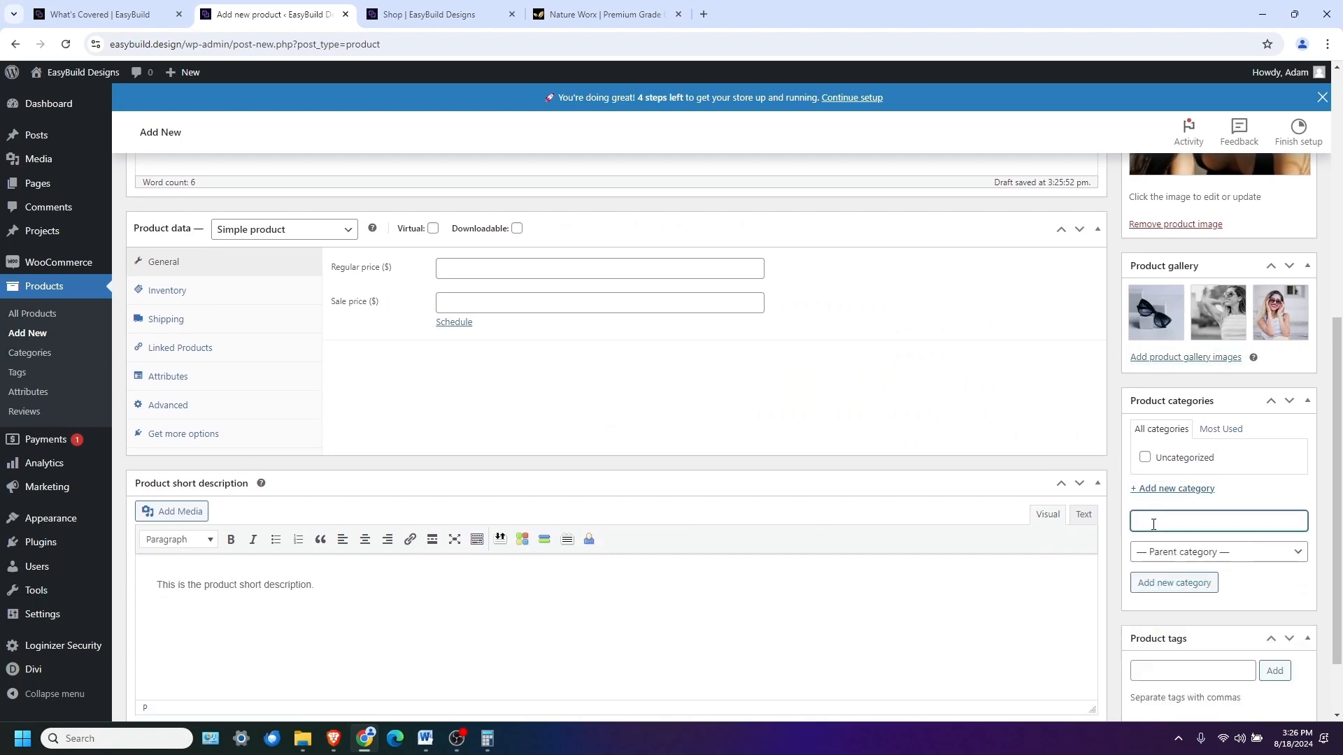
text(Dem)
text(Product Category 1)
click(1175, 585)
scroll(1181, 590, down, 1)
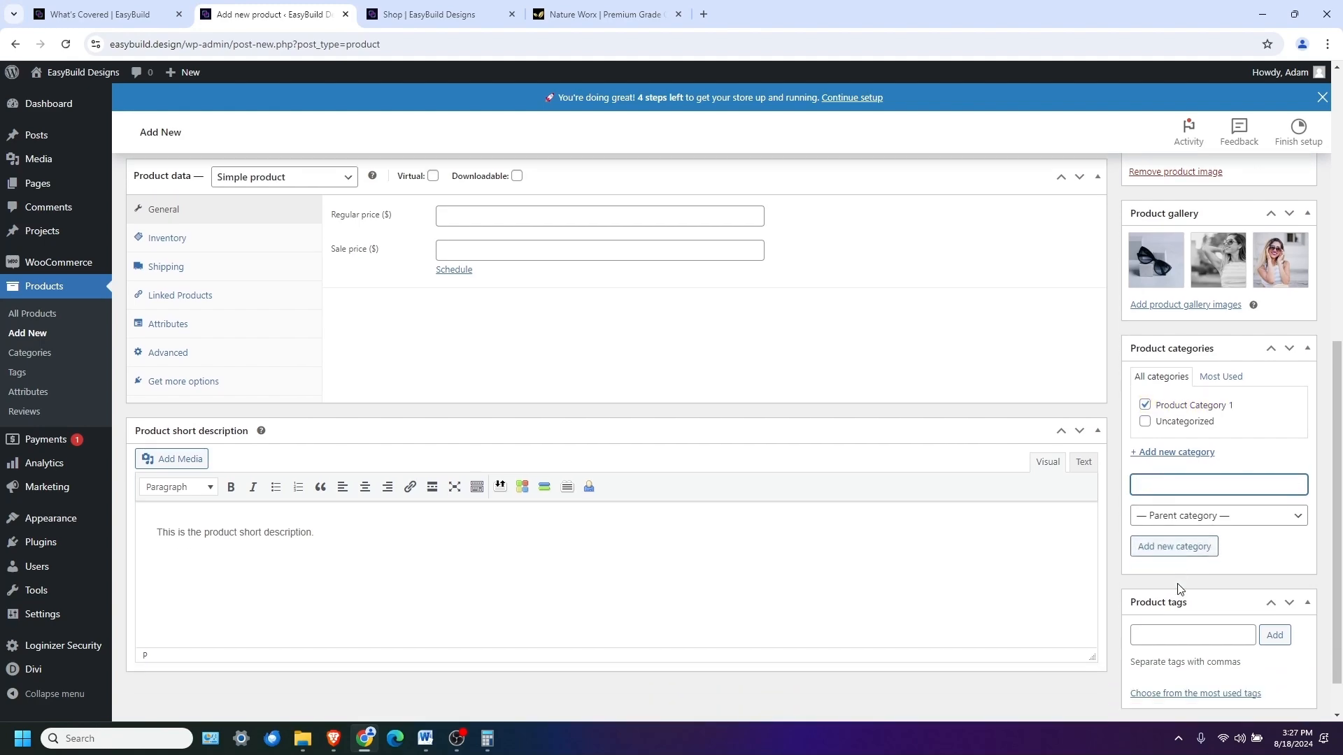
Switch the product to the Divi Builder and publish it
scroll(566, 535, up, 7)
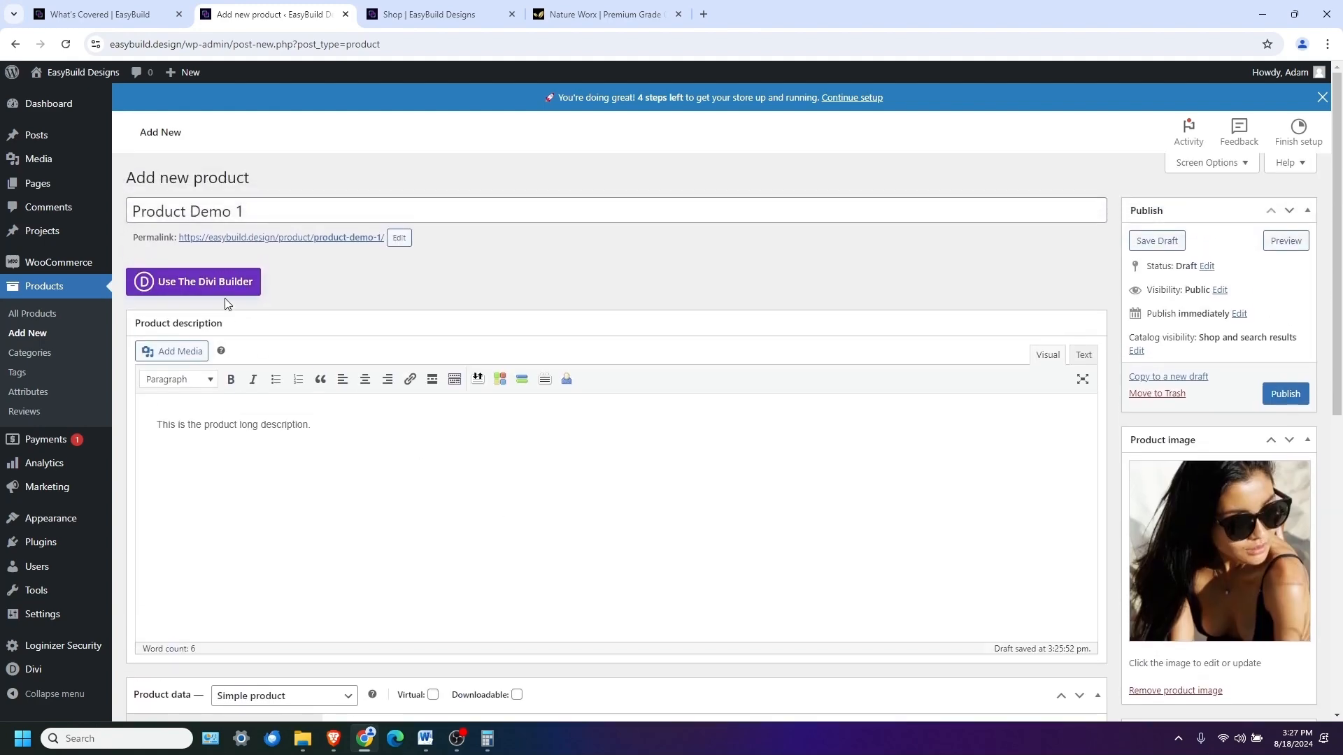
click(188, 286)
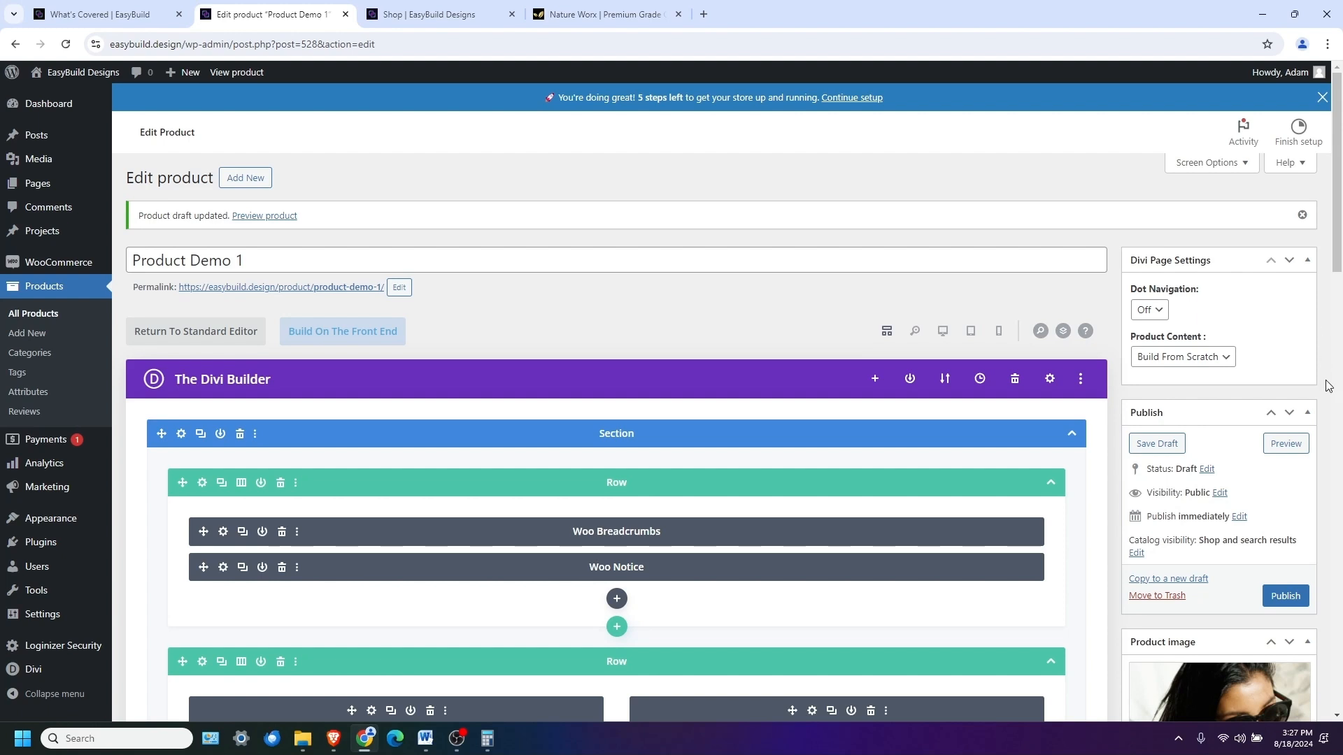
scroll(1311, 500, down, 1)
click(1287, 550)
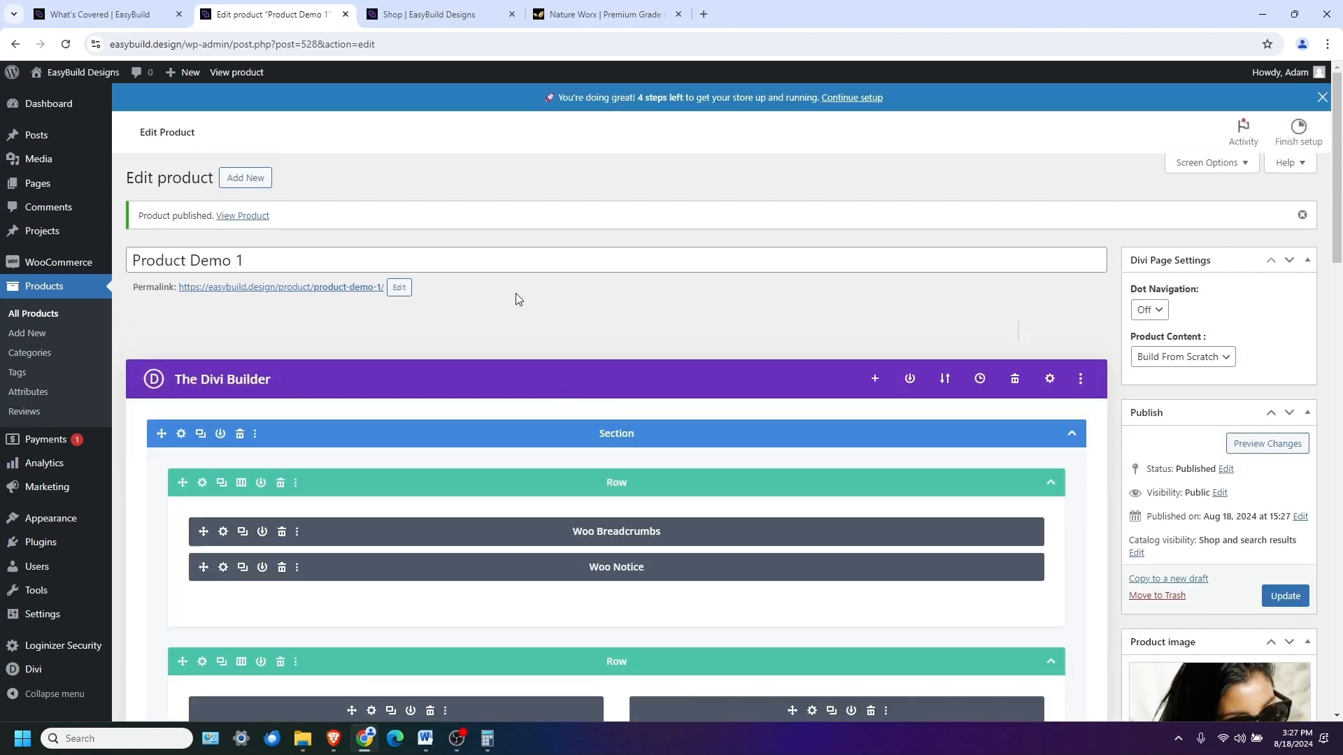
Set the product's regular price to 20 dollars
scroll(515, 293, down, 5)
scroll(515, 292, down, 9)
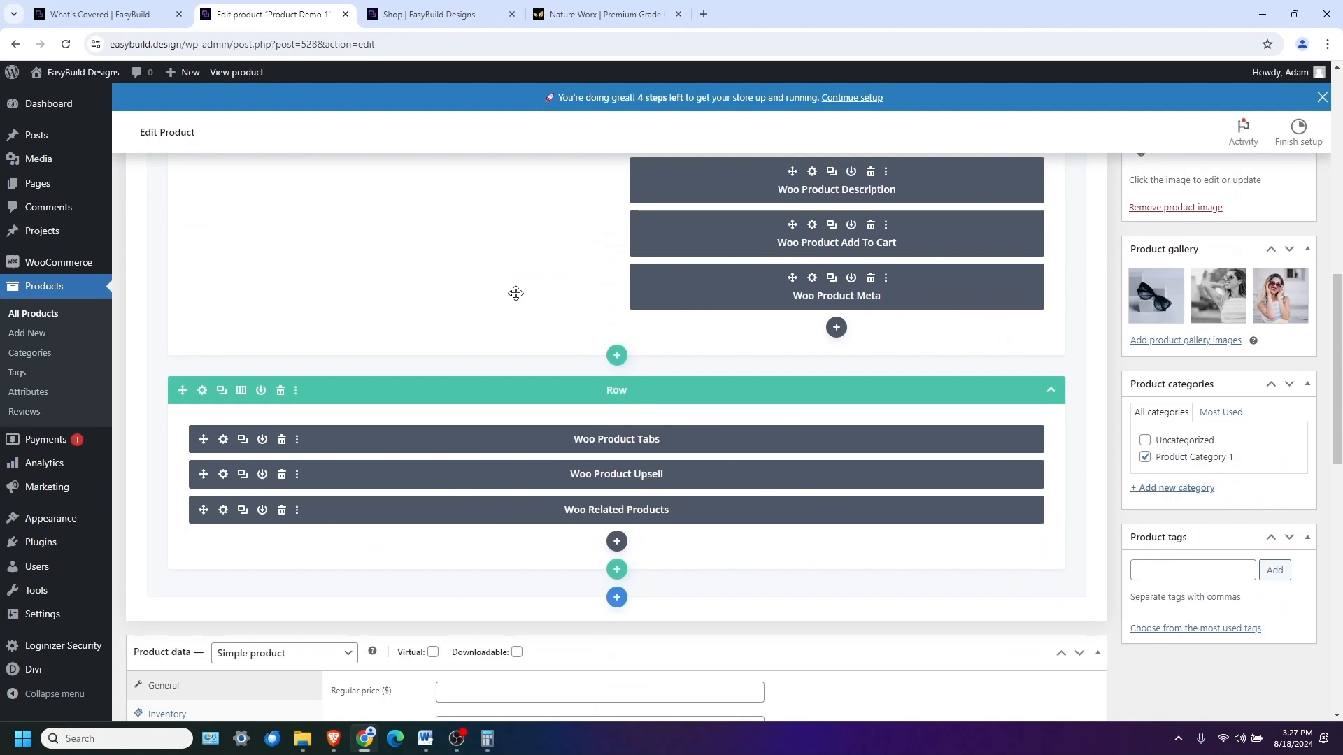
click(485, 267)
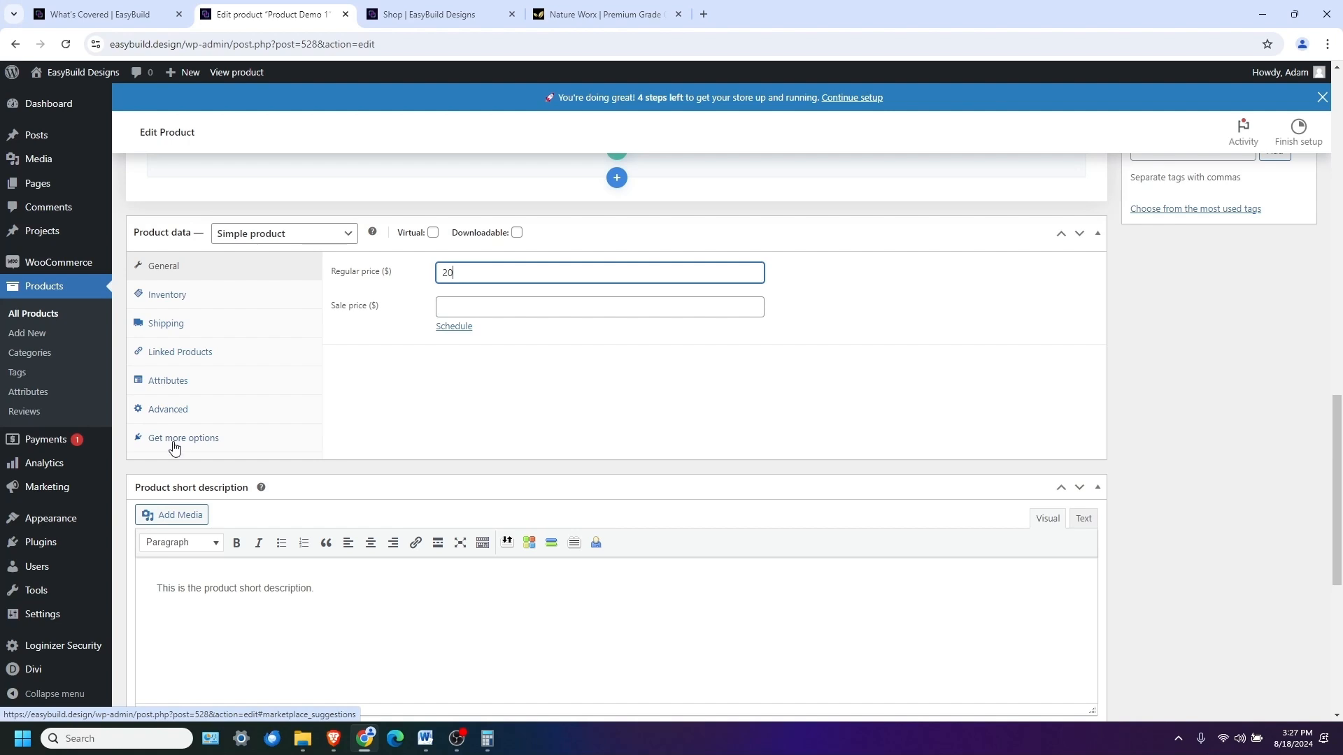
Review the product's inventory, shipping, linked products, attributes and advanced settings
click(191, 301)
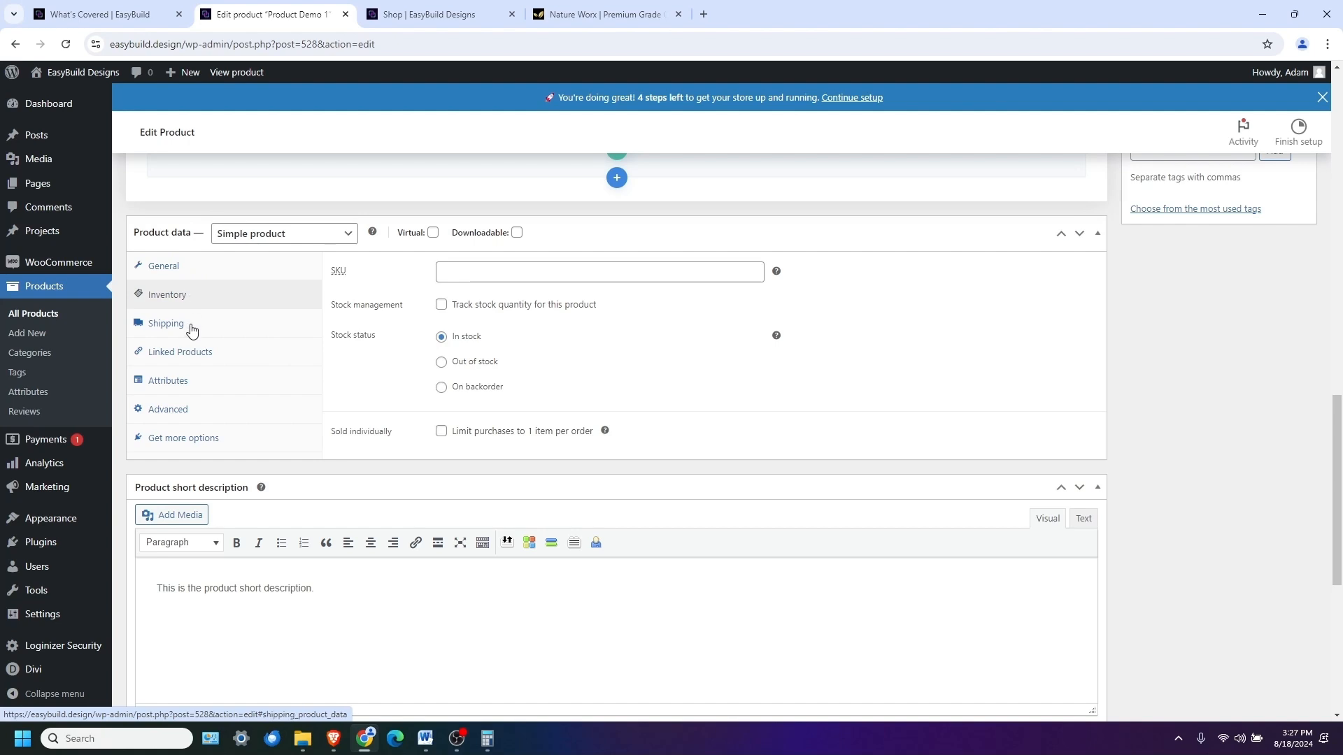
click(191, 329)
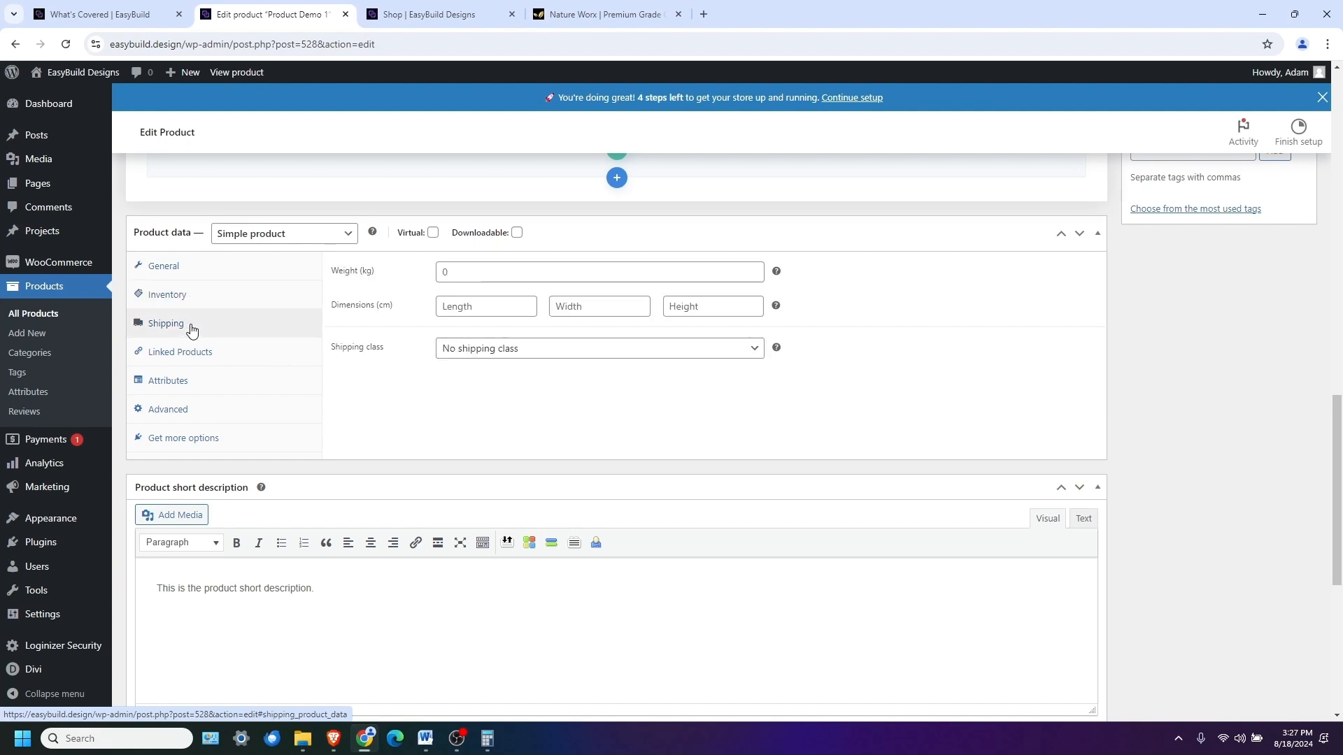
click(217, 356)
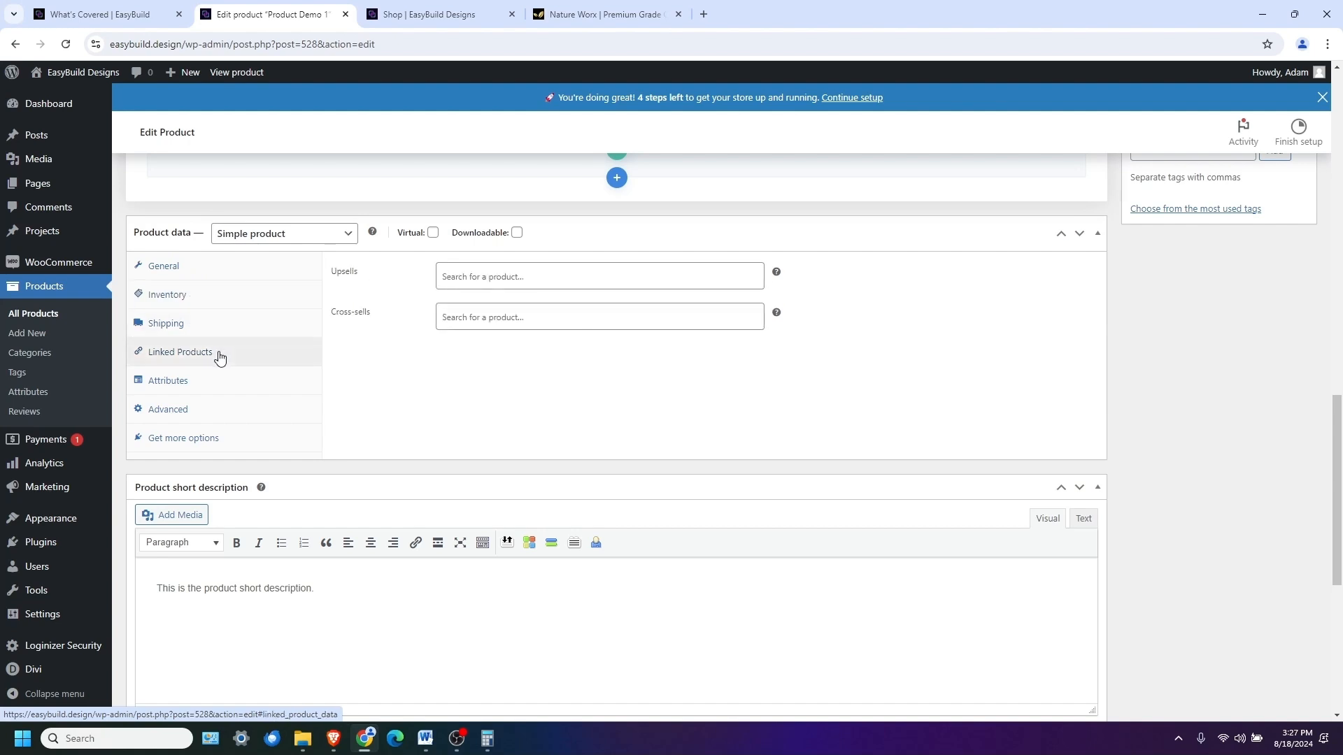
click(199, 392)
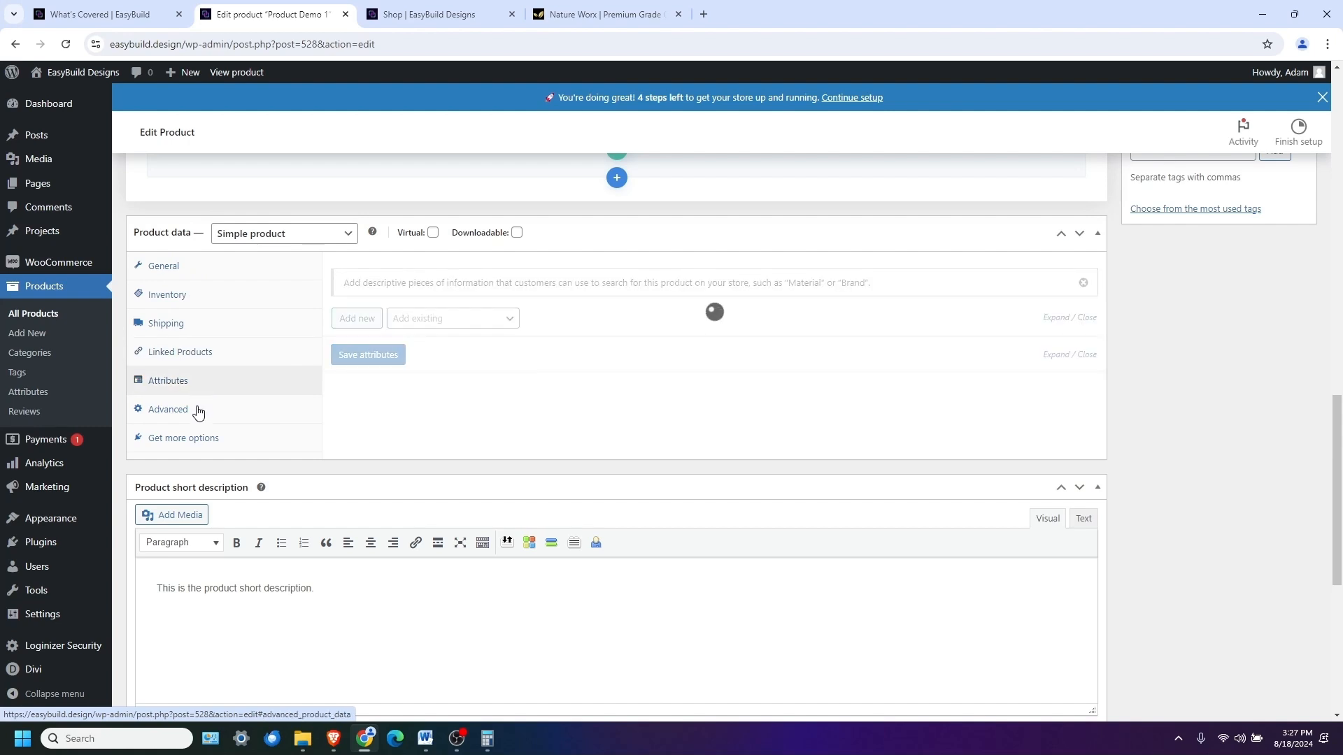
click(198, 412)
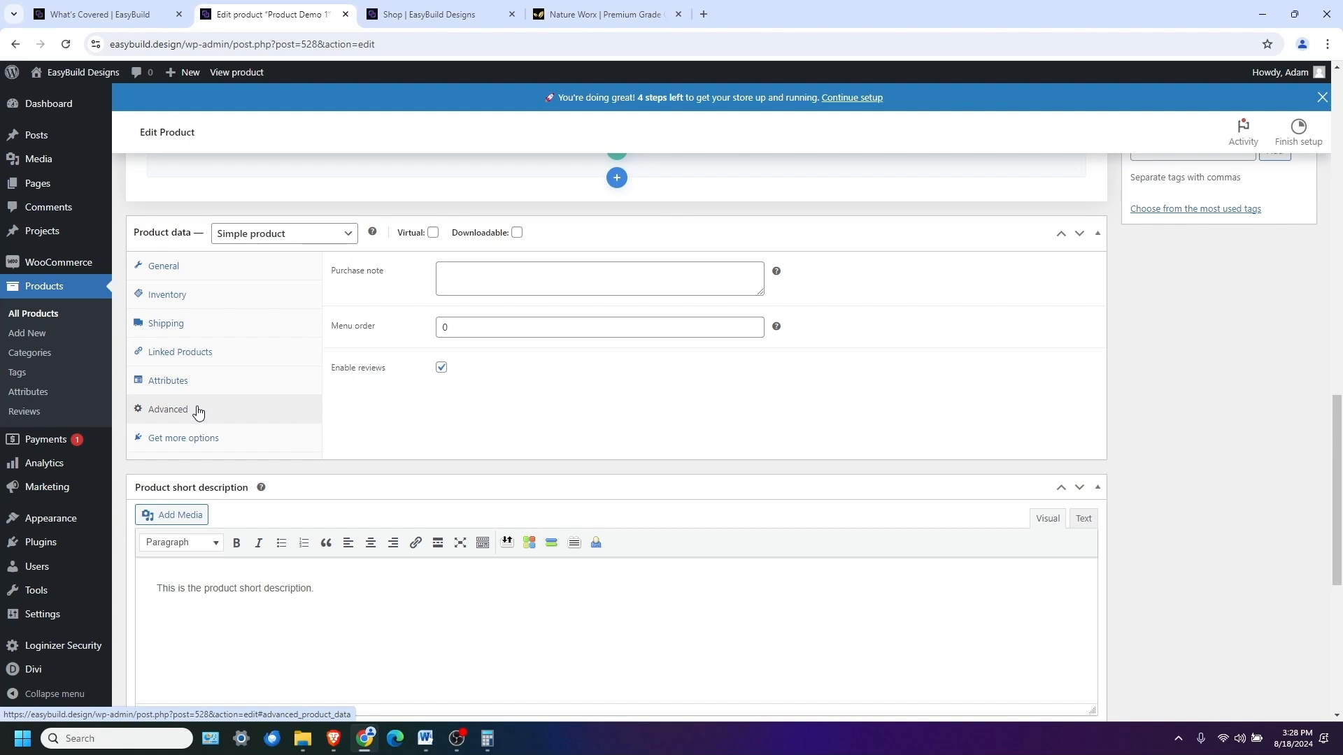
scroll(198, 412, down, 3)
Update the published product to save its changes
scroll(198, 412, up, 8)
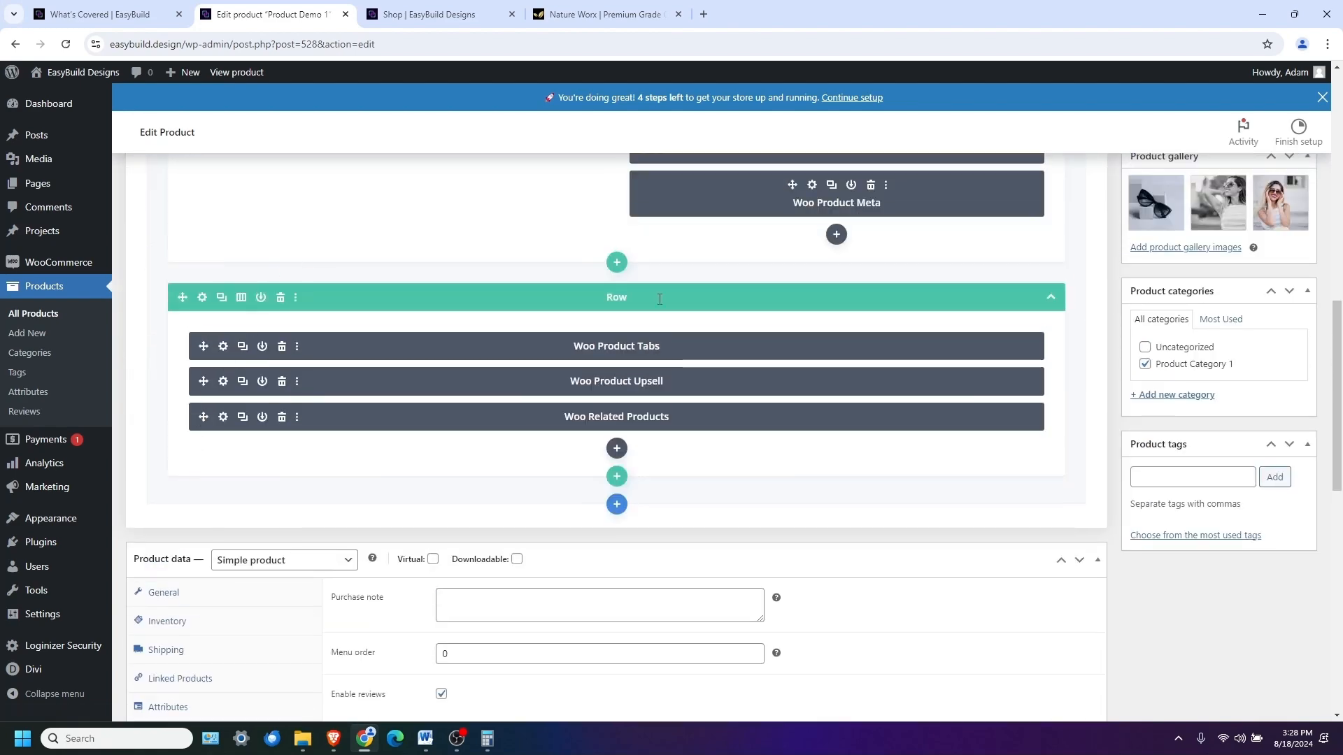
scroll(591, 295, up, 10)
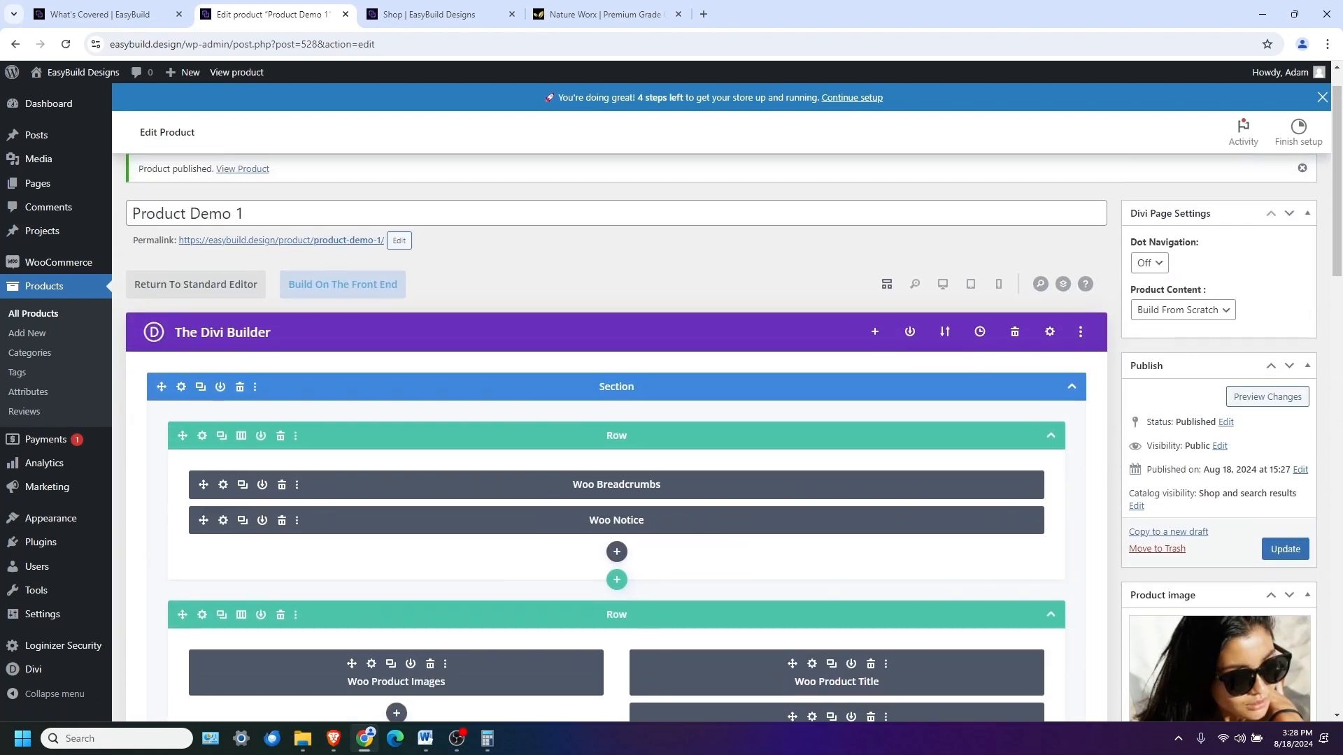
click(1284, 551)
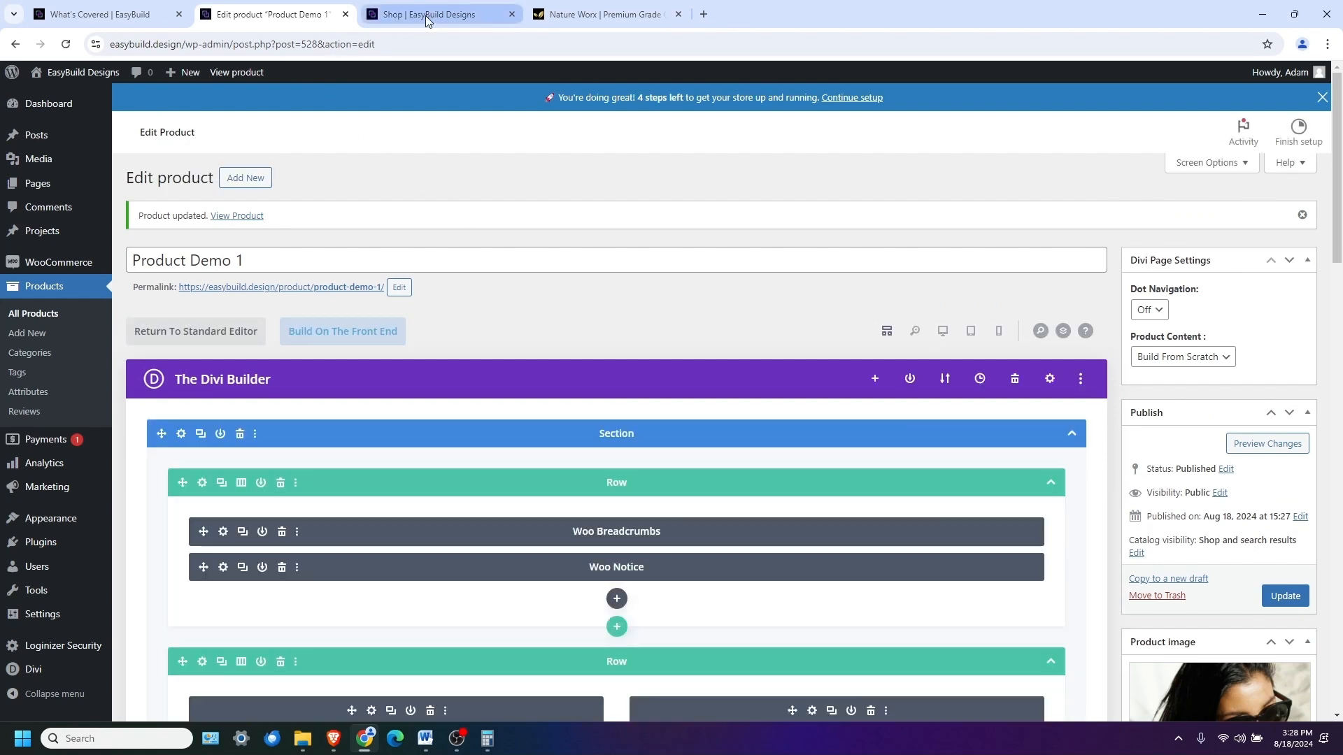
Reload the store's Shop page and check how the product listing is displayed
click(425, 16)
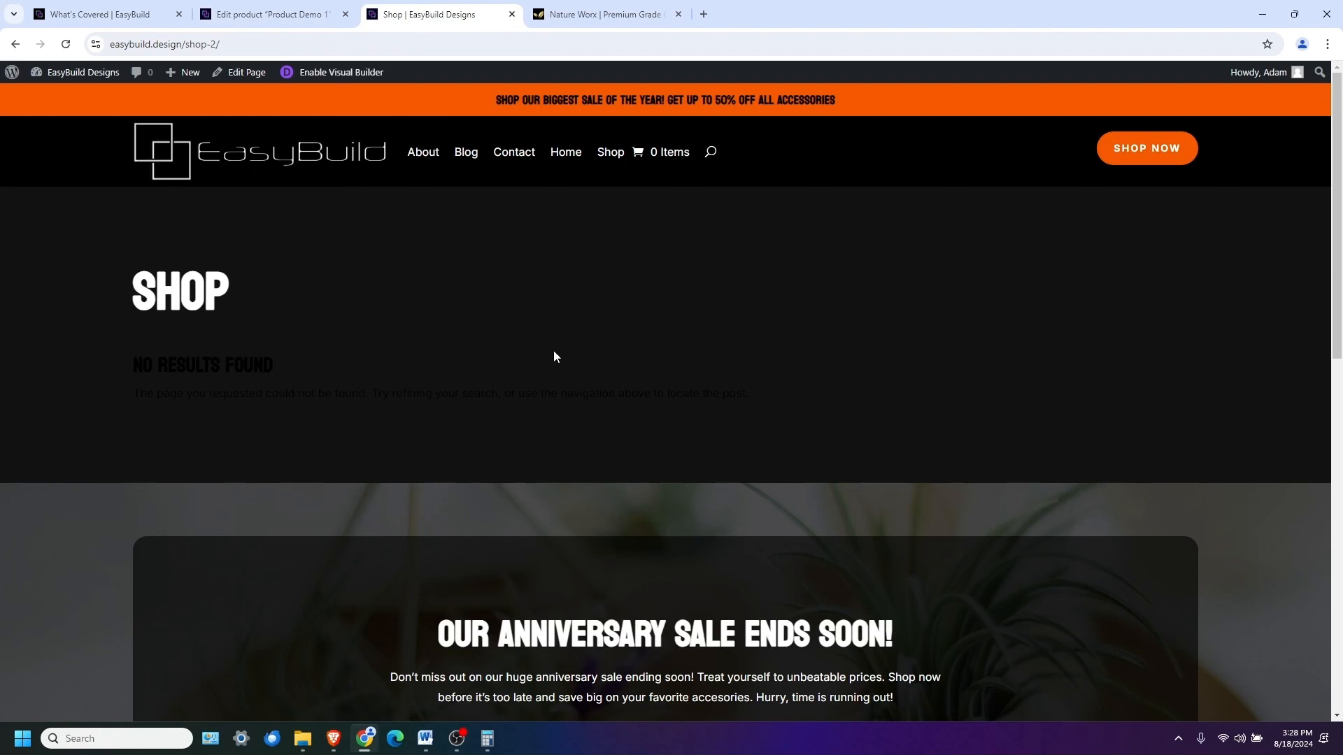
key(F5)
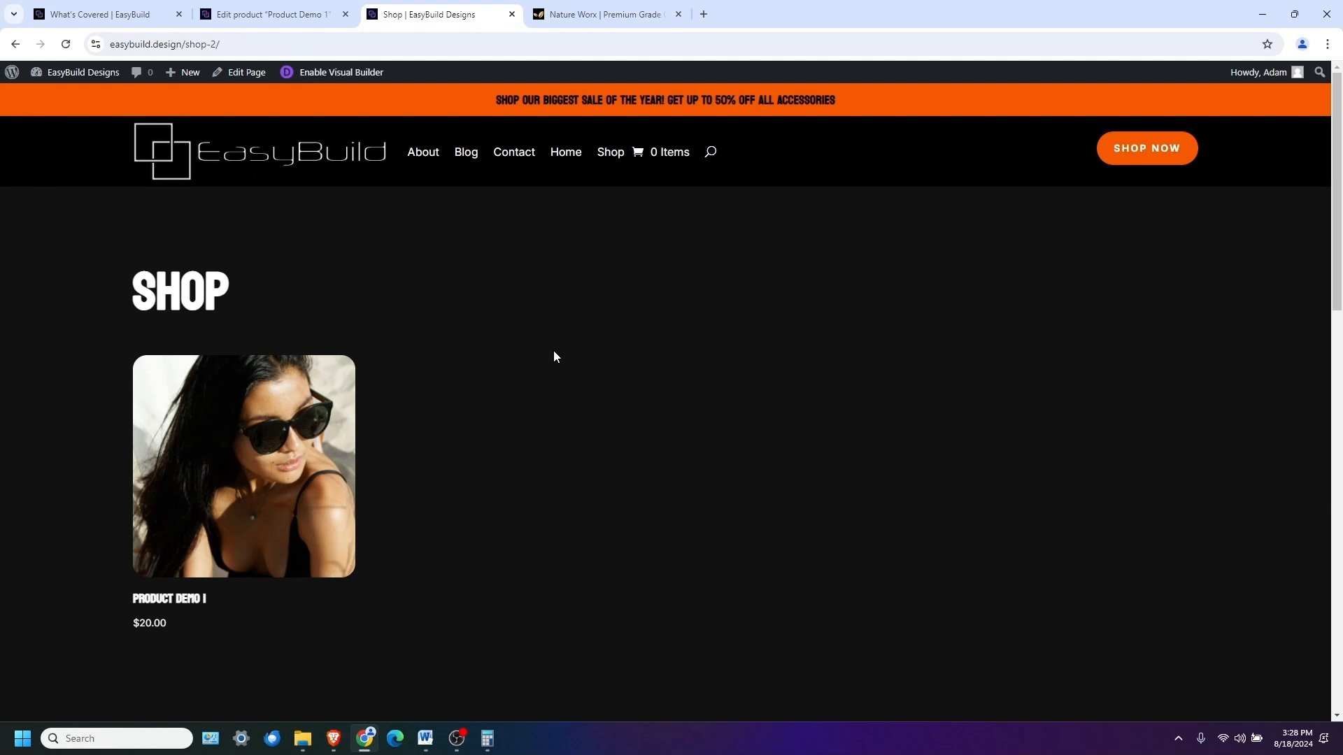
scroll(554, 357, down, 2)
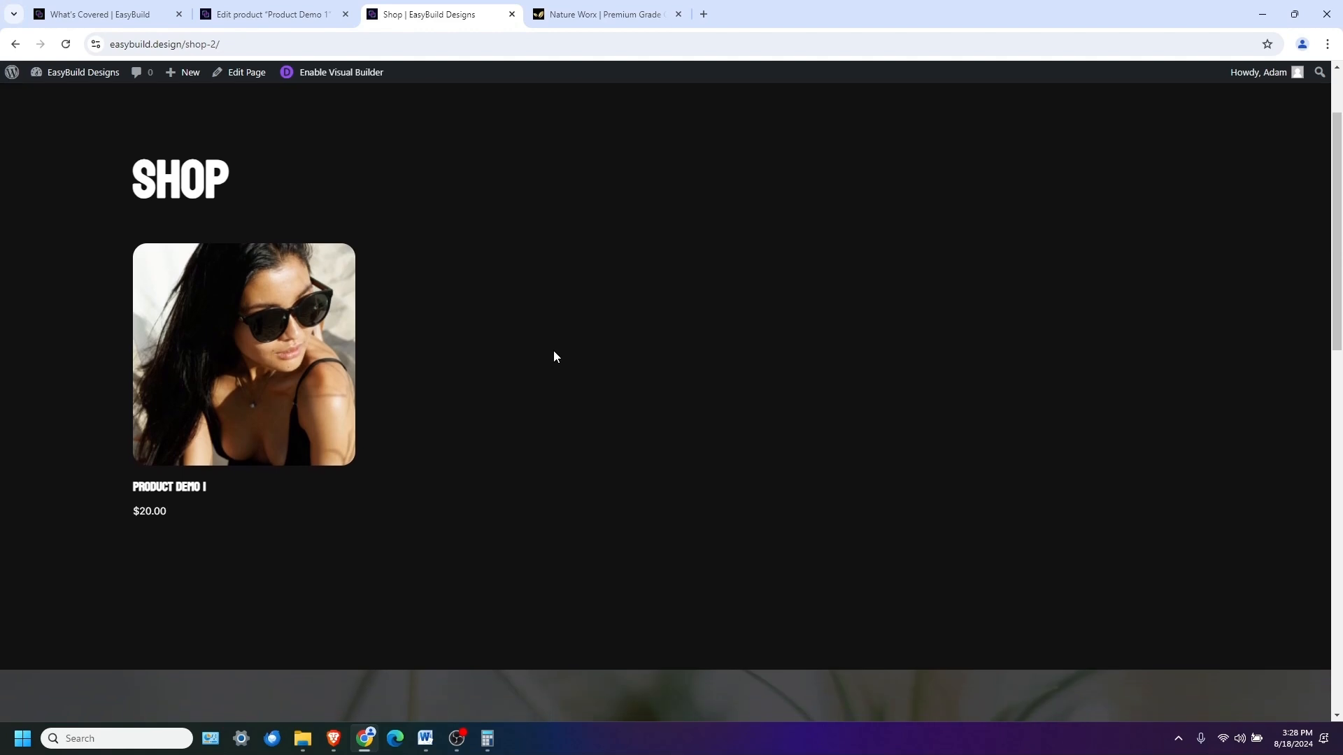
scroll(554, 357, down, 2)
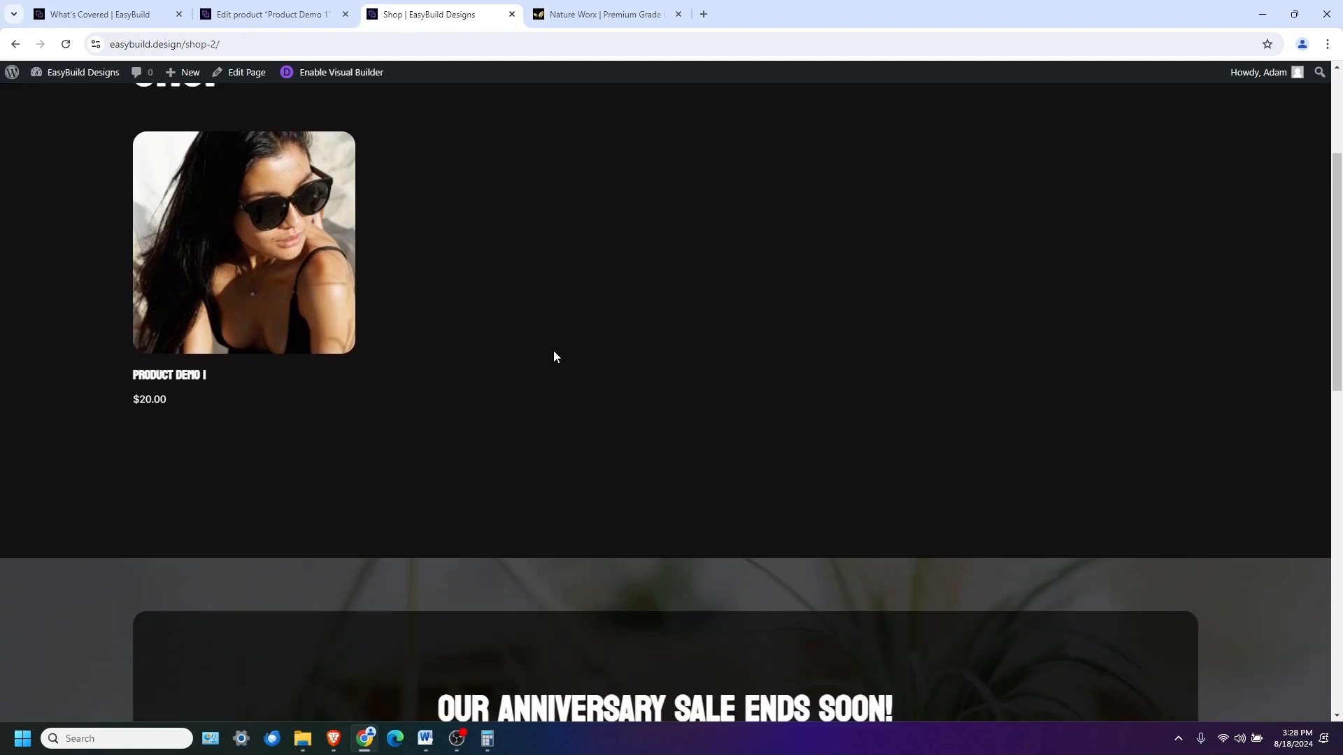
scroll(553, 357, down, 1)
scroll(553, 357, up, 5)
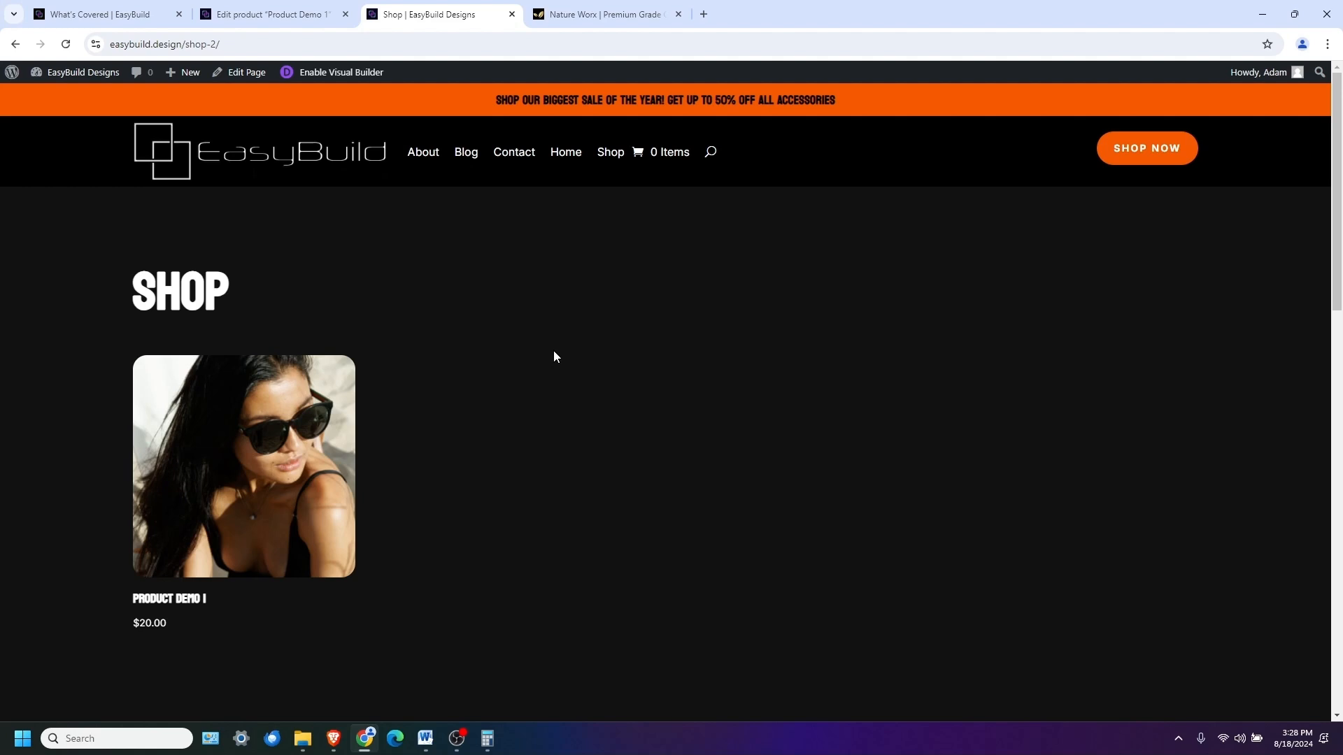
Open the Product Demo 1 page from the shop and examine its gallery, descriptions, price and reviews section
click(204, 493)
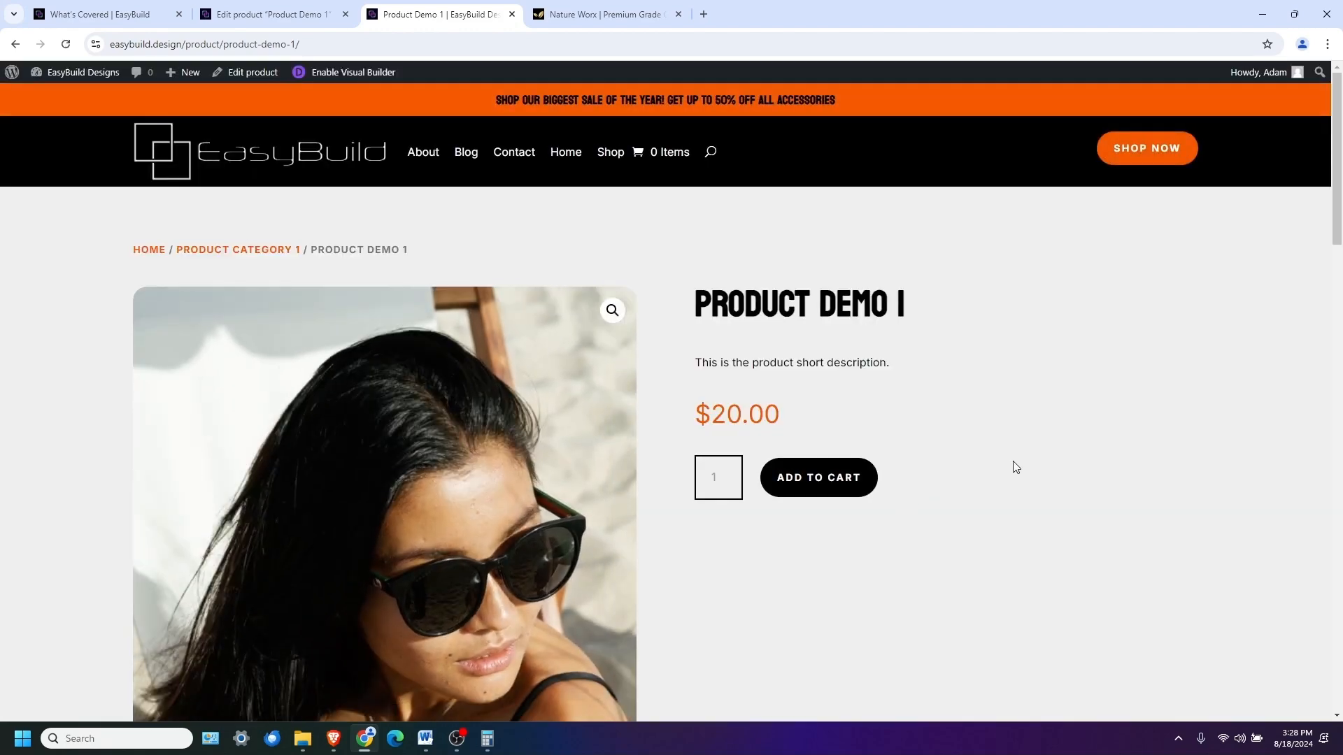
scroll(1013, 463, down, 10)
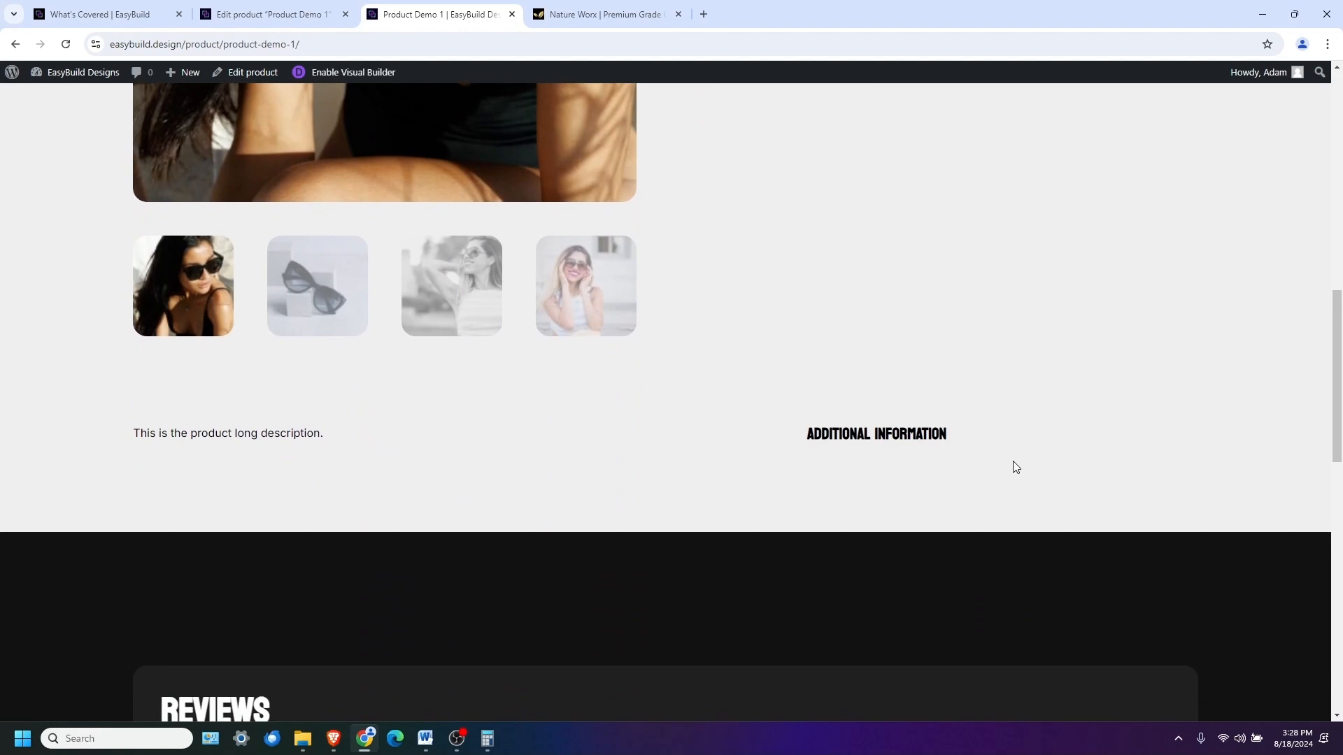
scroll(1013, 465, down, 2)
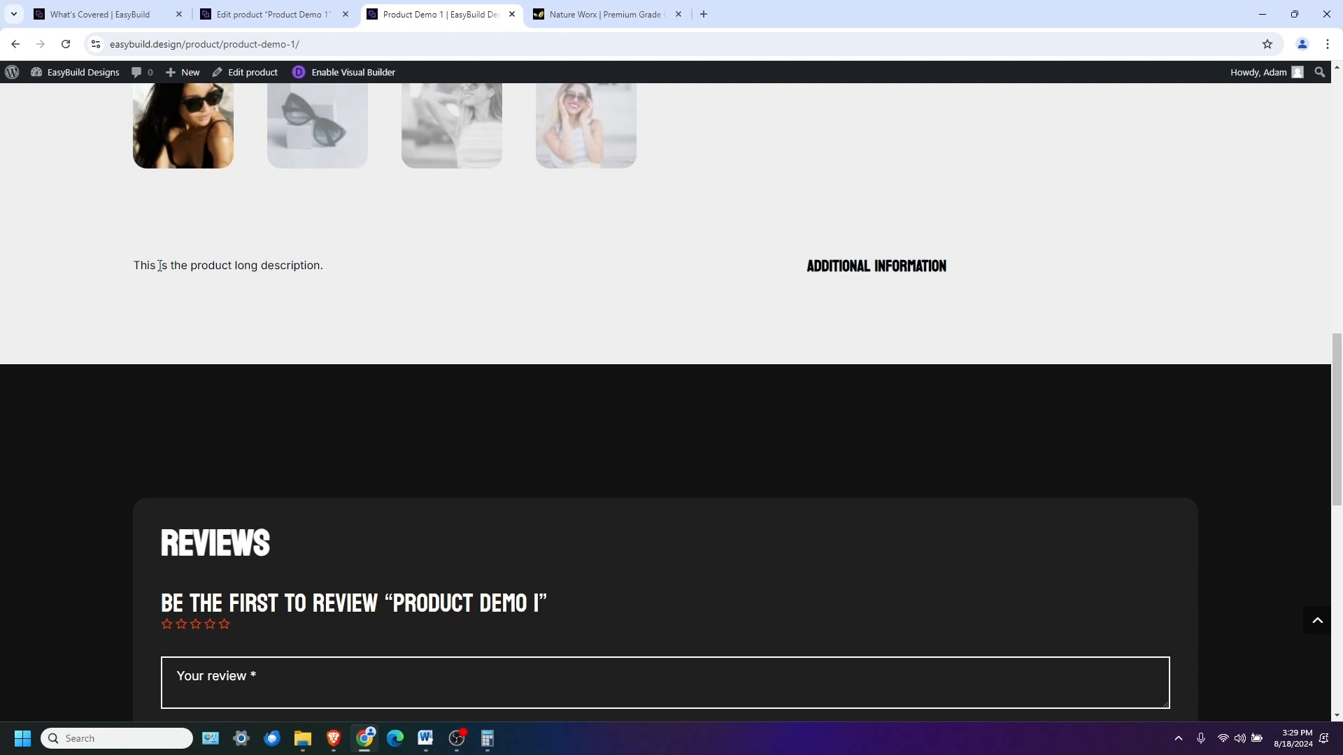
drag(135, 265, 325, 270)
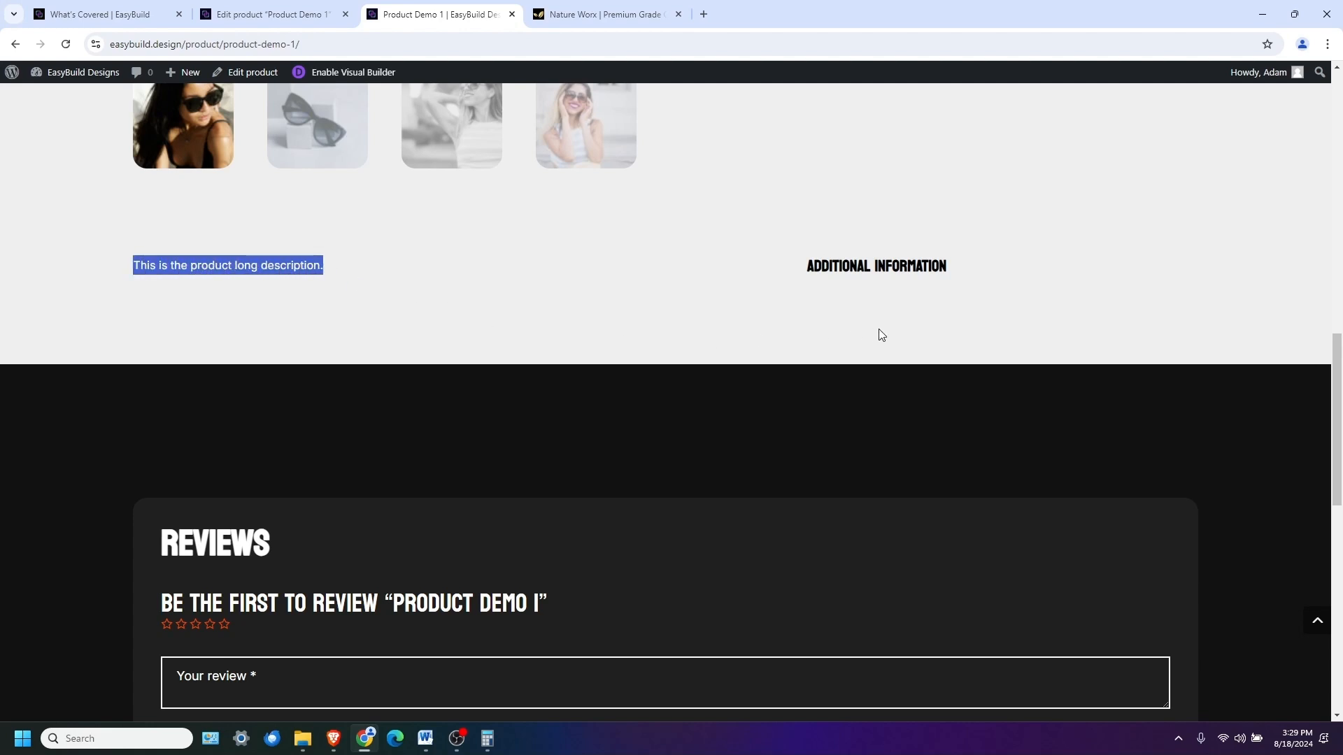
scroll(509, 597, down, 5)
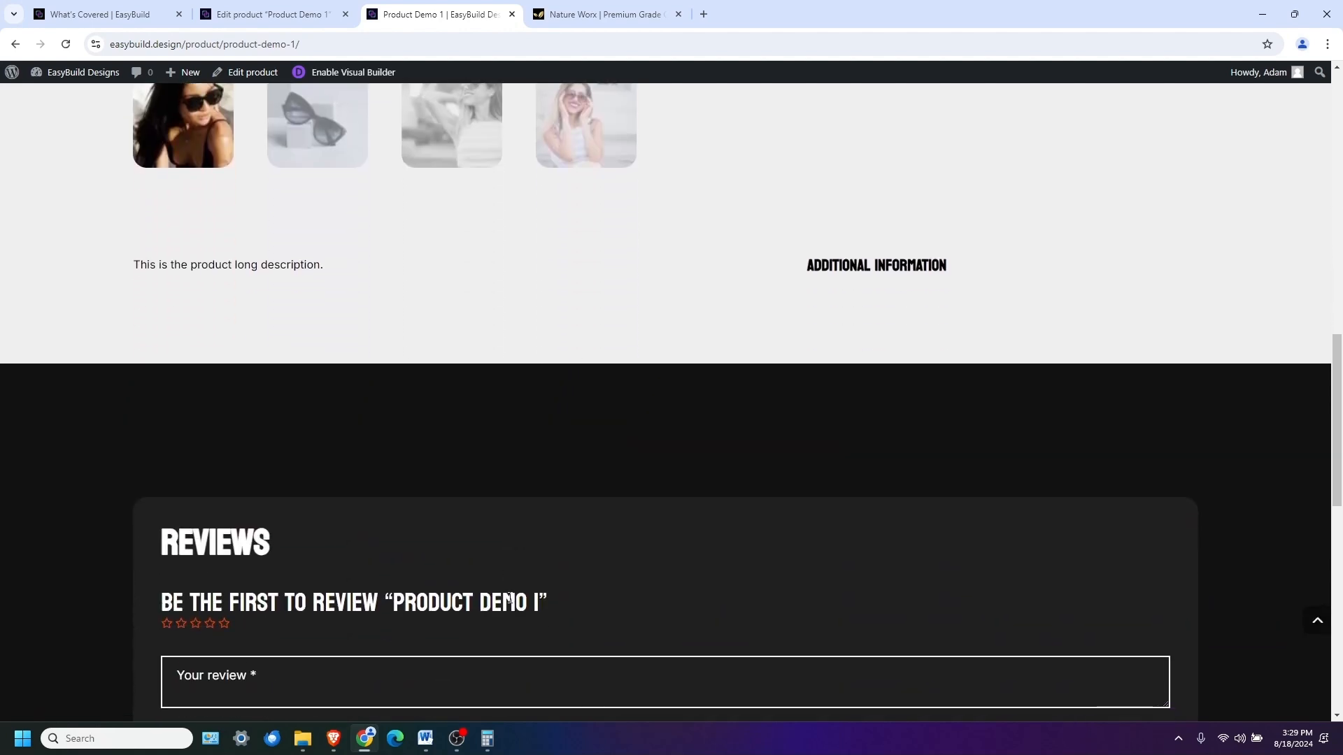
scroll(509, 598, down, 3)
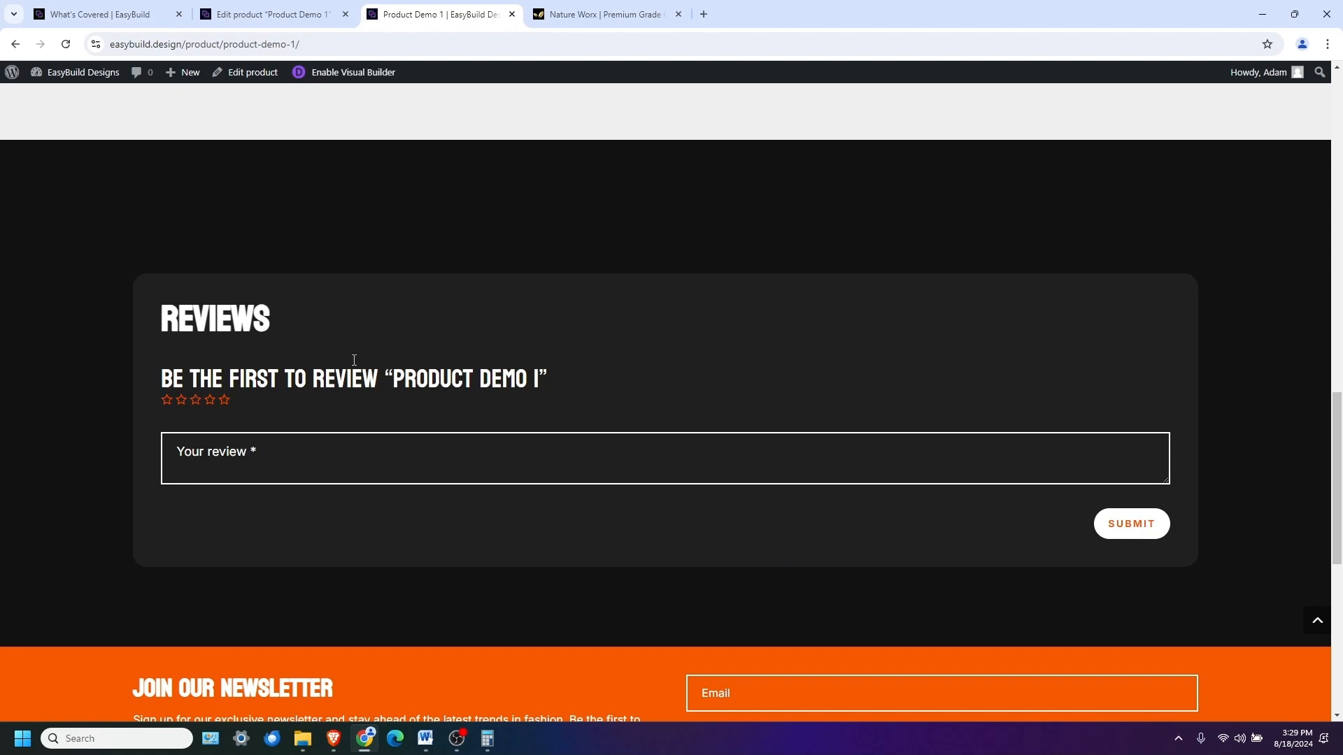
scroll(578, 467, down, 8)
scroll(578, 467, up, 5)
scroll(577, 463, up, 15)
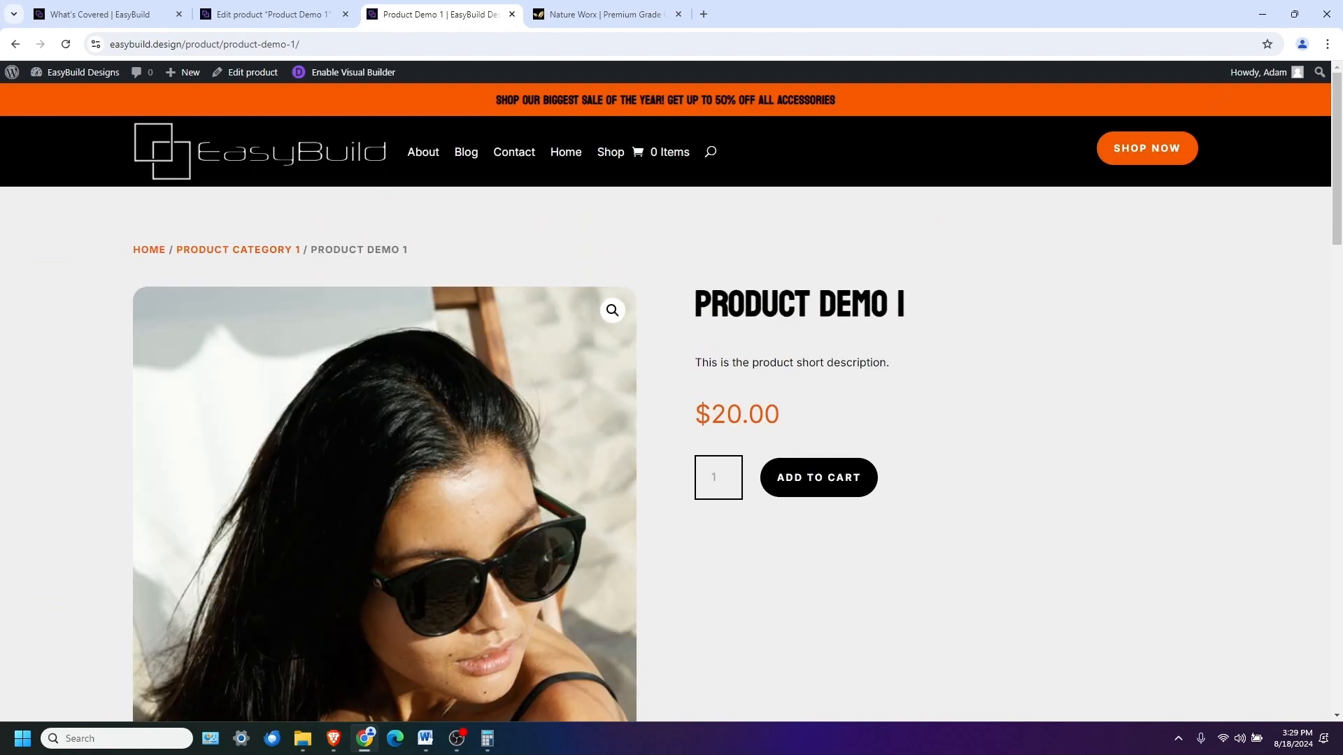
Add one Product Demo 1 to the cart and review the cart page with its totals section
click(824, 489)
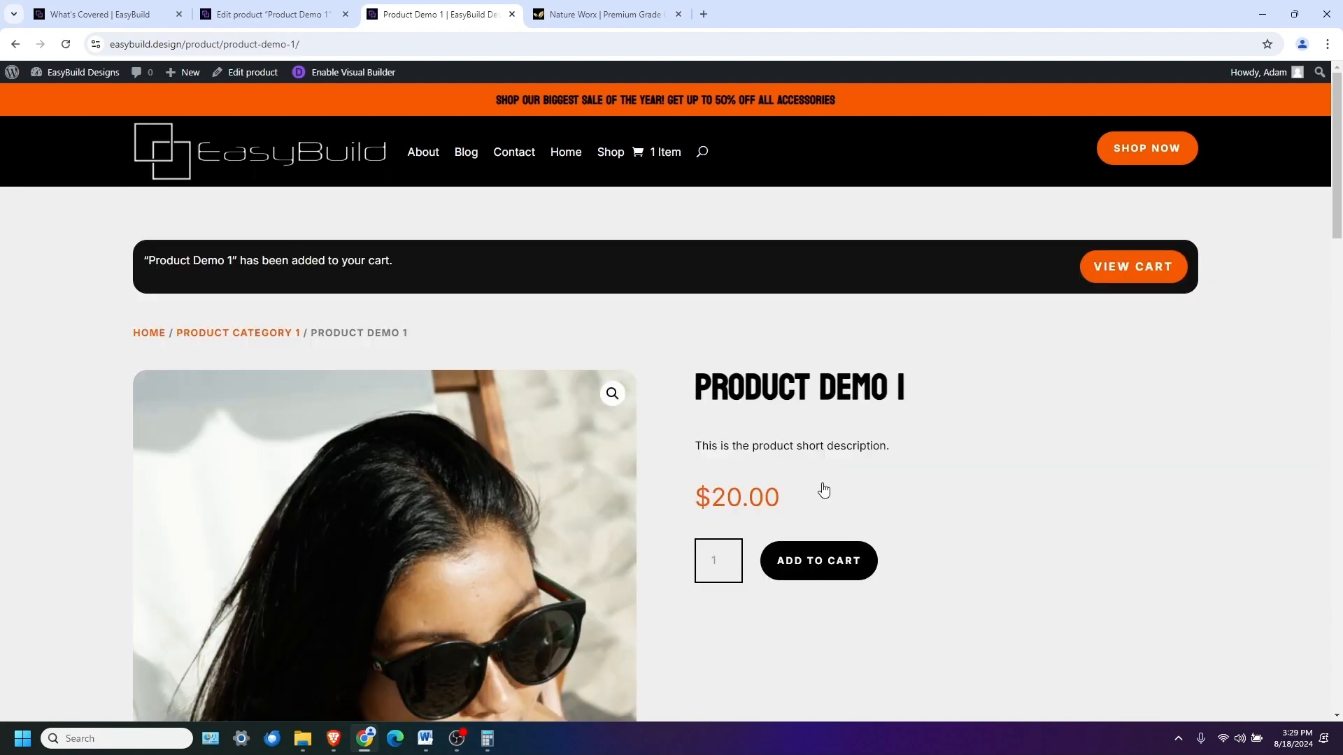
click(1140, 268)
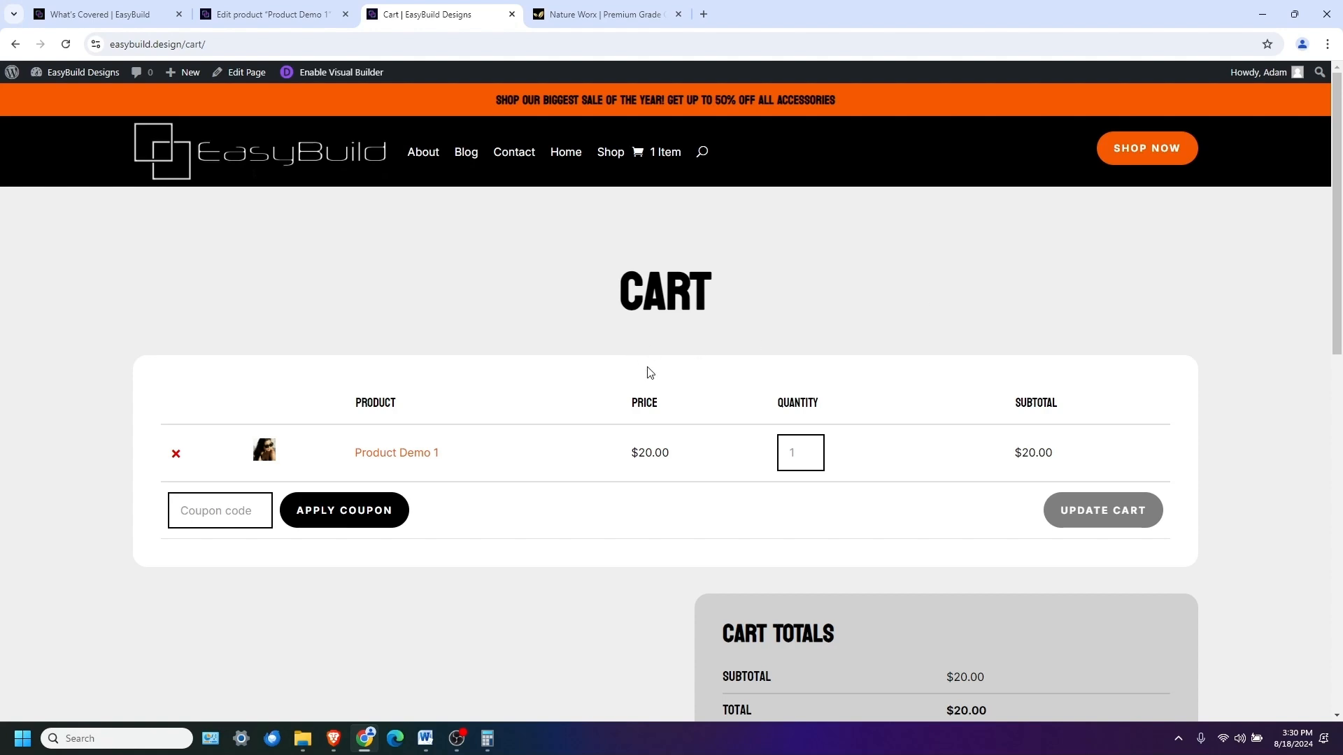
scroll(650, 370, down, 2)
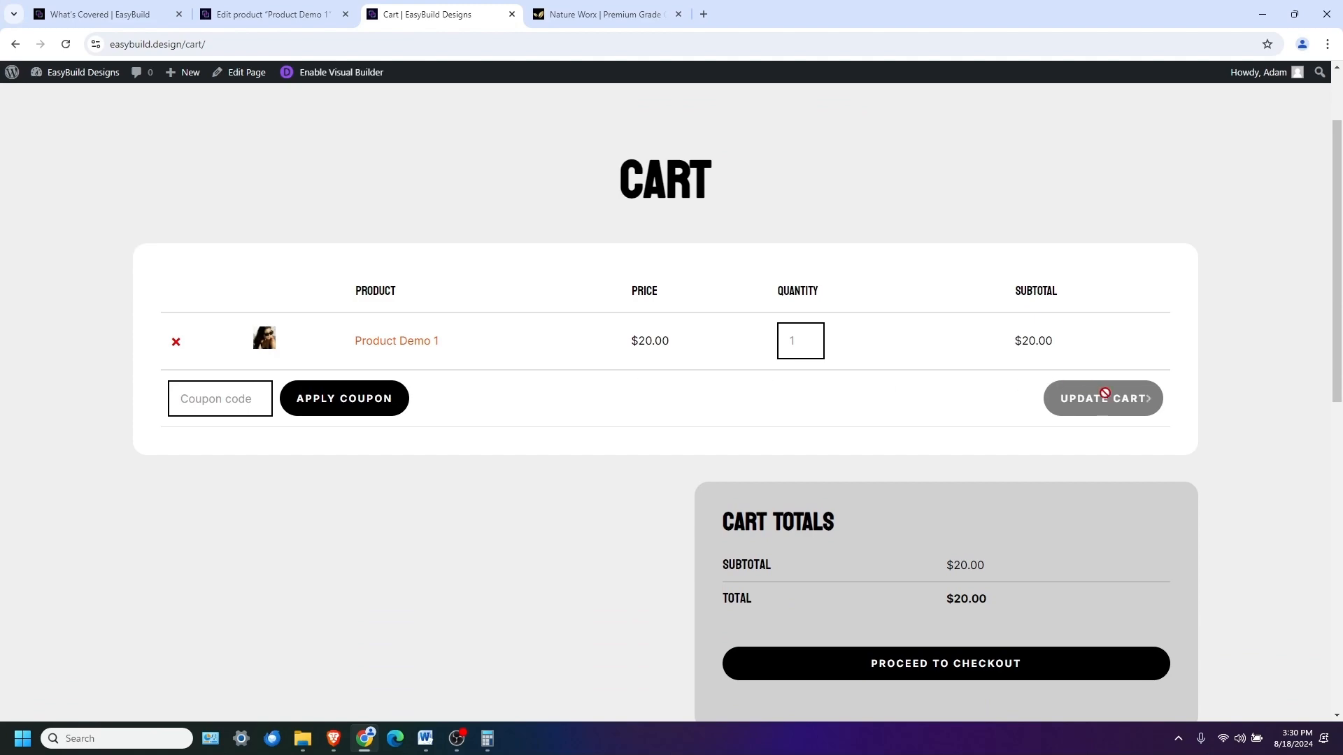
scroll(1168, 422, down, 3)
scroll(1168, 421, down, 3)
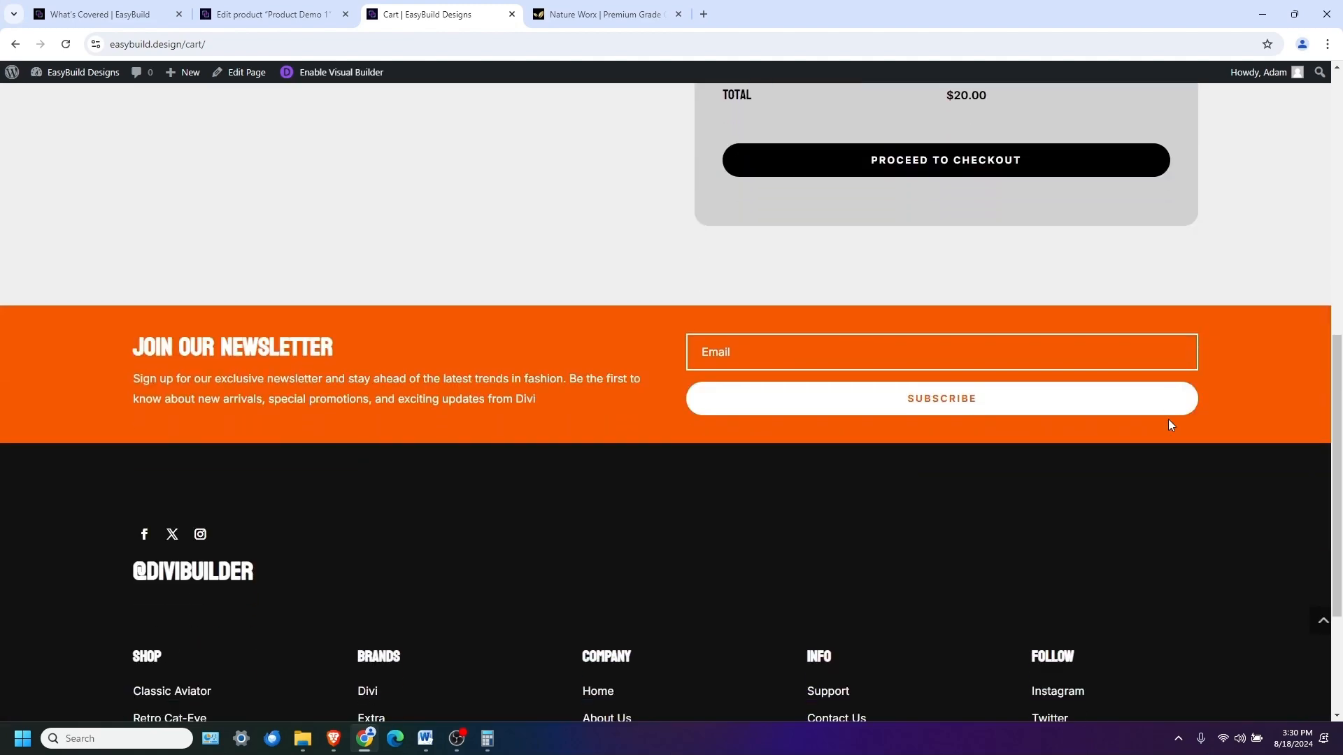
scroll(1168, 420, up, 7)
scroll(1170, 425, down, 2)
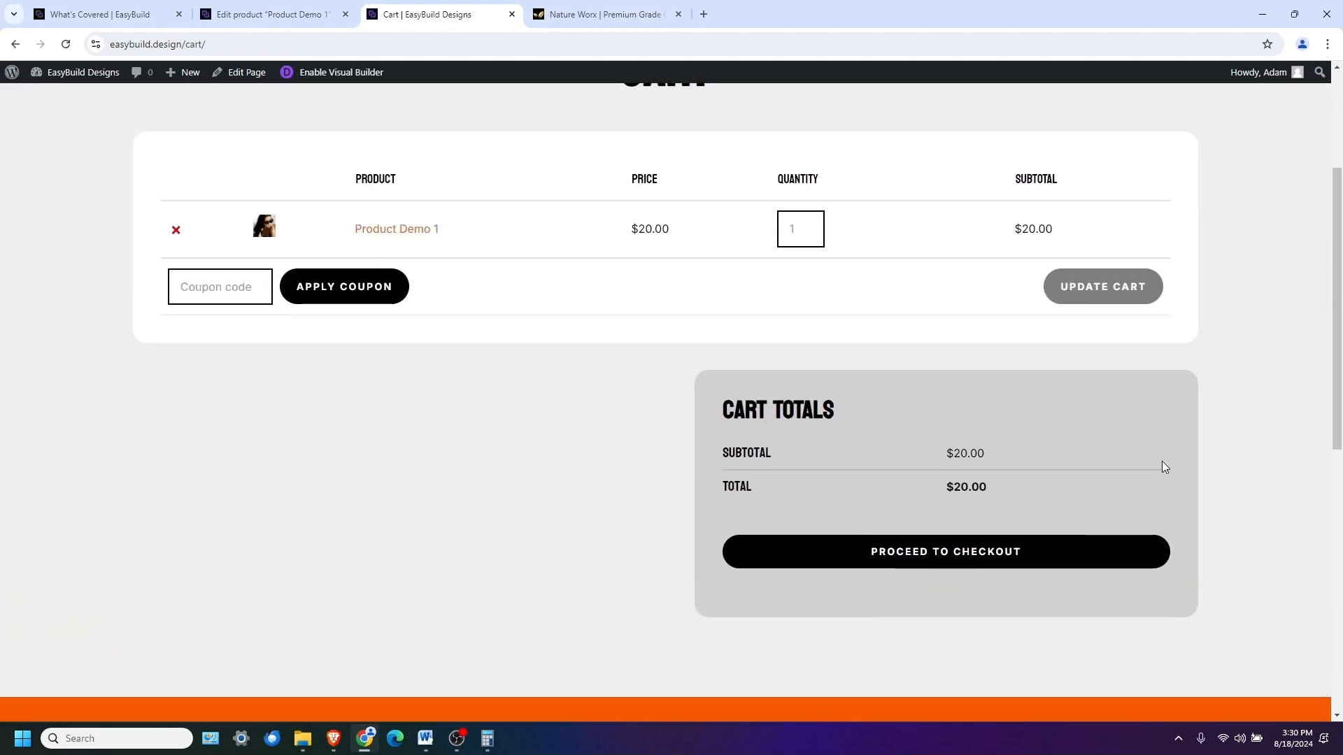
Proceed to checkout and examine the billing form, order summary, payment notice and additional information section
click(932, 560)
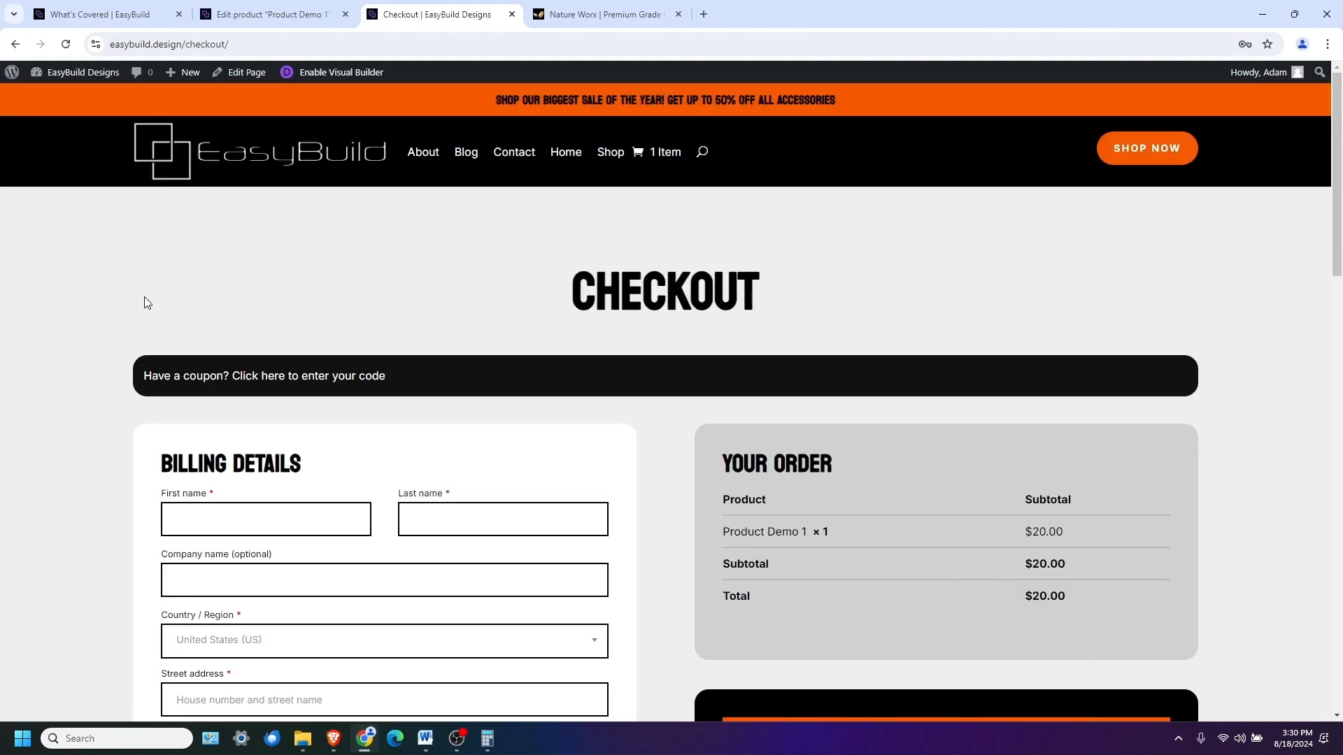
scroll(90, 305, down, 4)
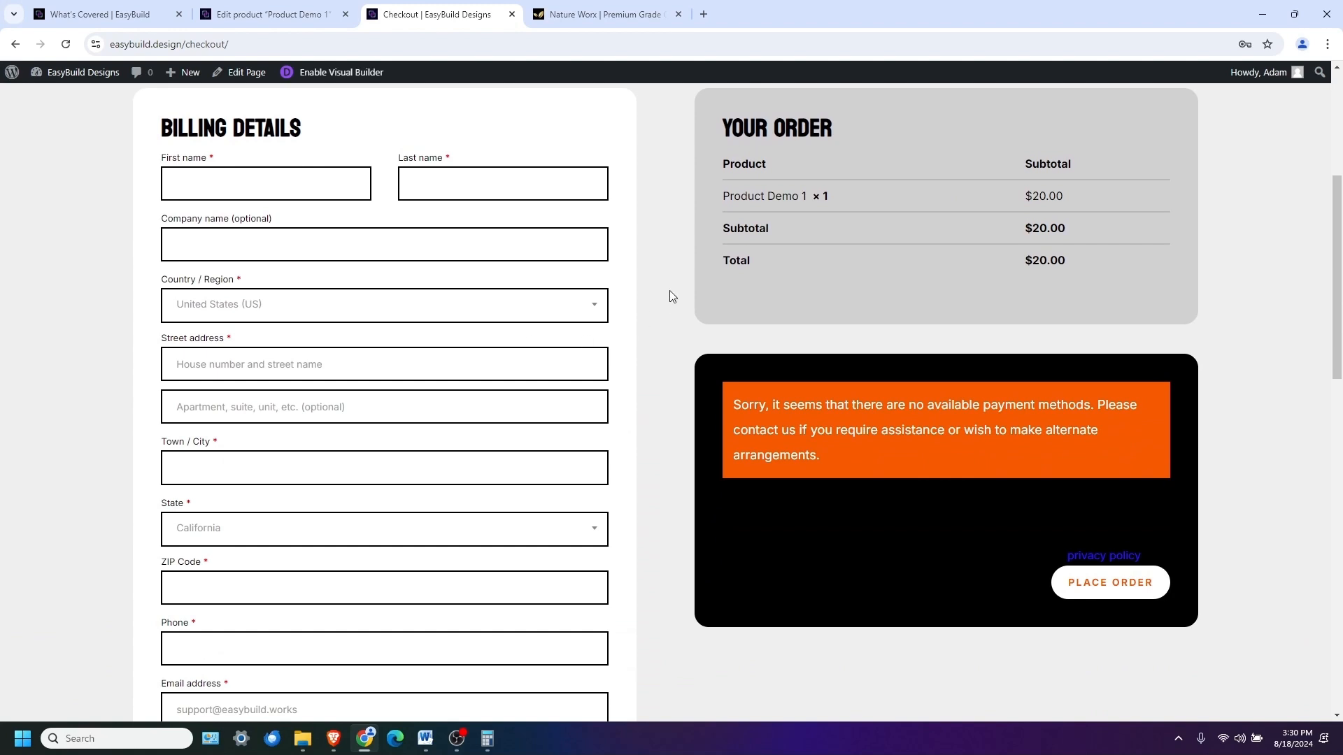
scroll(675, 271, down, 2)
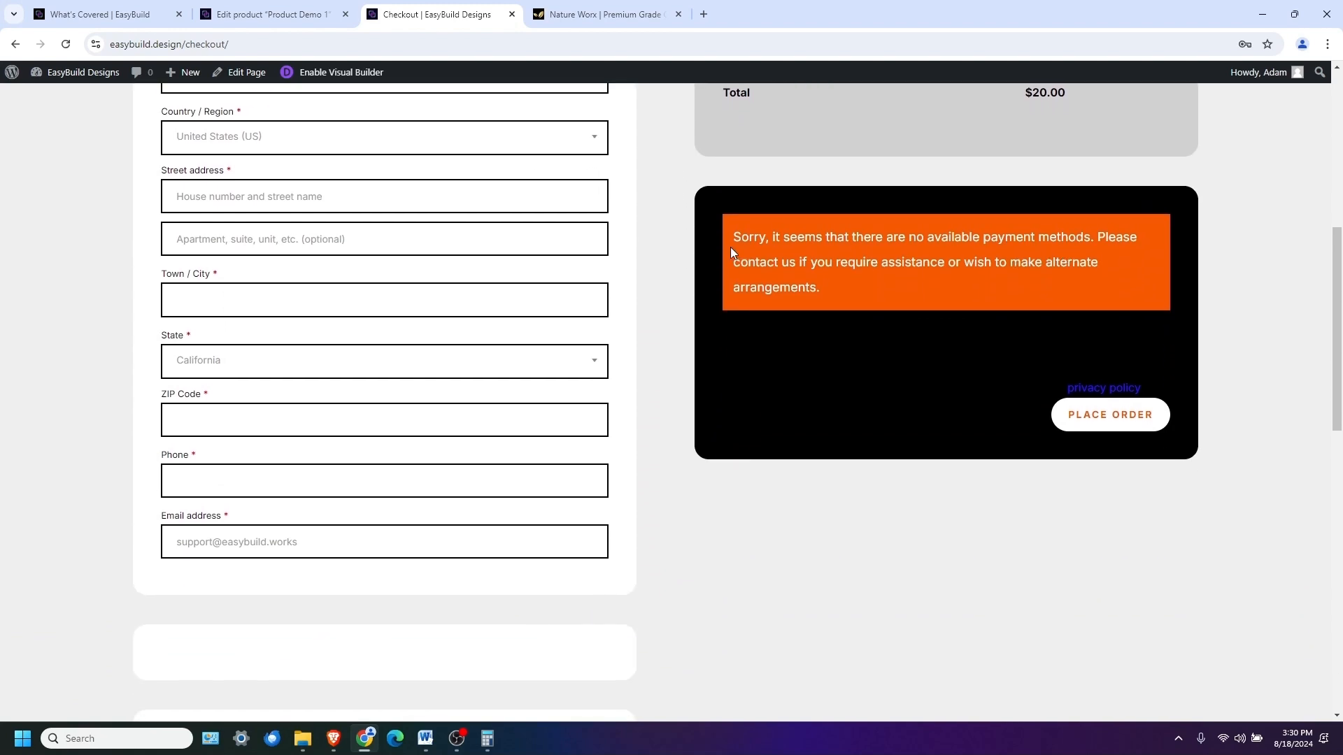
drag(740, 225, 894, 278)
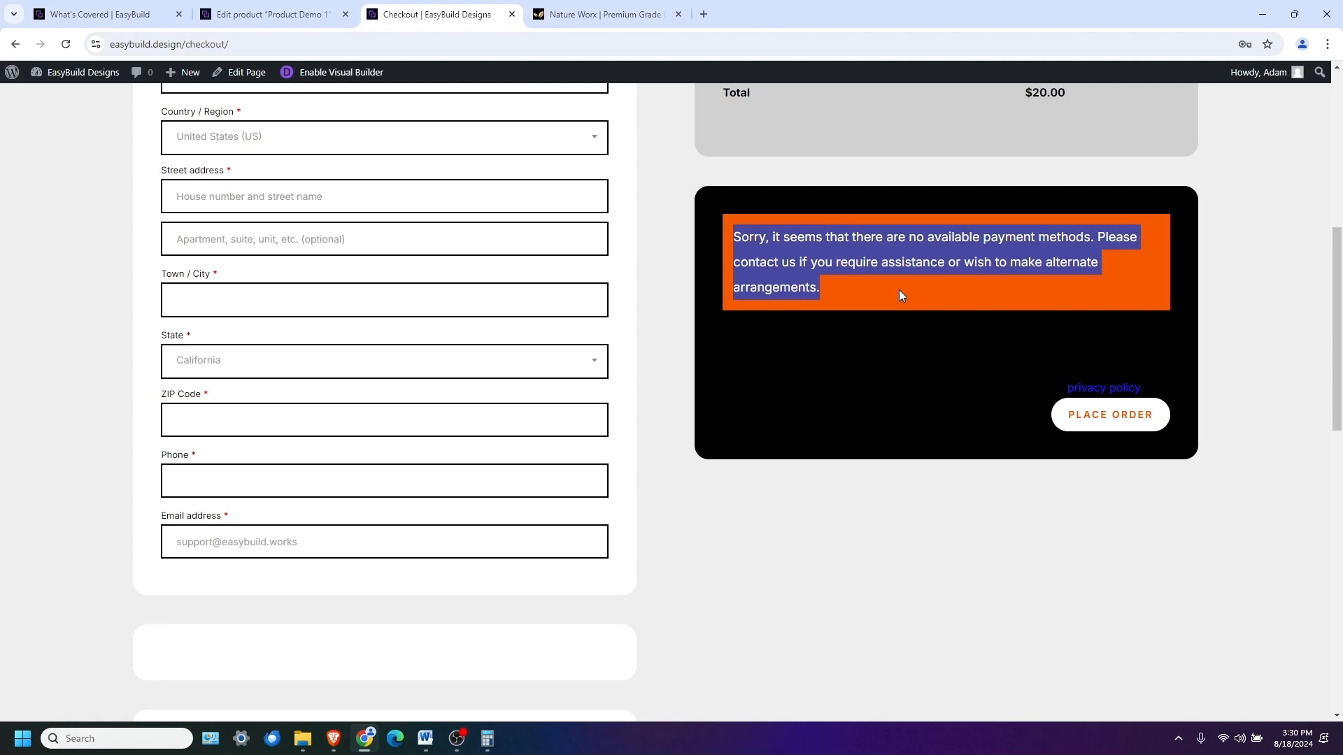
click(899, 289)
scroll(842, 584, down, 4)
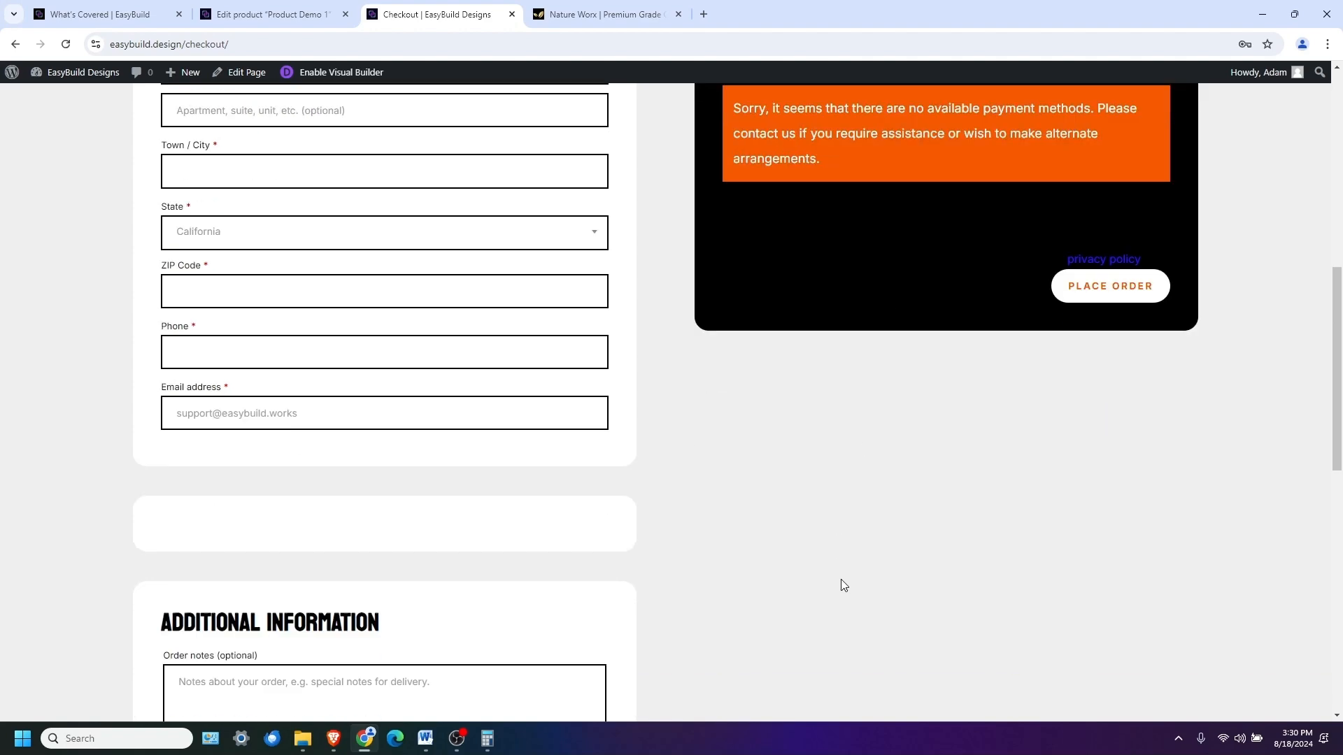
scroll(842, 584, up, 10)
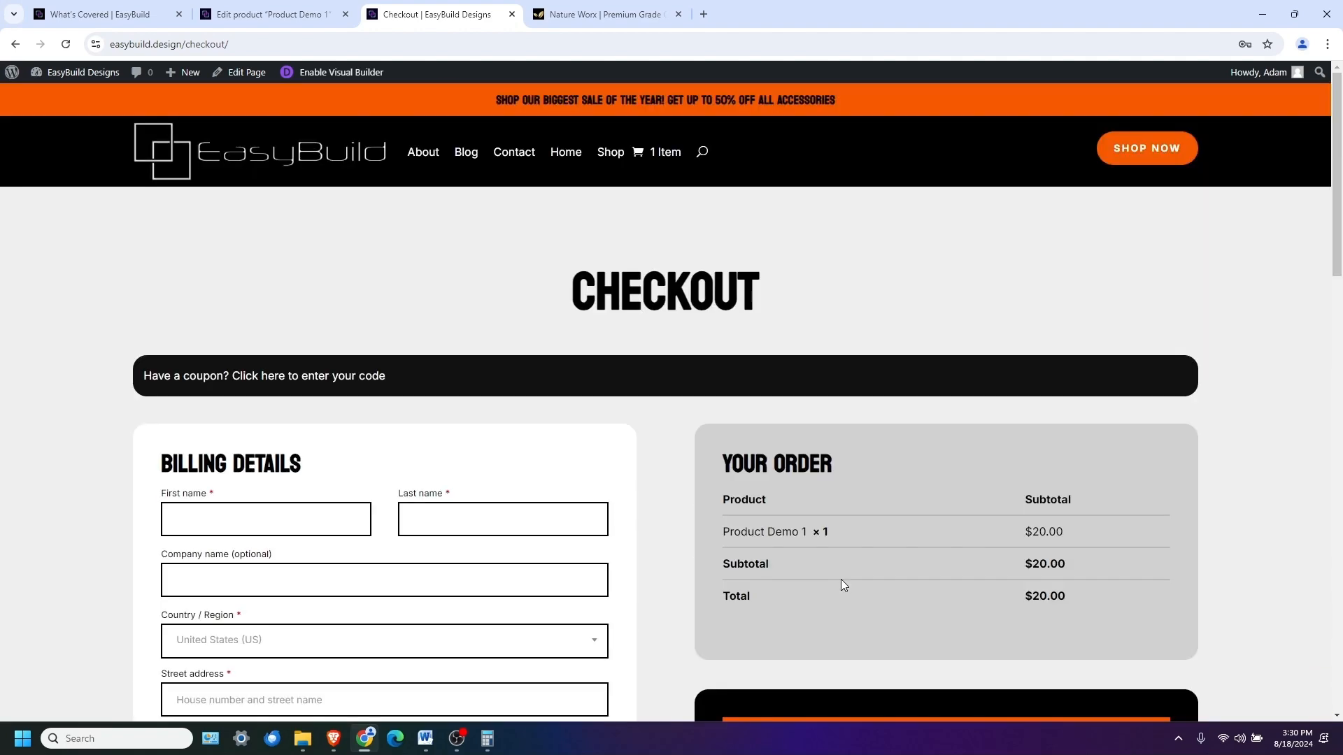
Open the WooCommerce settings in the WordPress admin and return to the store's checkout page
click(255, 18)
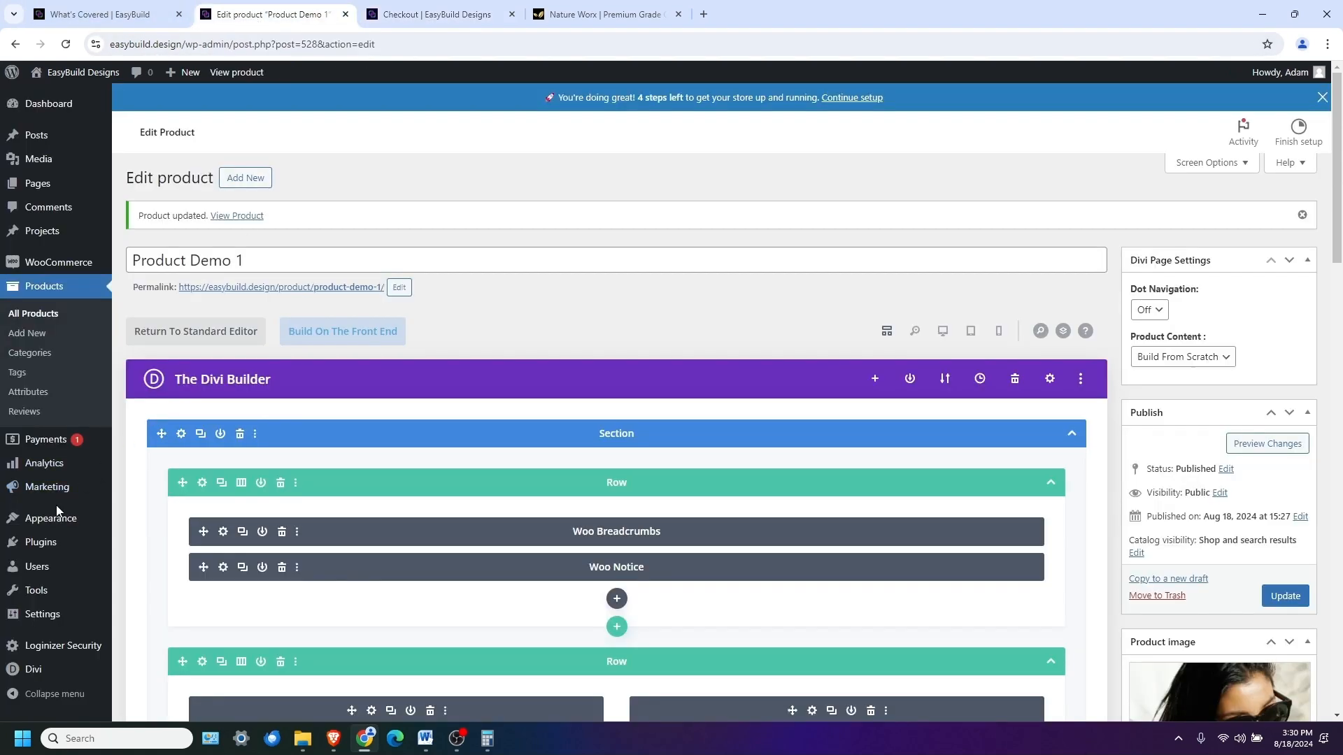
mouse_move(48, 519)
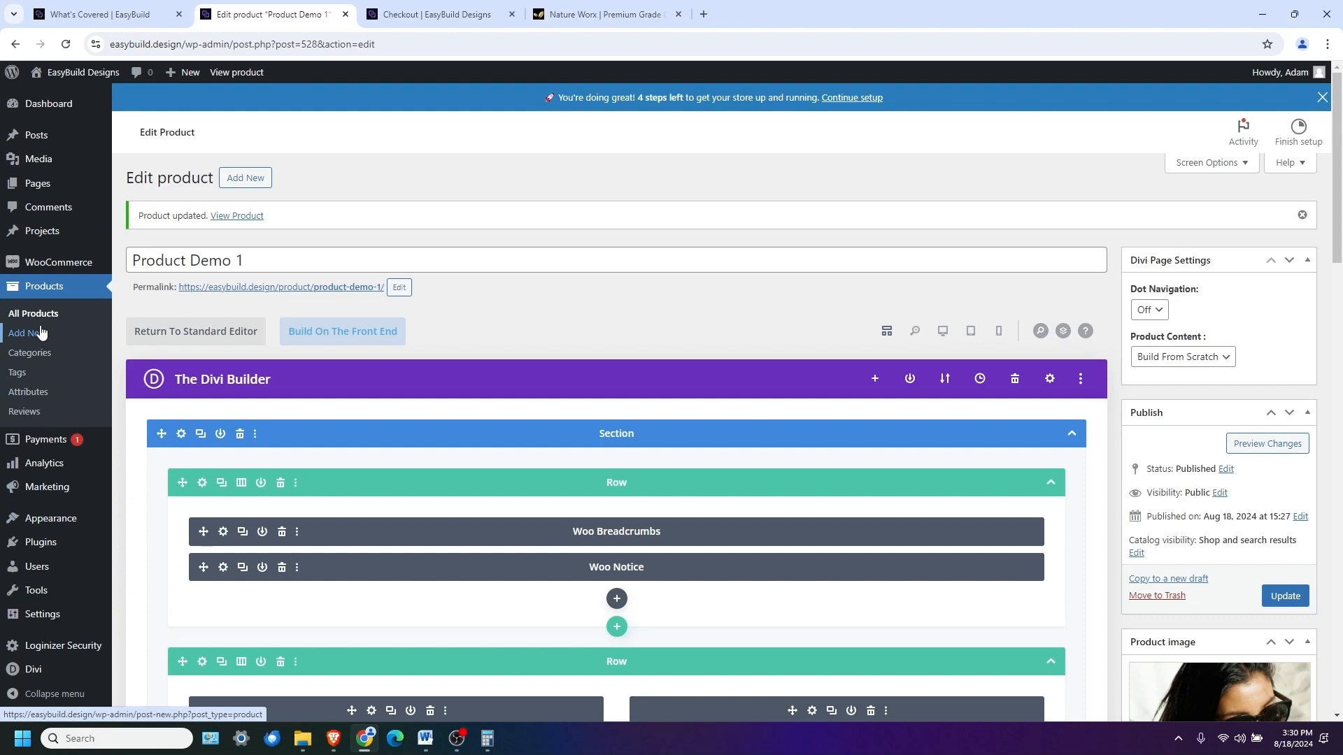
mouse_move(42, 263)
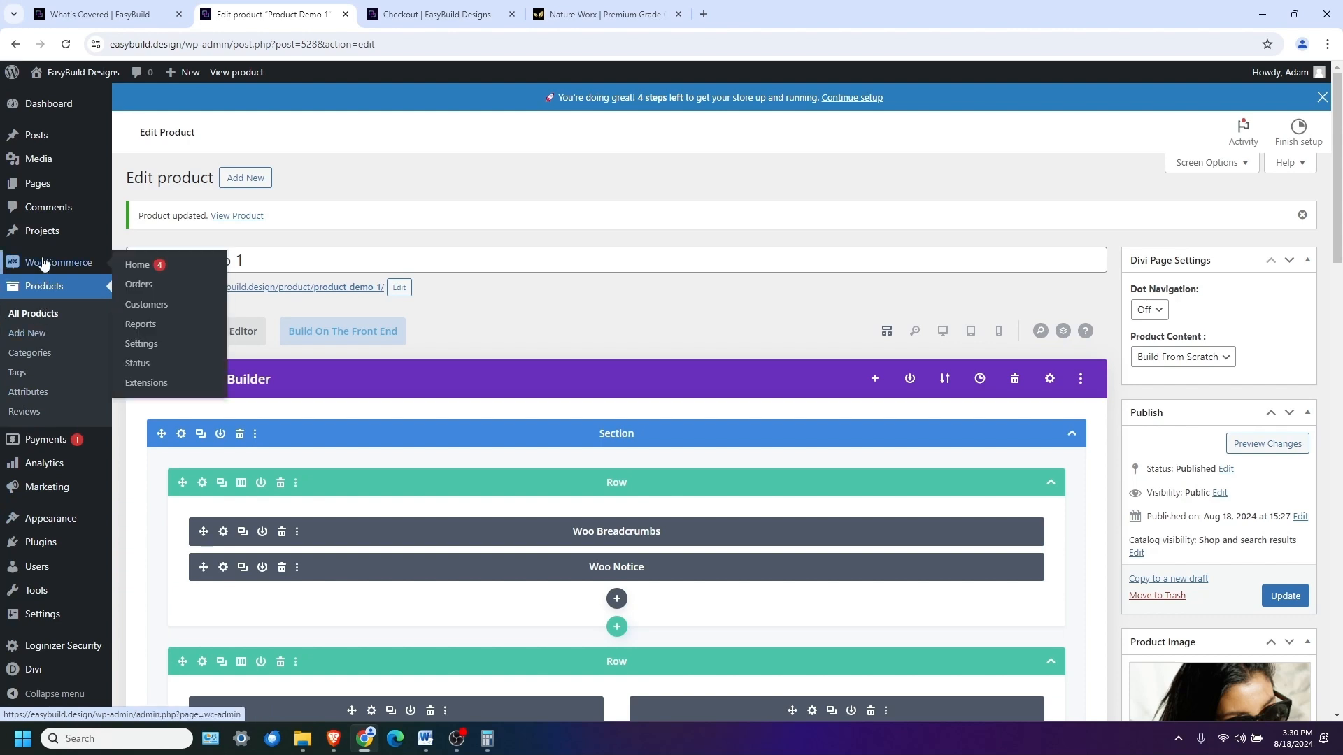
click(142, 345)
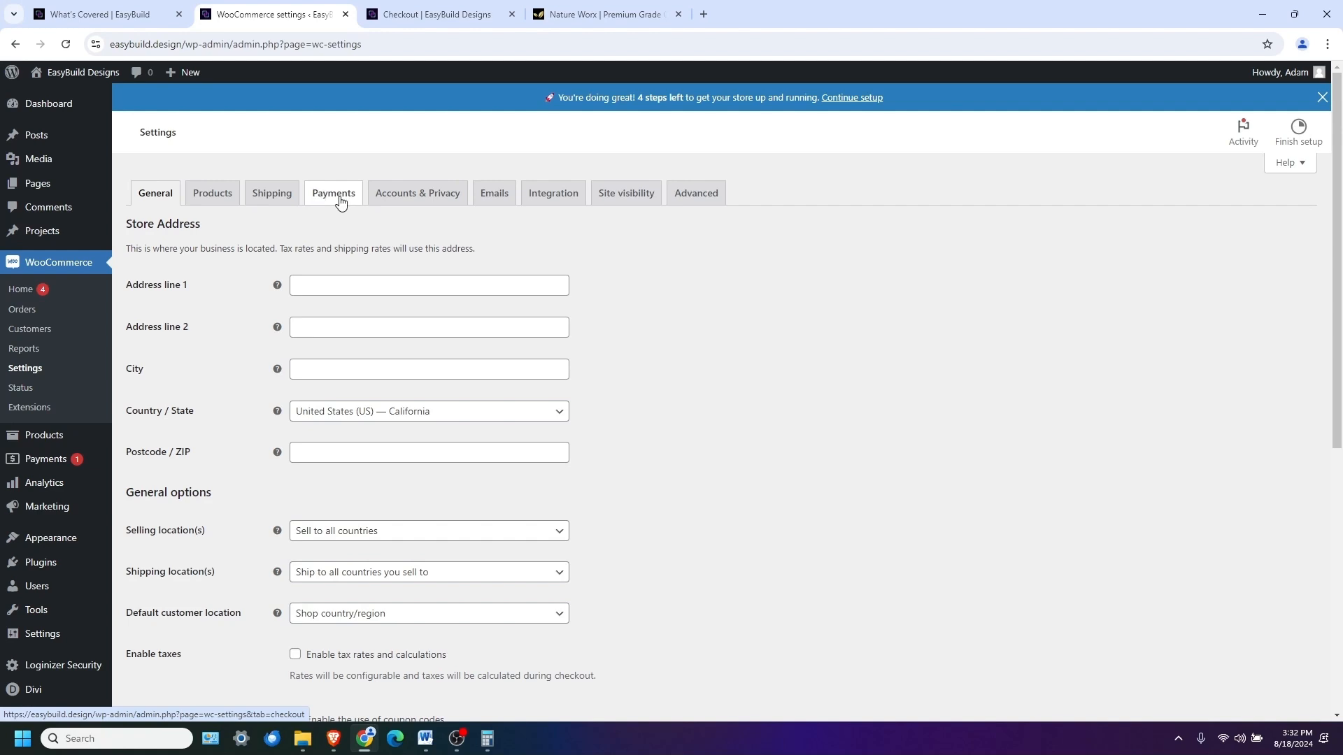
click(447, 14)
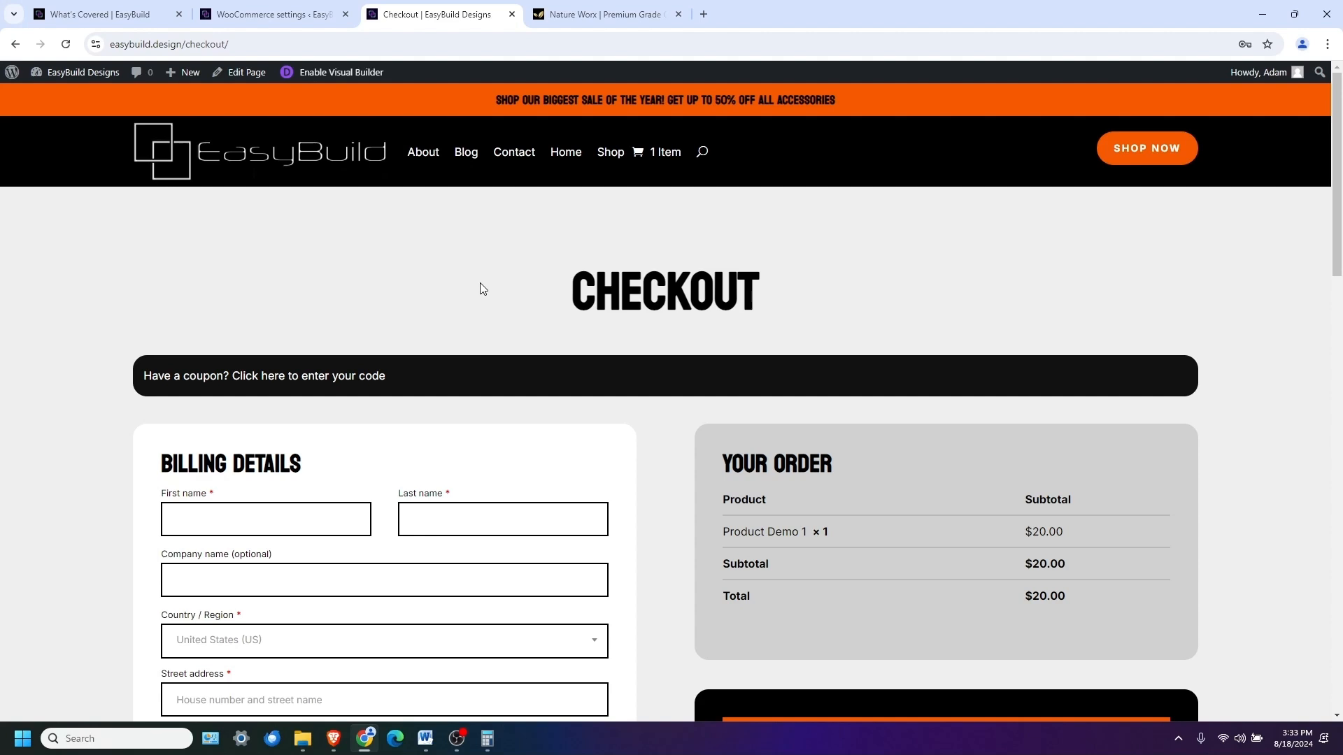
Examine the Nature Worx homepage as an example store, from the flash sale through products and testimonials to the footer
click(619, 15)
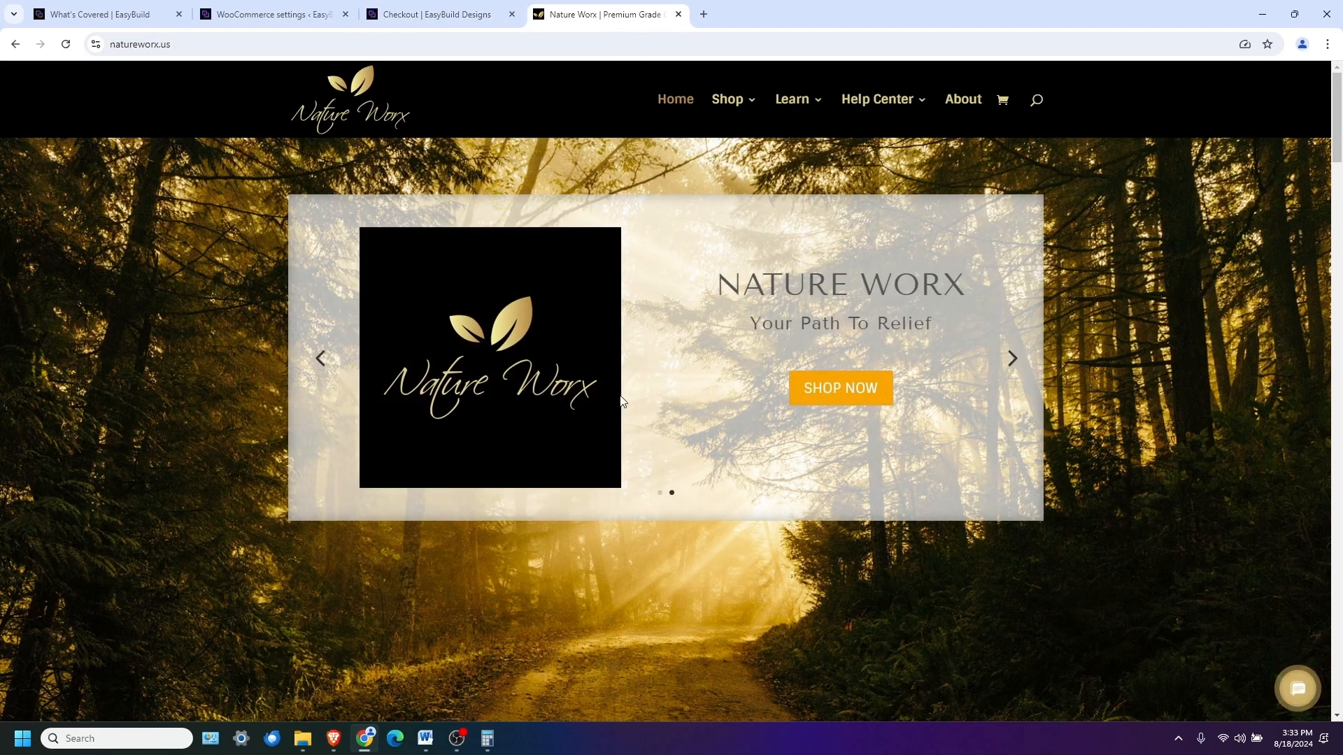
scroll(1134, 372, down, 5)
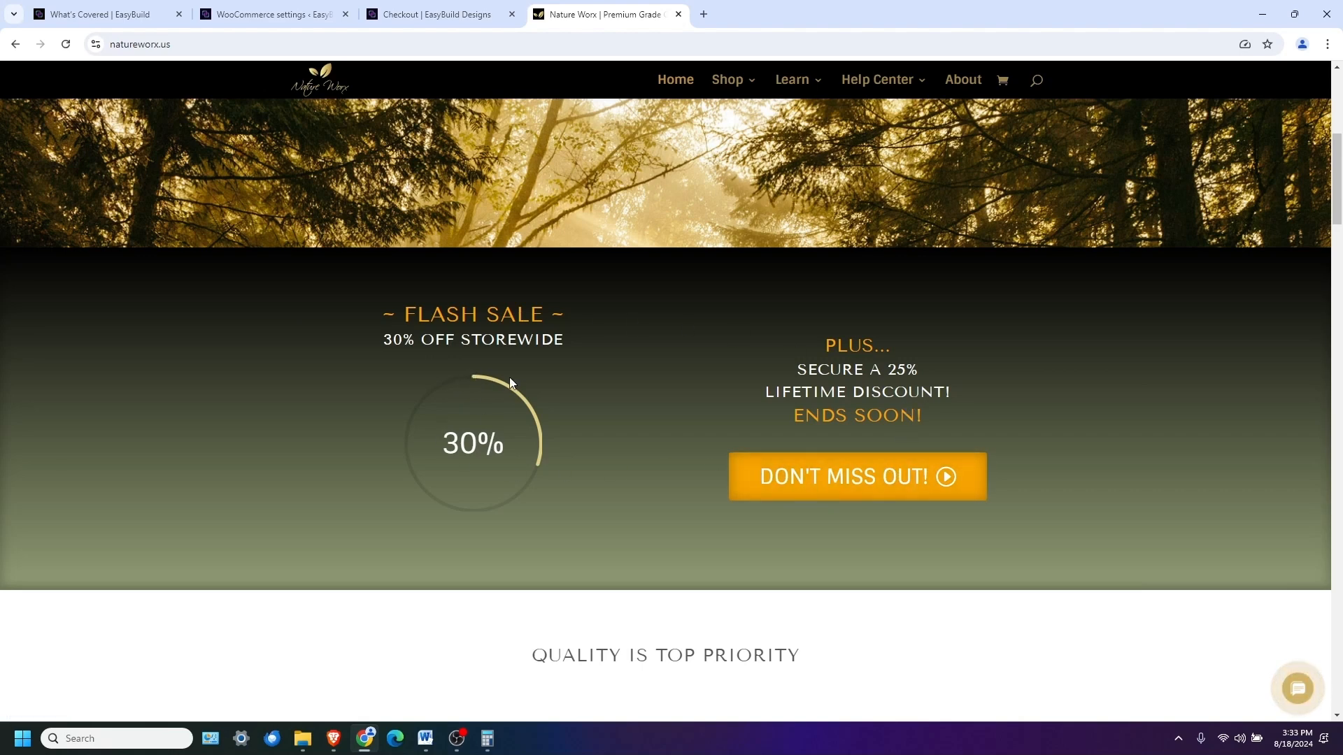
scroll(673, 474, down, 3)
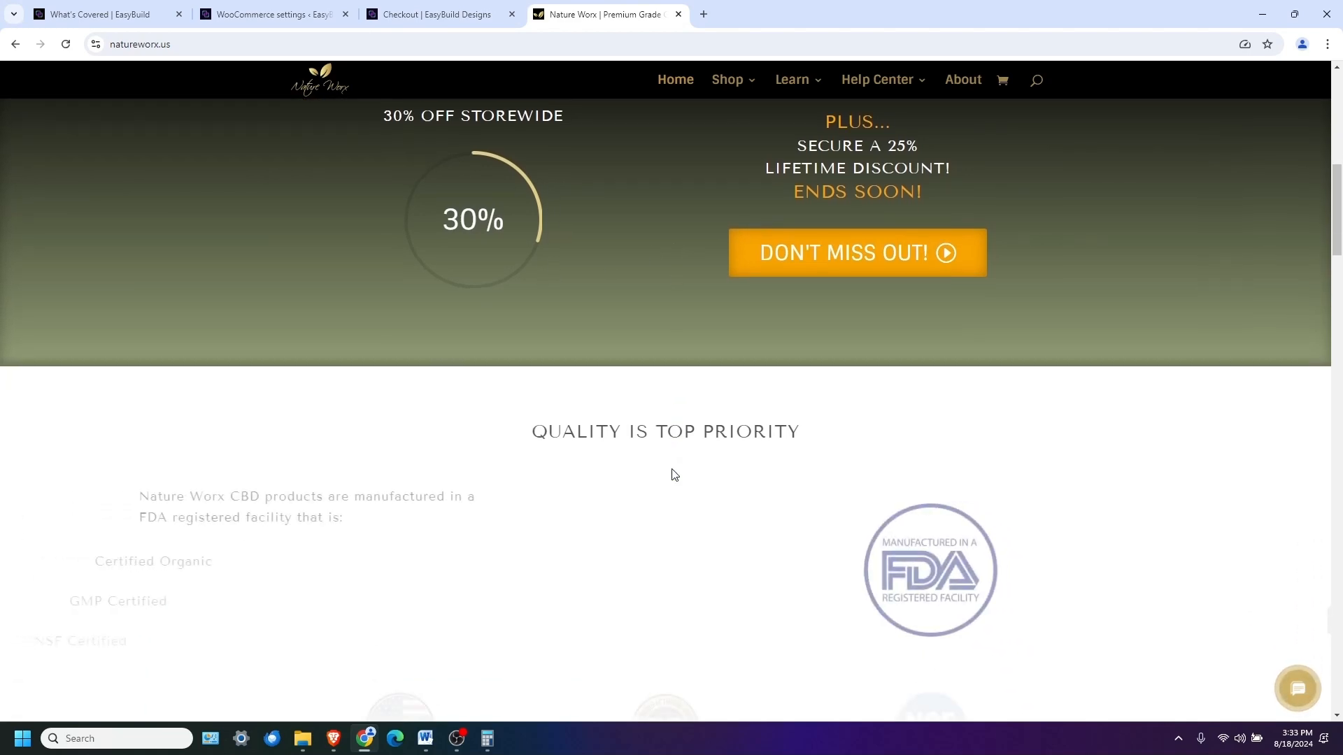
scroll(674, 474, up, 1)
scroll(673, 474, down, 2)
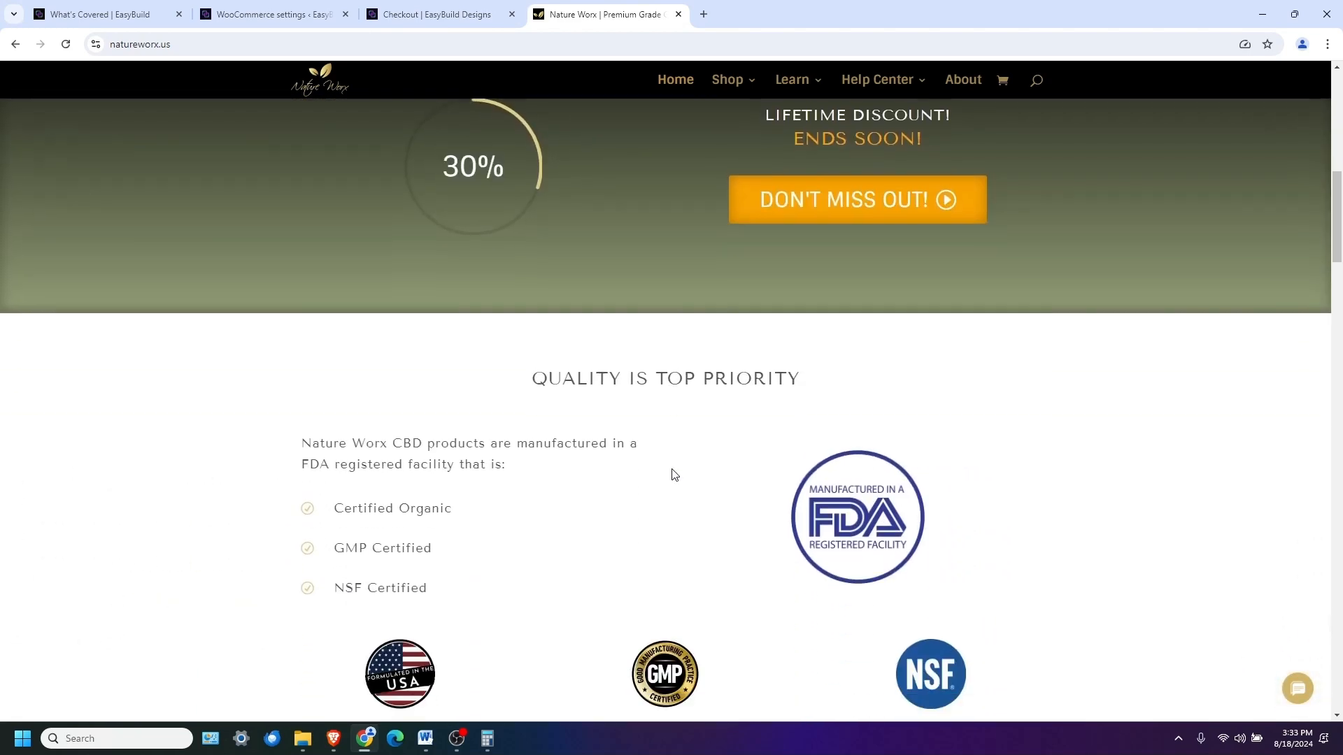
scroll(674, 474, down, 1)
scroll(665, 477, down, 14)
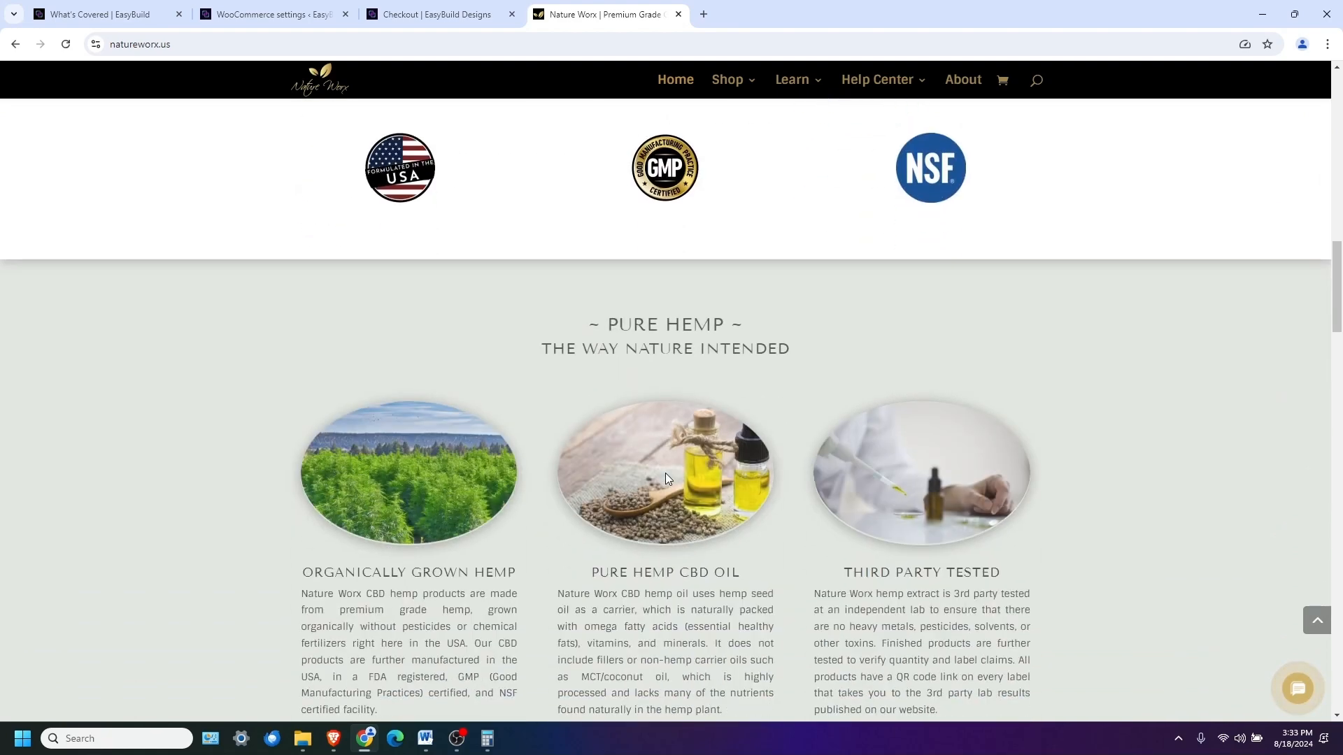
scroll(667, 479, down, 3)
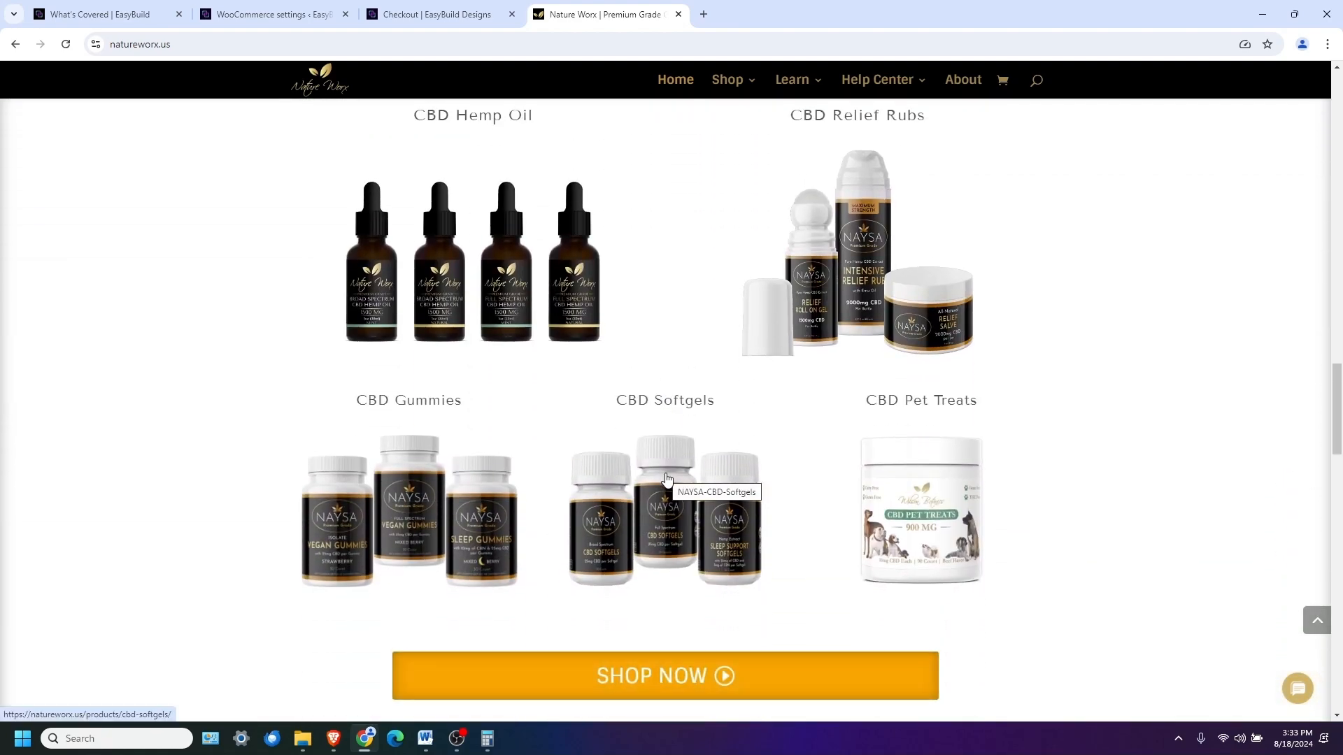
scroll(665, 478, down, 8)
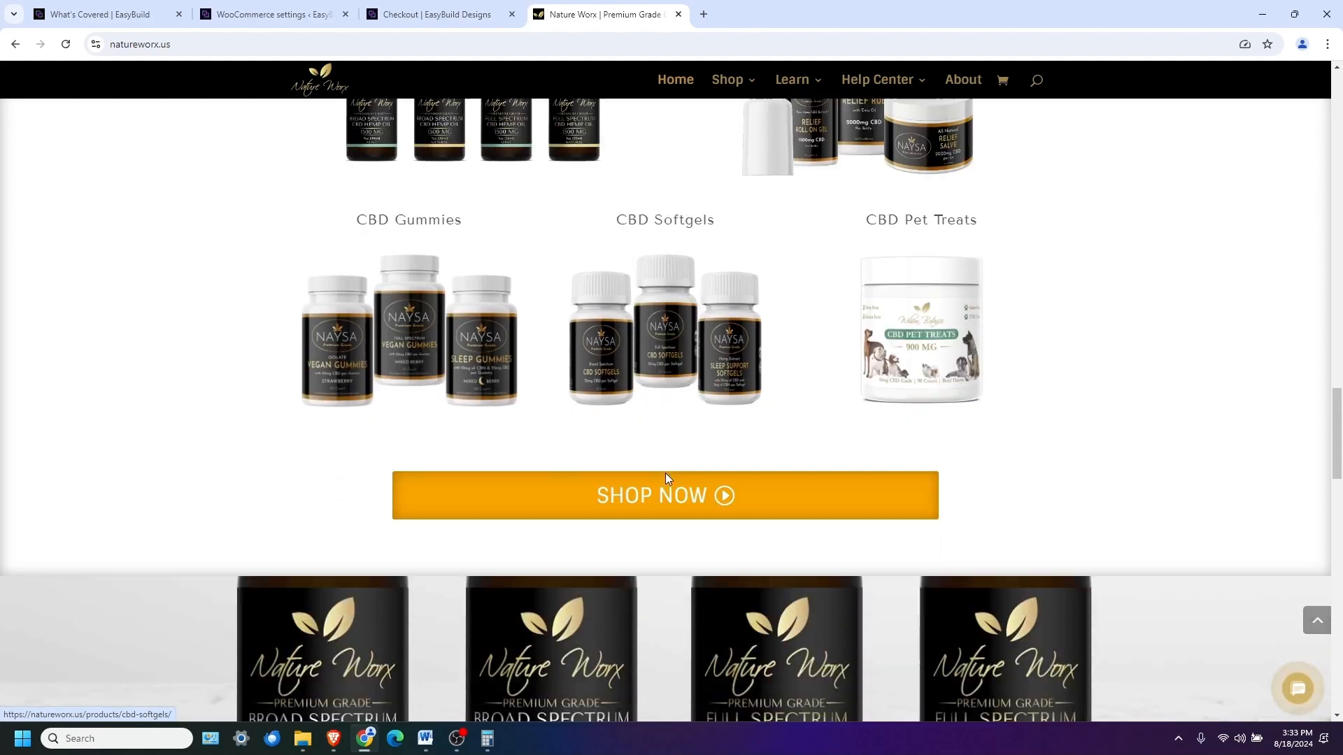
scroll(666, 478, down, 12)
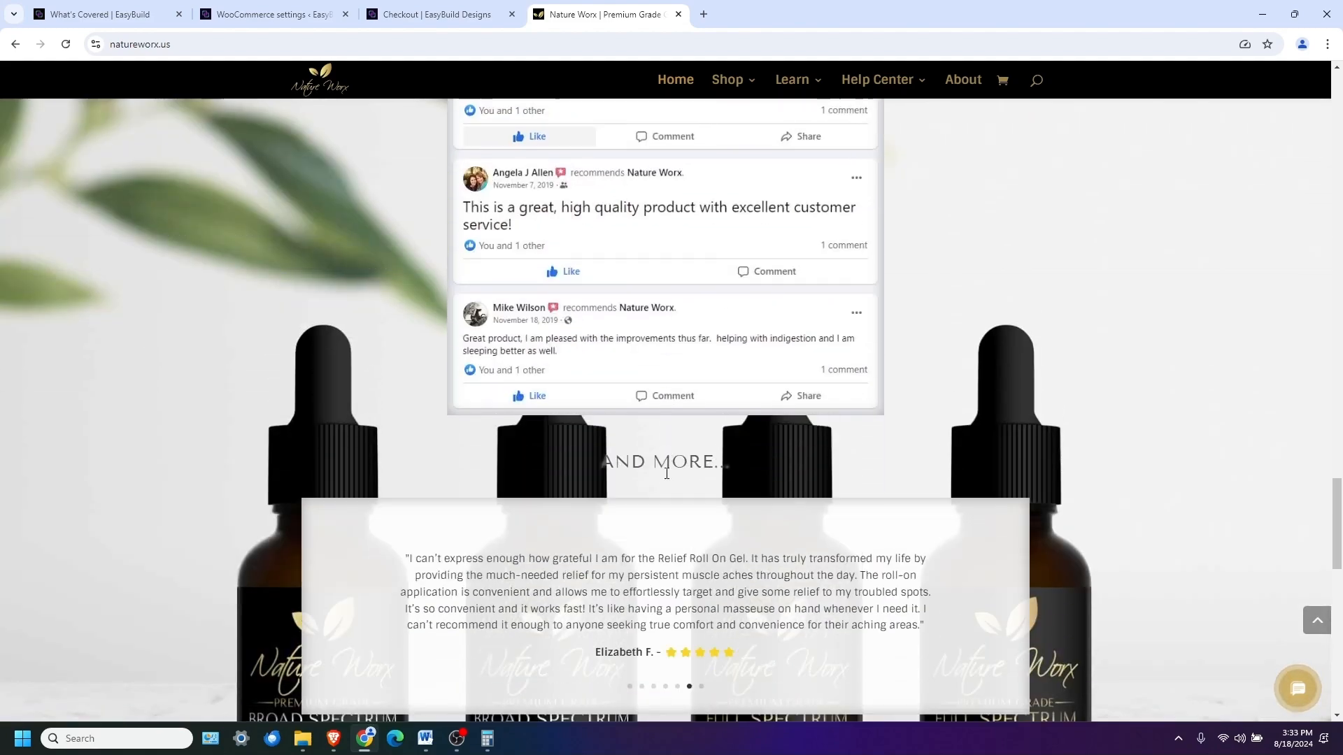
scroll(665, 479, down, 3)
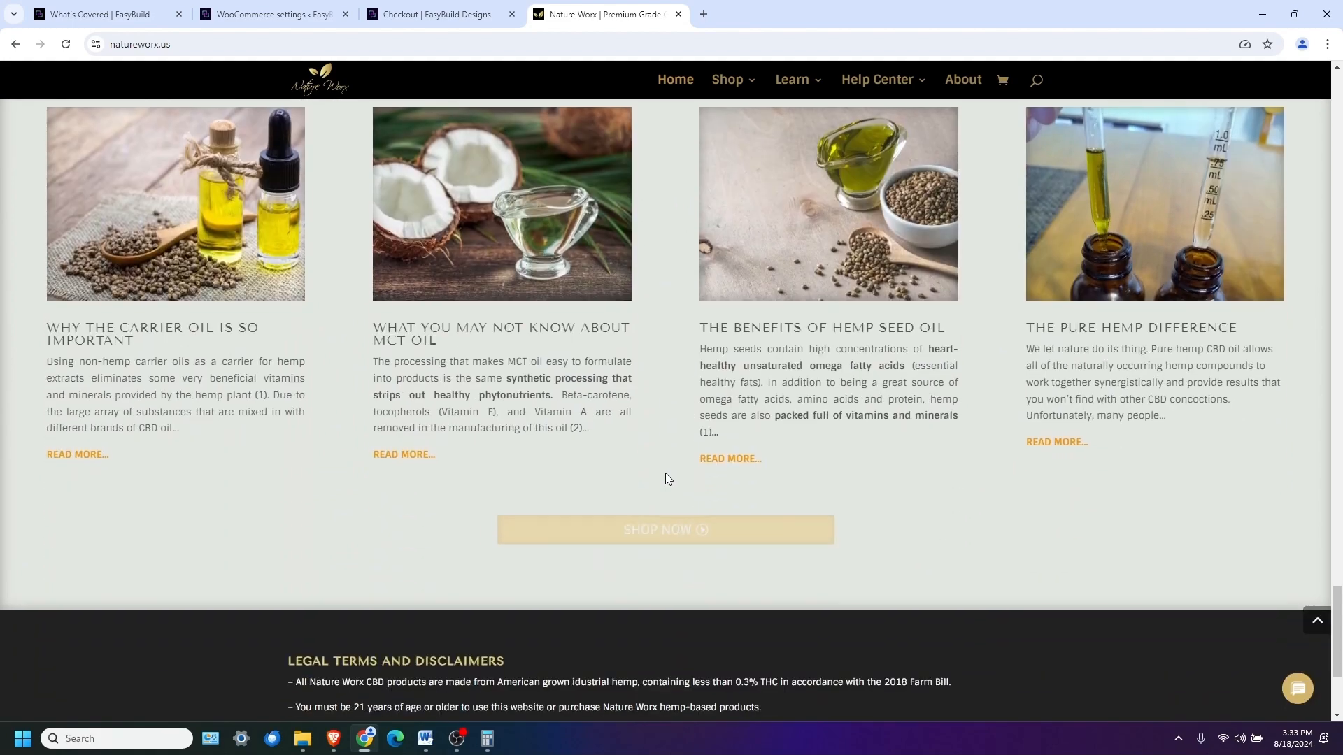
scroll(670, 470, up, 2)
scroll(670, 470, down, 5)
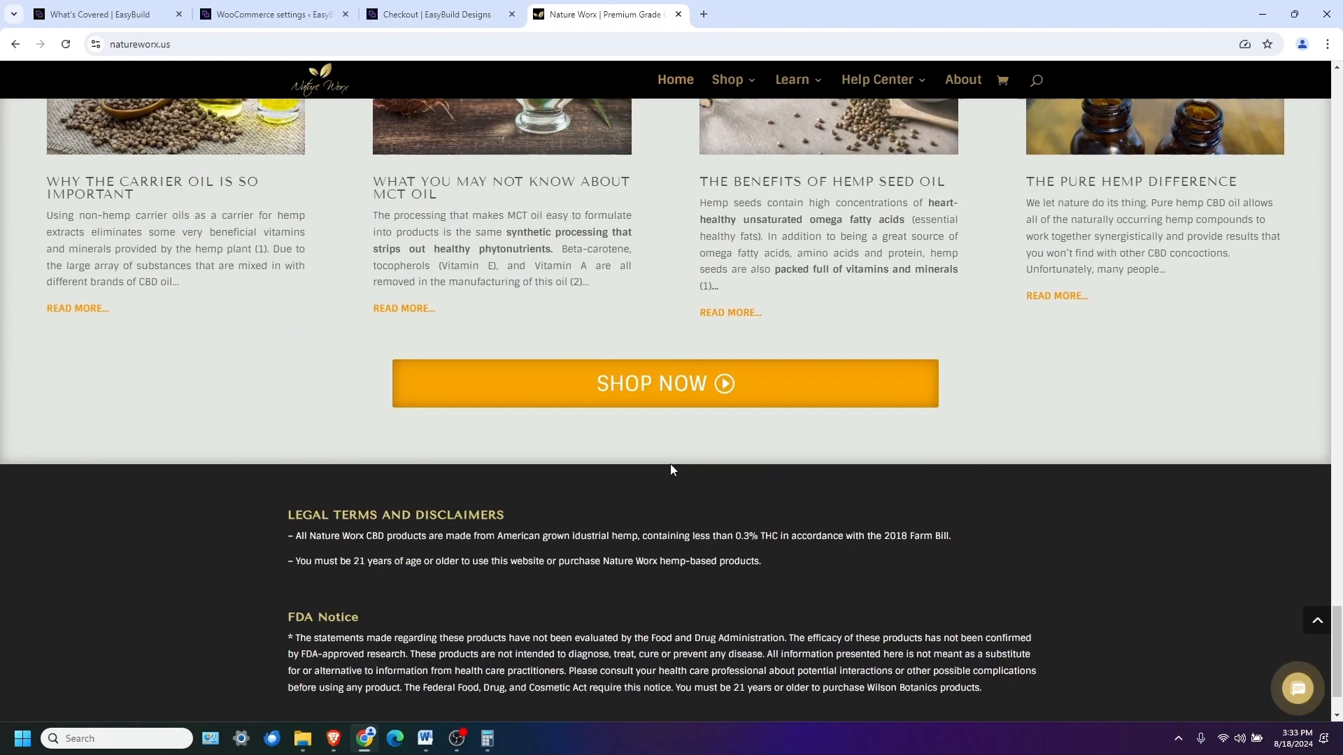
scroll(670, 469, up, 4)
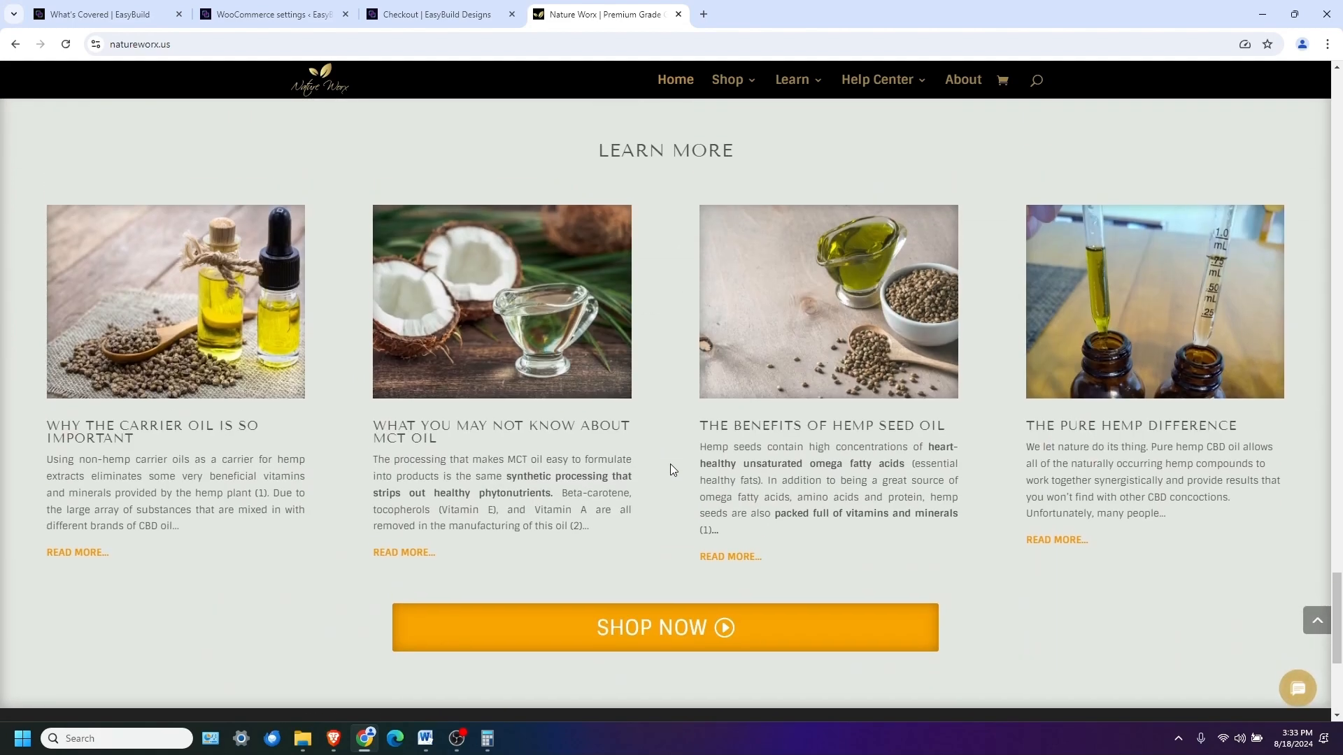
Open the Nature Worx shop page and look through its product listing and customer testimonials
click(665, 644)
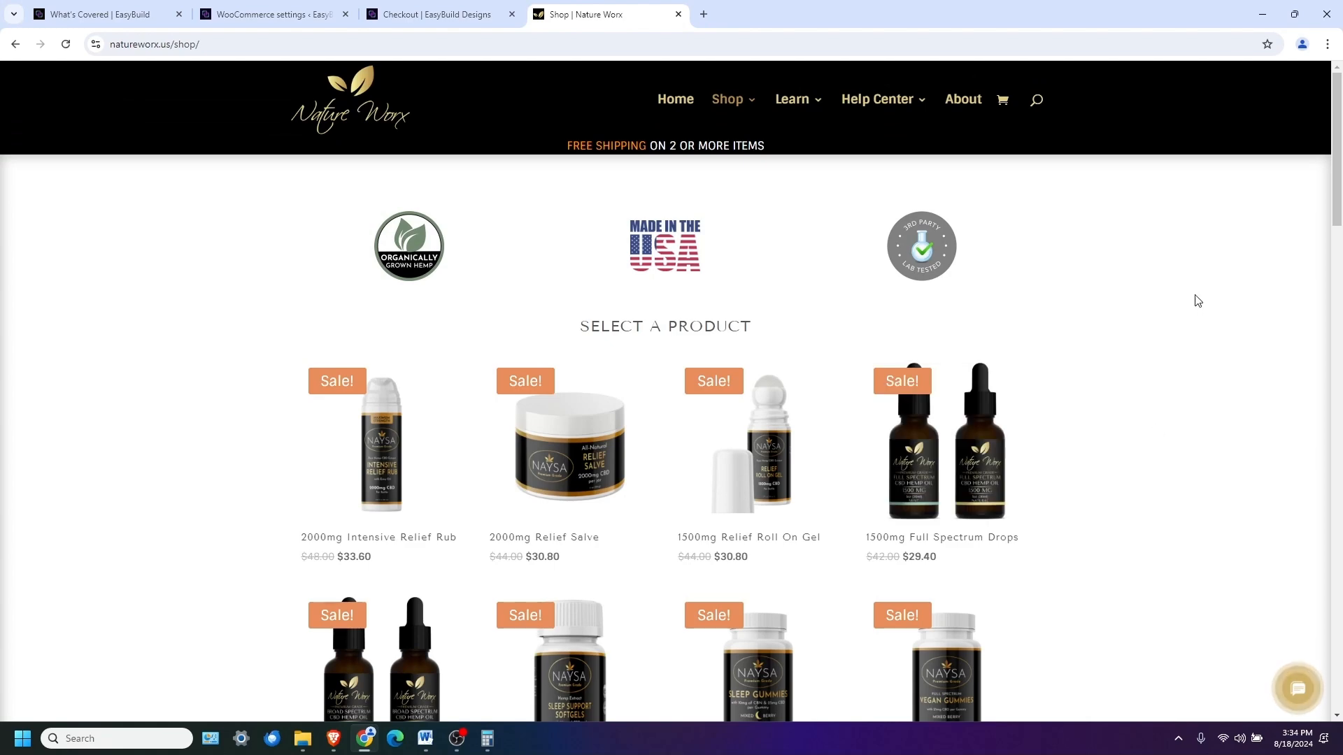
scroll(1197, 299, down, 6)
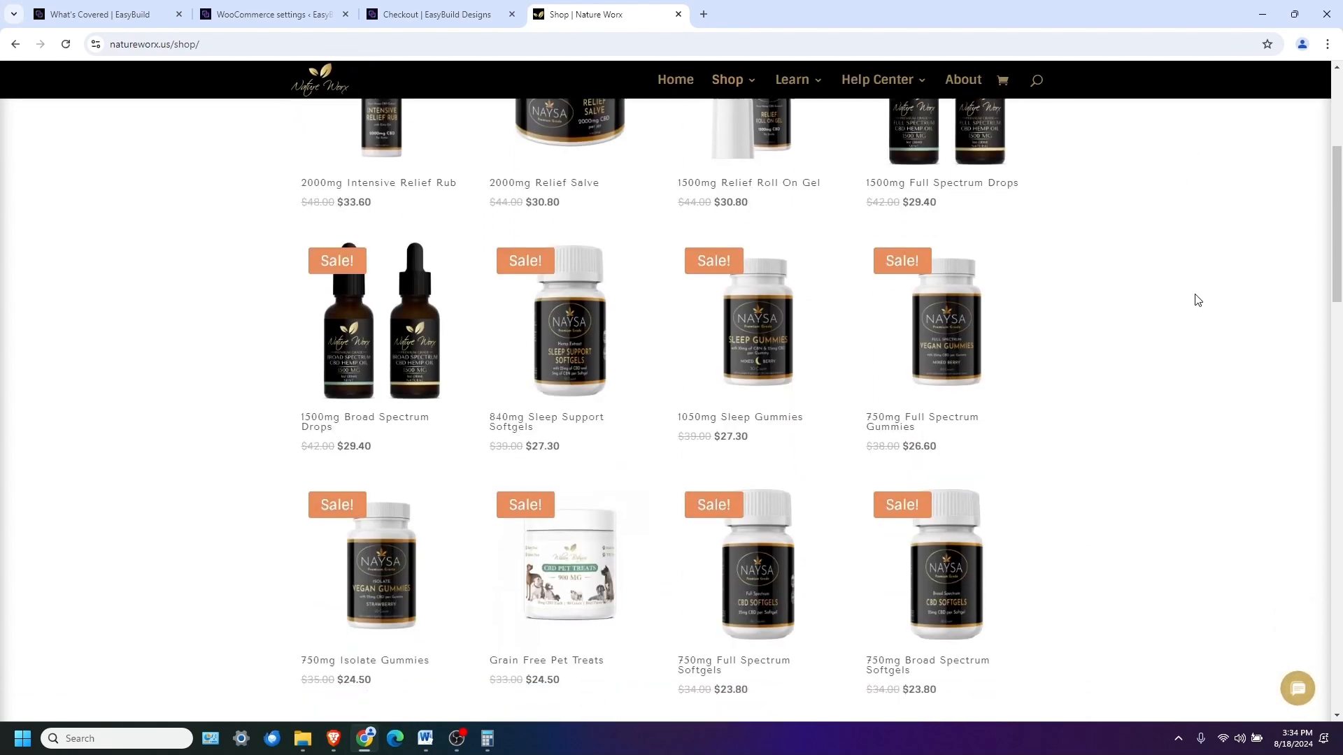
scroll(1198, 300, down, 7)
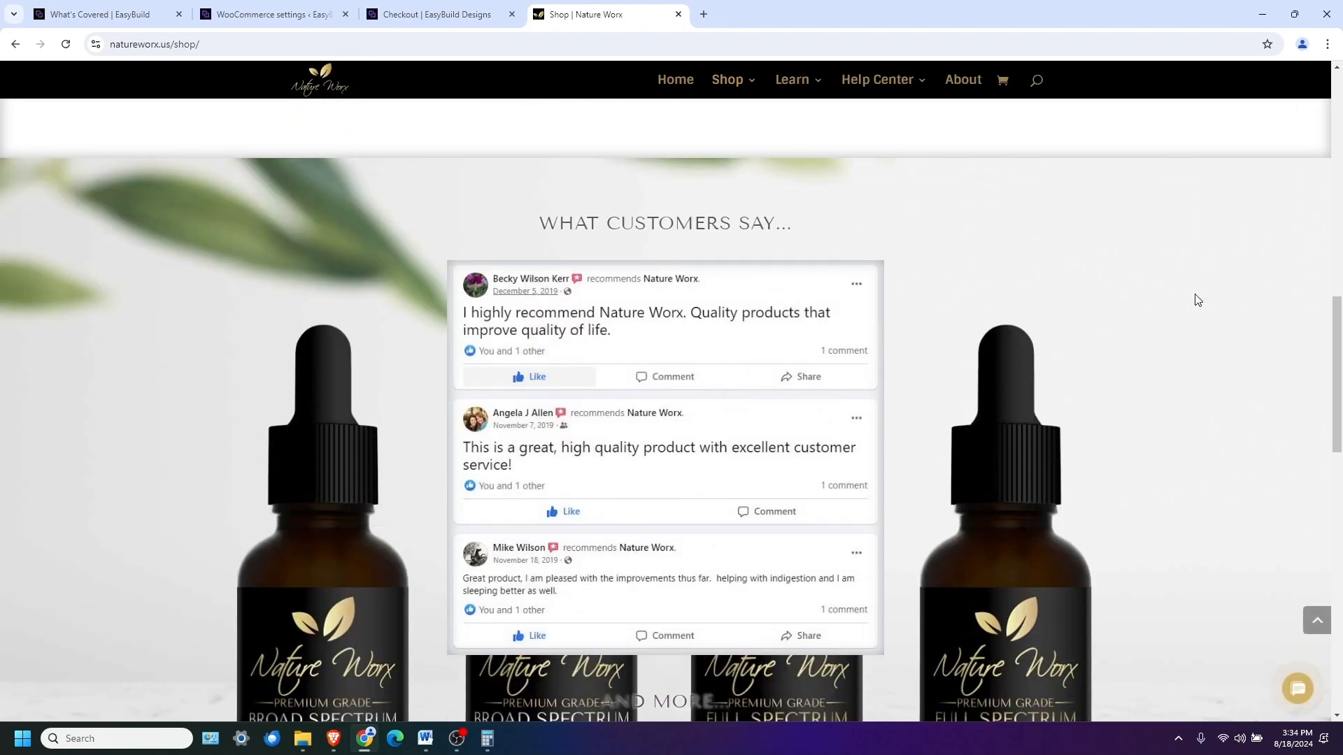
scroll(1198, 300, up, 5)
scroll(1197, 299, up, 6)
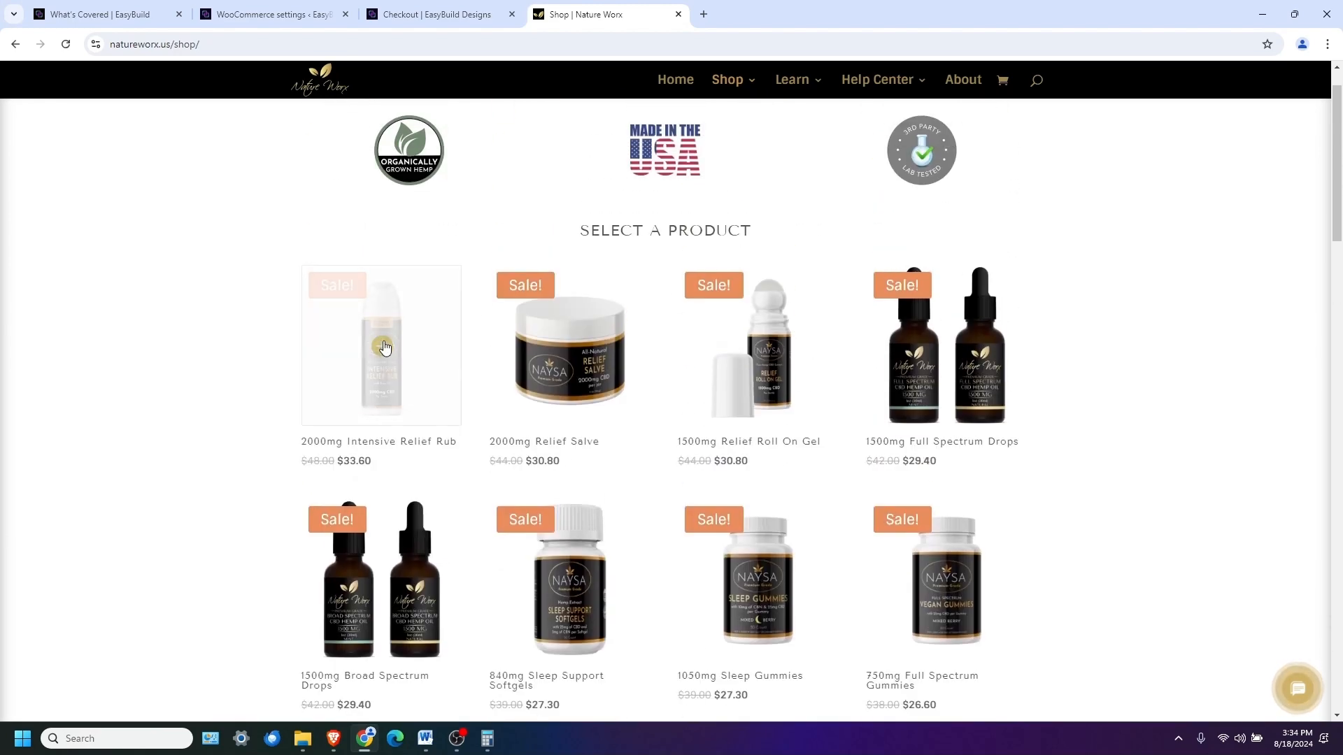
Open the 2000mg Intensive Relief Rub product page and examine its details, description, testimonials and related products
click(372, 365)
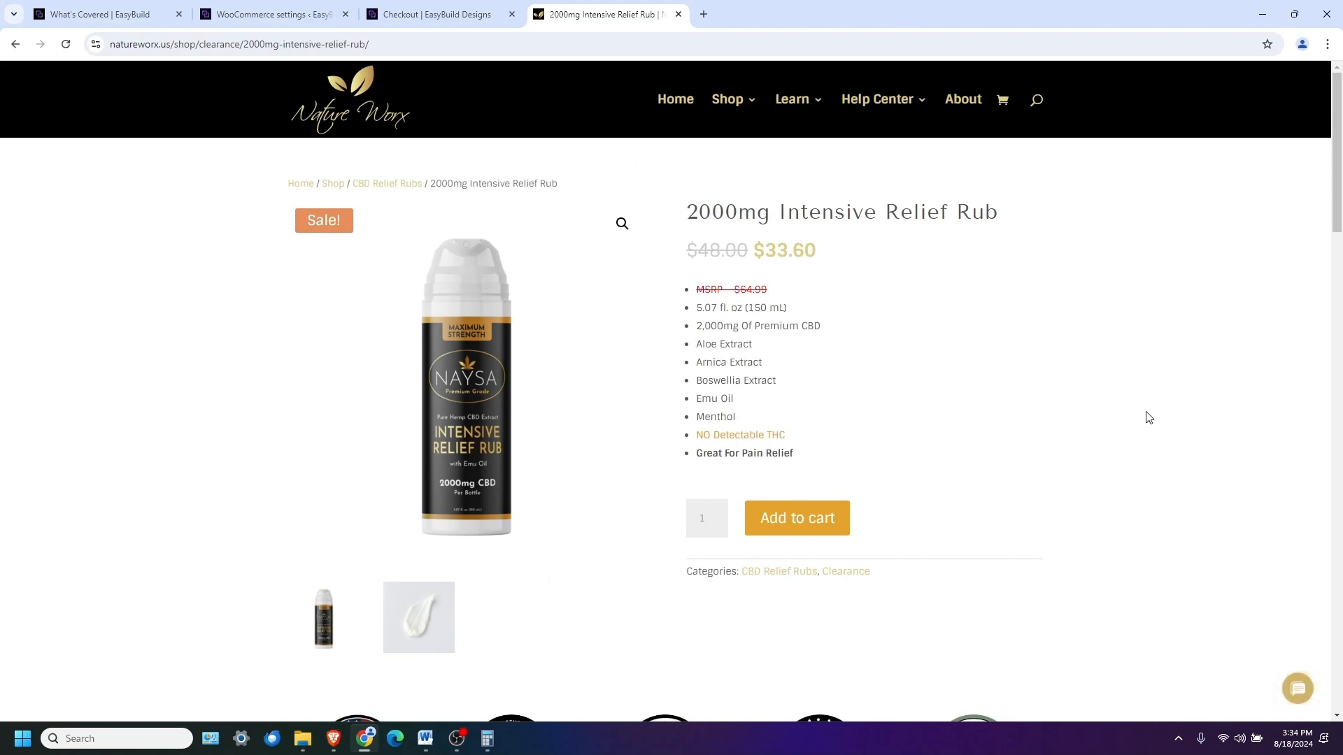
scroll(1148, 418, down, 7)
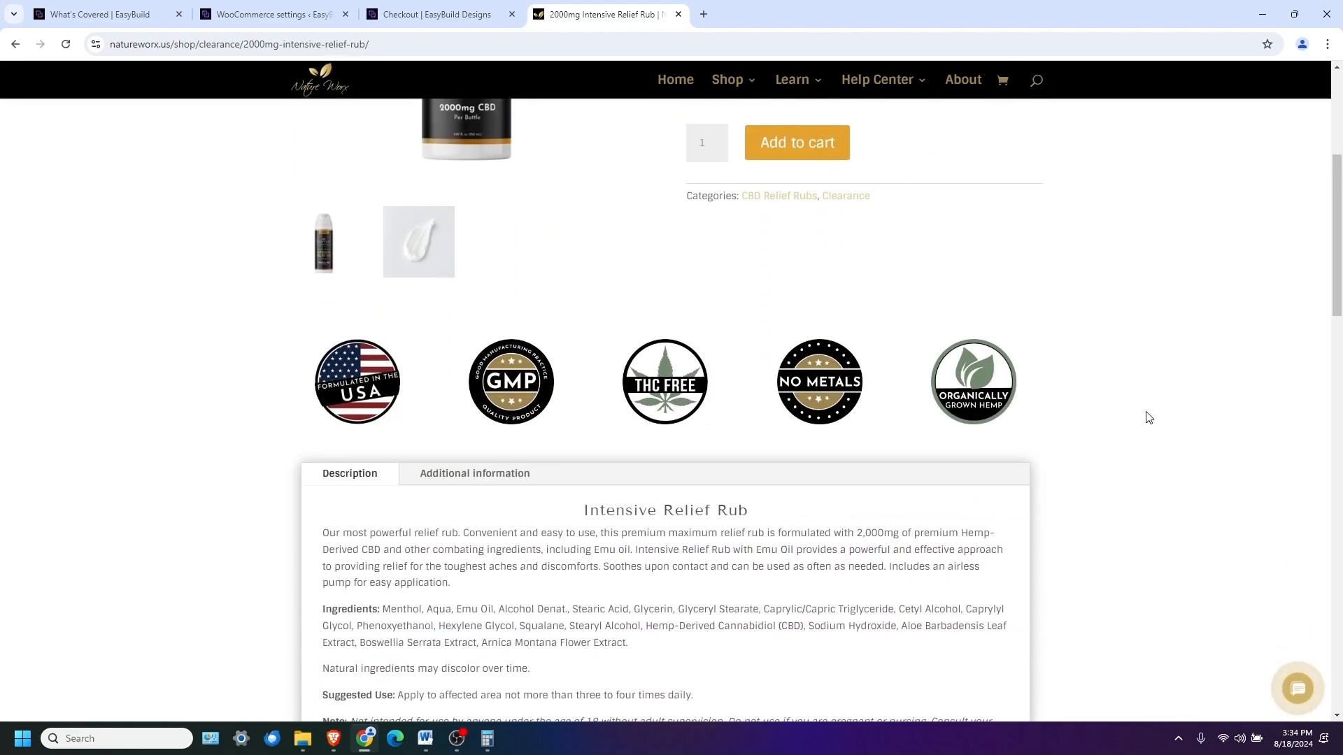
scroll(1148, 418, down, 3)
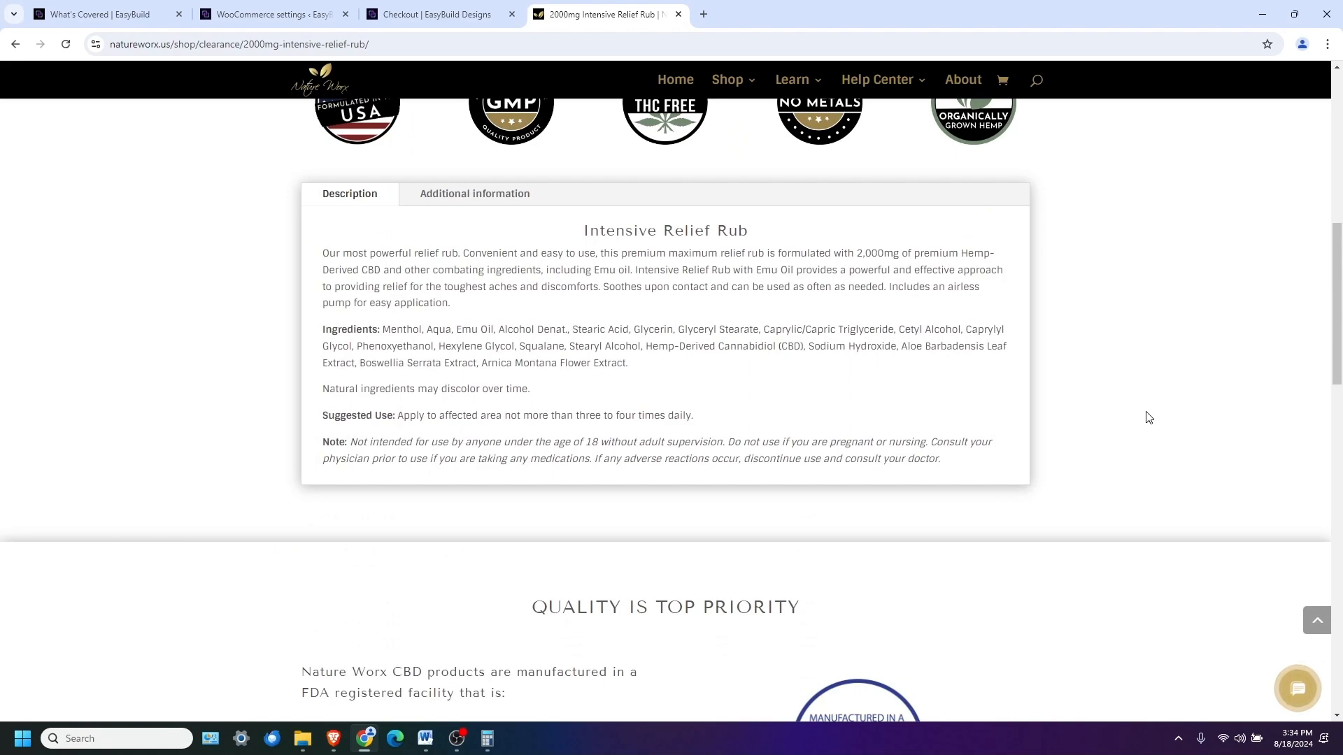
scroll(1147, 418, down, 1)
scroll(1148, 418, down, 3)
scroll(1148, 417, down, 6)
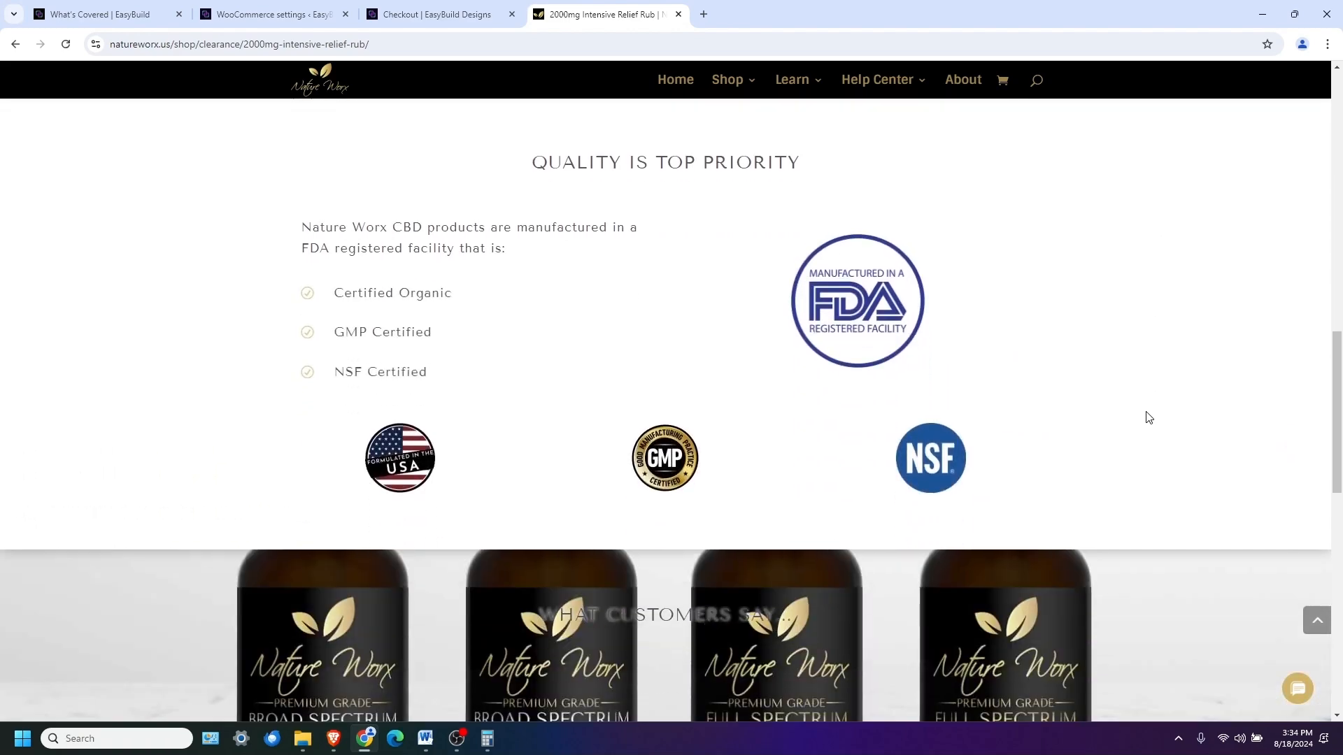
scroll(1148, 418, down, 5)
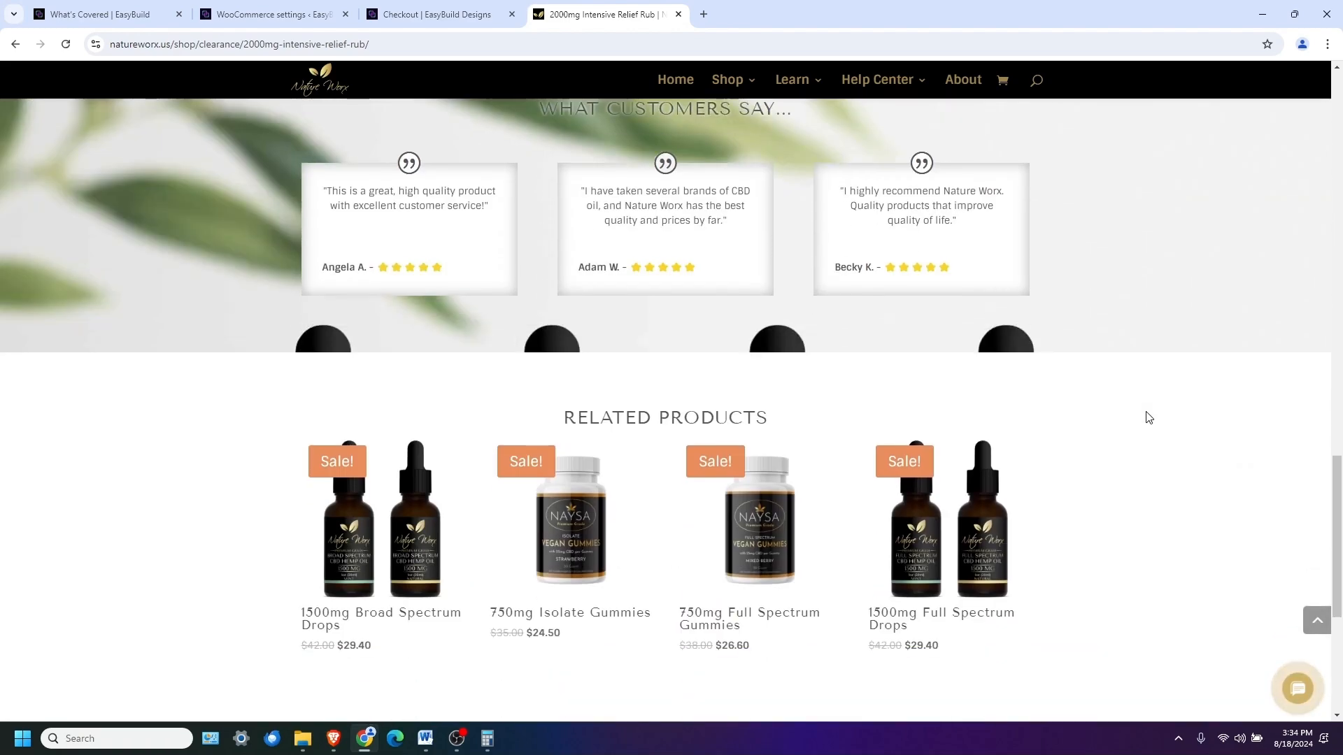
scroll(1147, 417, down, 3)
scroll(1147, 417, down, 4)
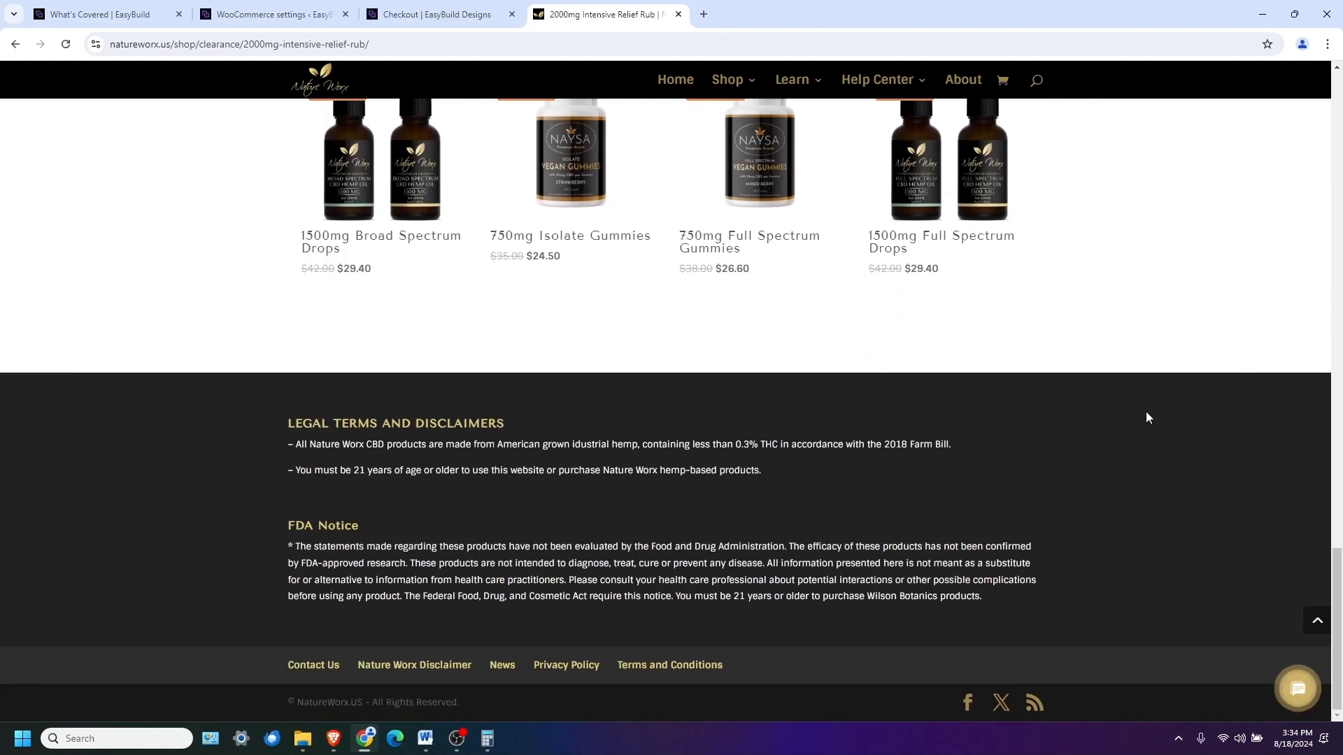
scroll(1147, 417, up, 13)
scroll(1148, 417, up, 15)
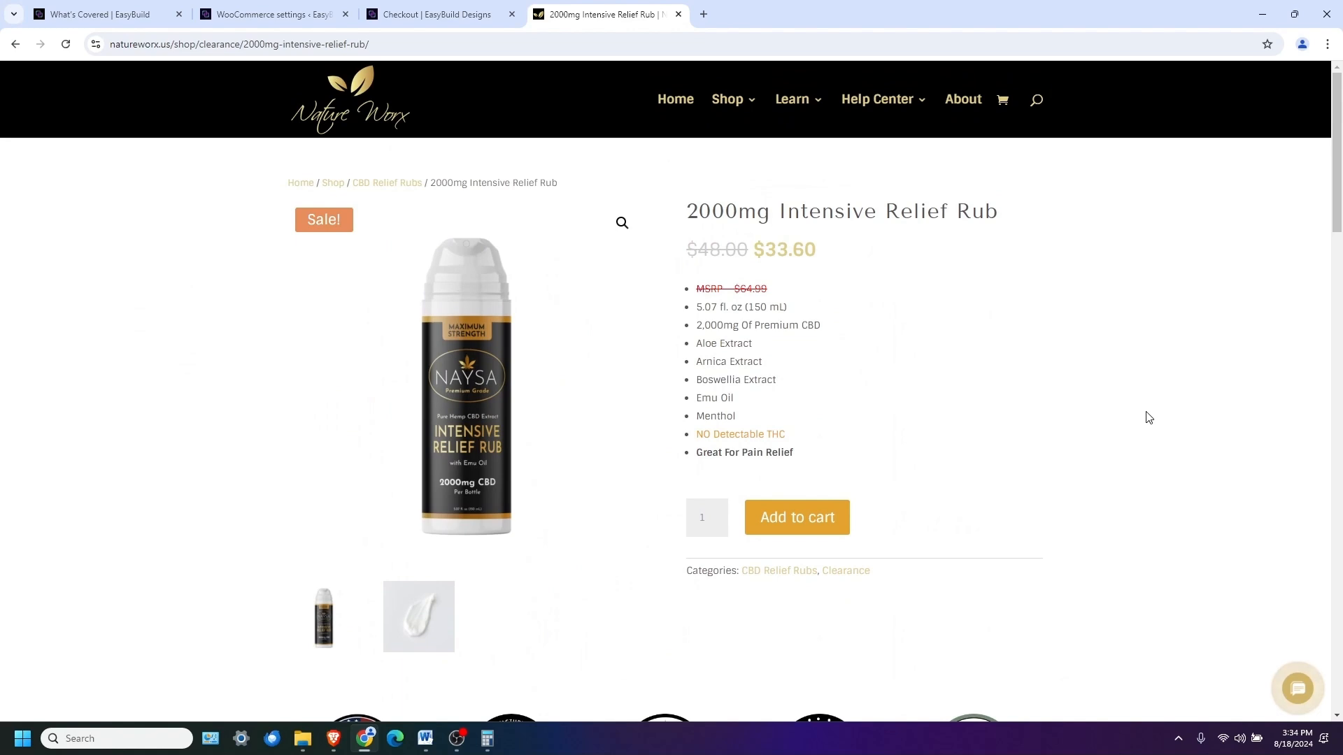
Switch to the EasyBuild website
click(79, 14)
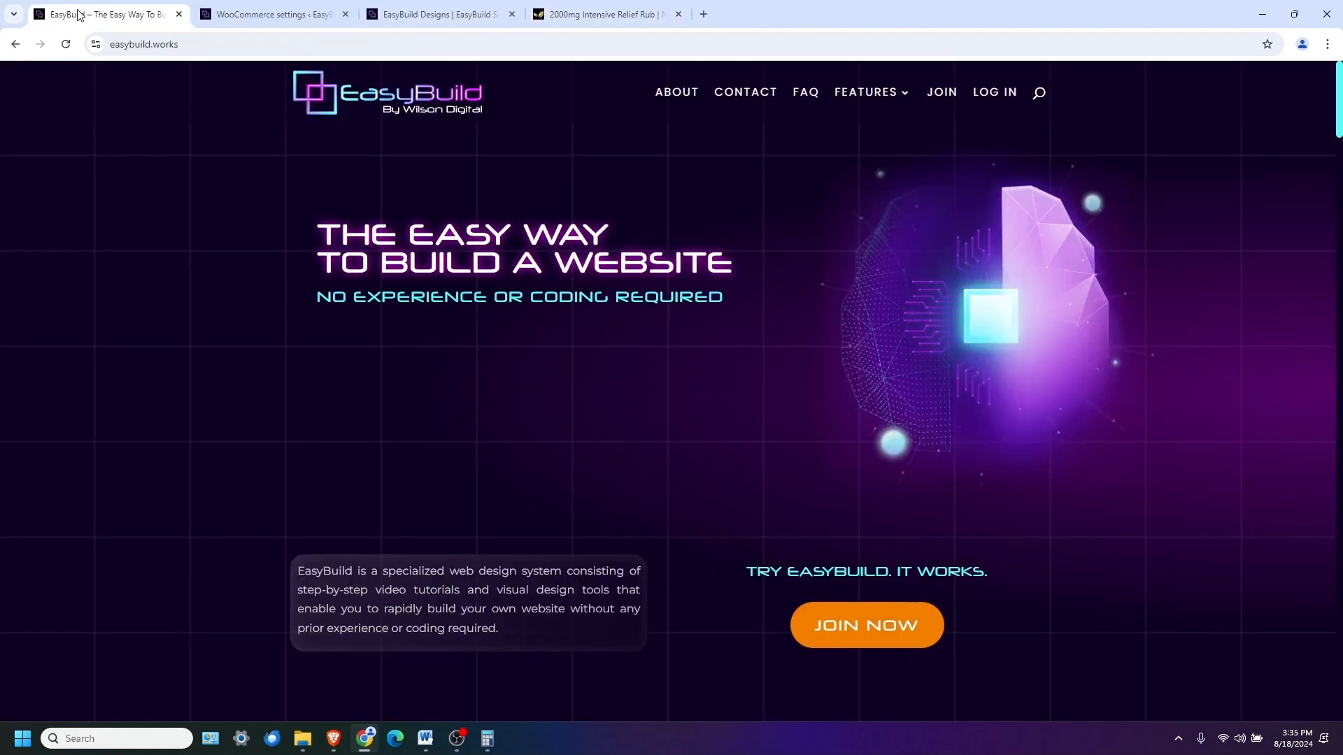